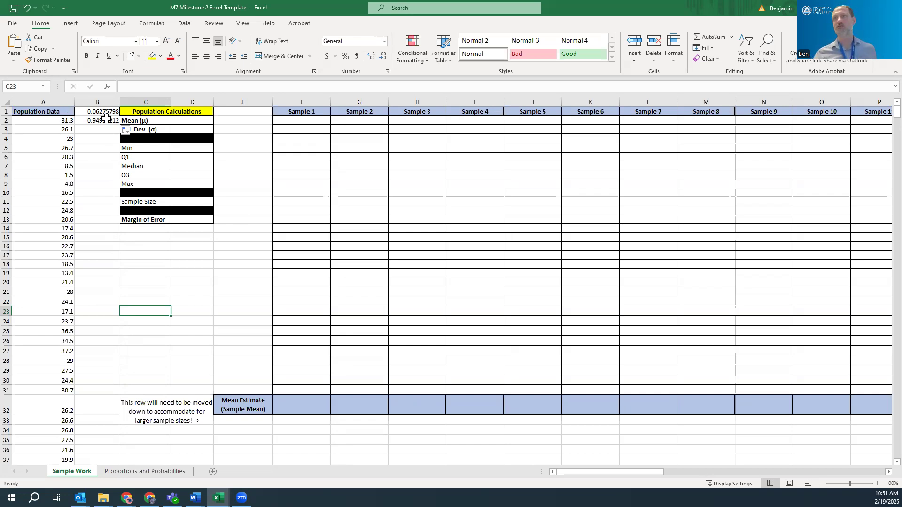
Fill the RAND formula from B2 down column B alongside every population data row
left_click_drag(106, 118, 103, 112)
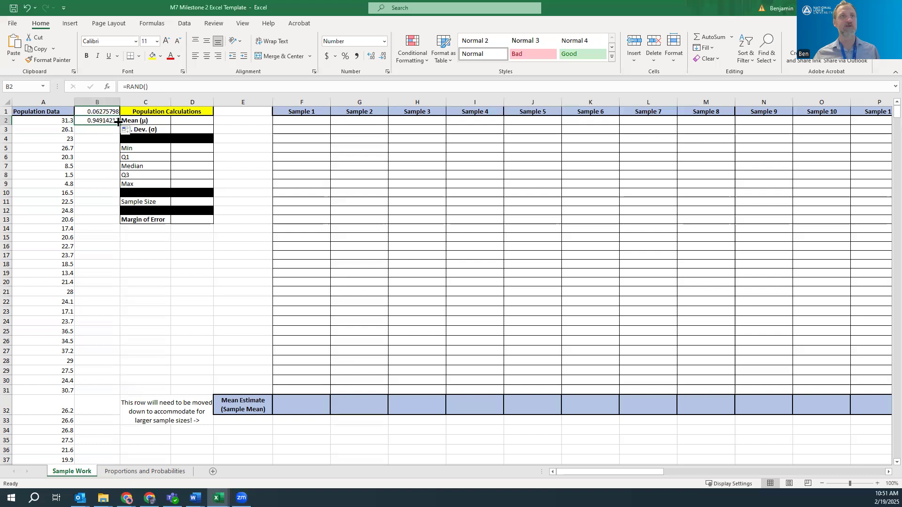
left_click(40, 120)
left_click(44, 174, "shift")
left_click(107, 121)
left_click_drag(120, 125, 115, 447)
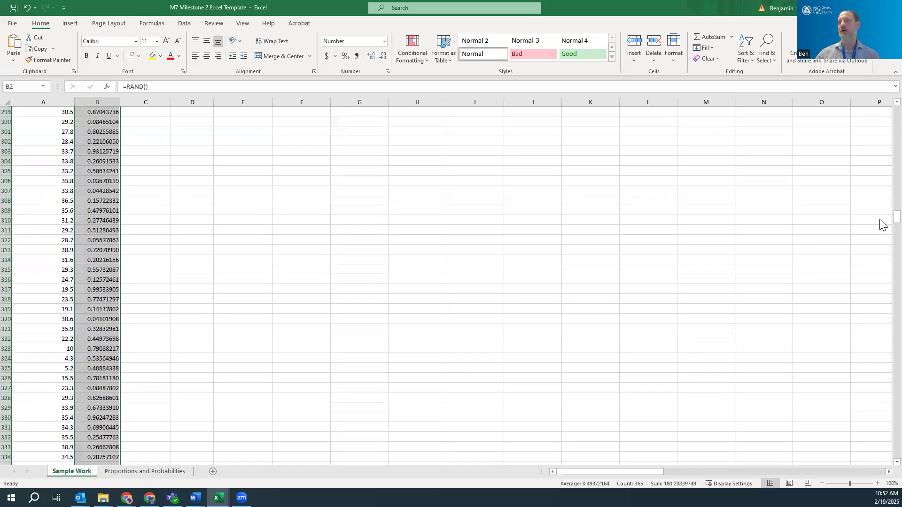
left_click_drag(895, 229, 889, 109)
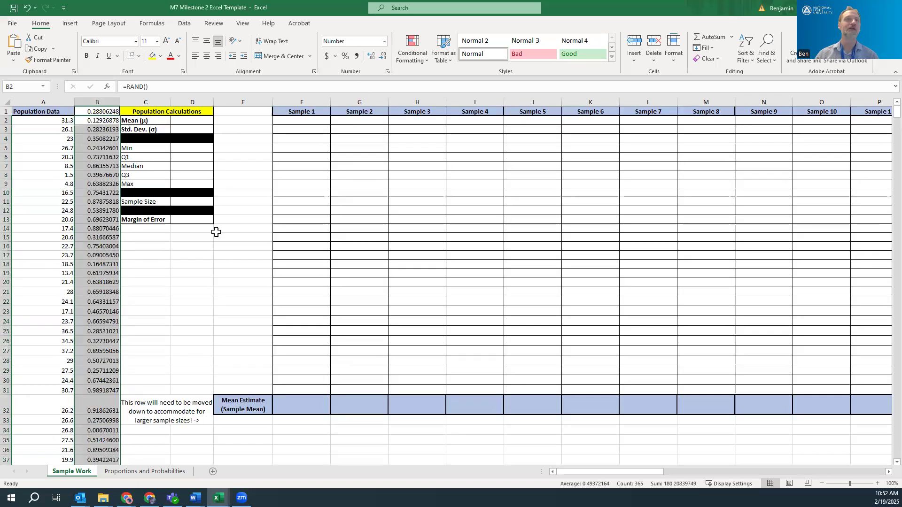
Calculate the population mean in D2 with AVERAGE over all of column A
left_click(199, 120)
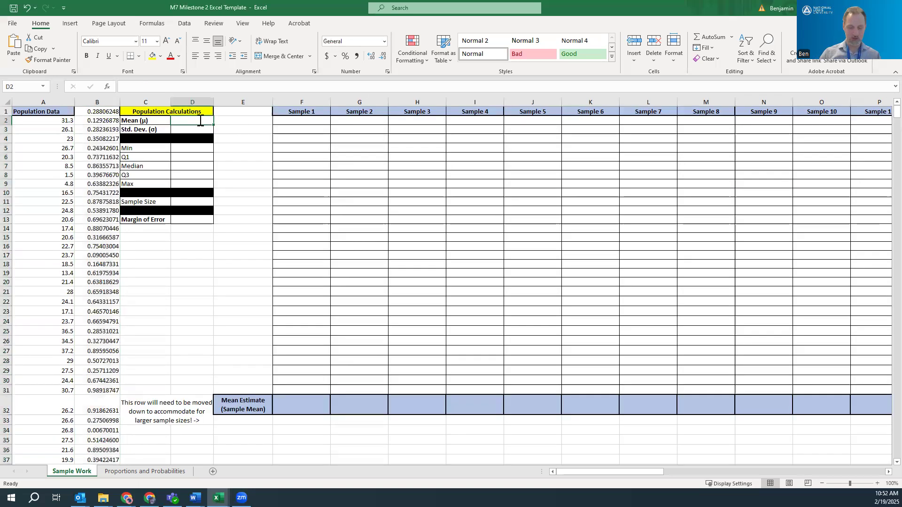
type("=average(")
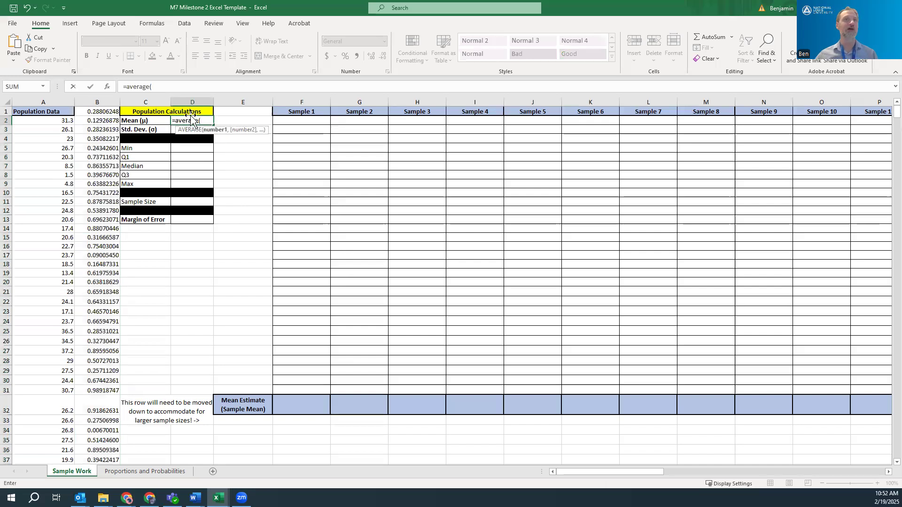
left_click(58, 99)
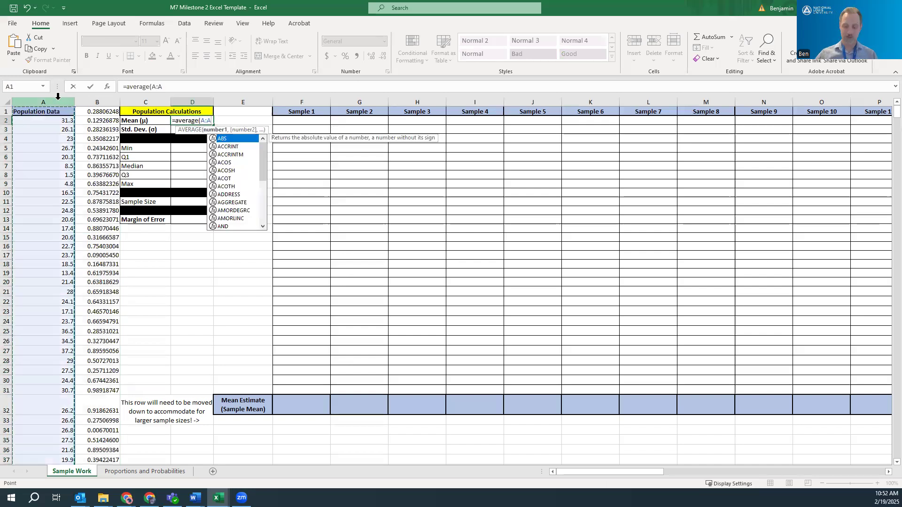
type(")")
key("Return")
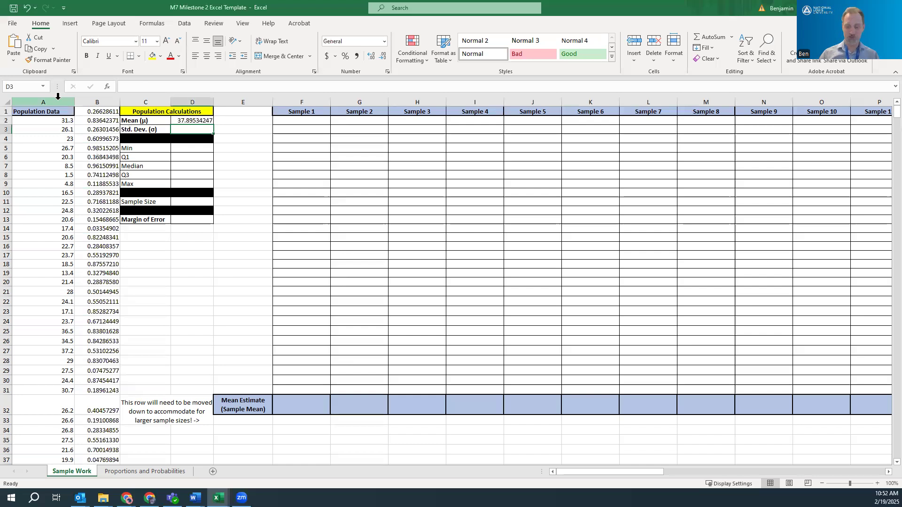
Calculate the population standard deviation in D3 with STDEV.P over all of column A
type("=stdev")
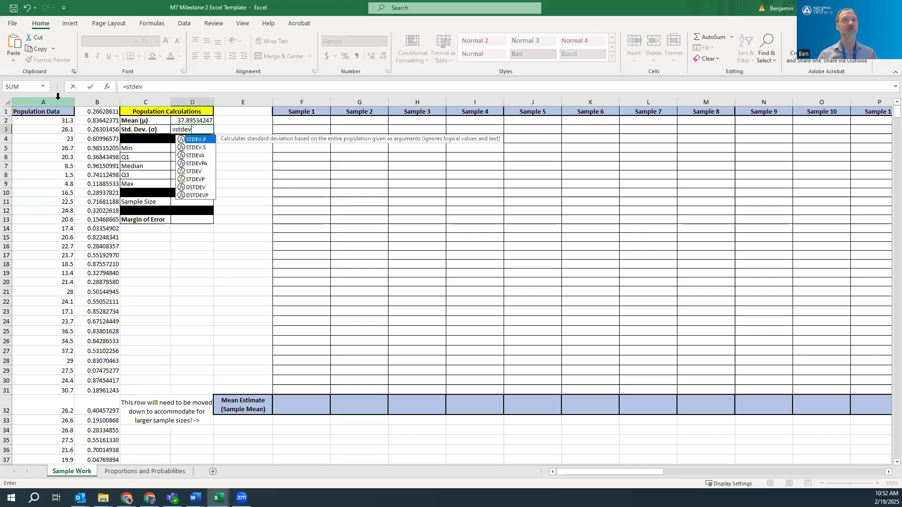
type(".p(")
left_click(48, 101)
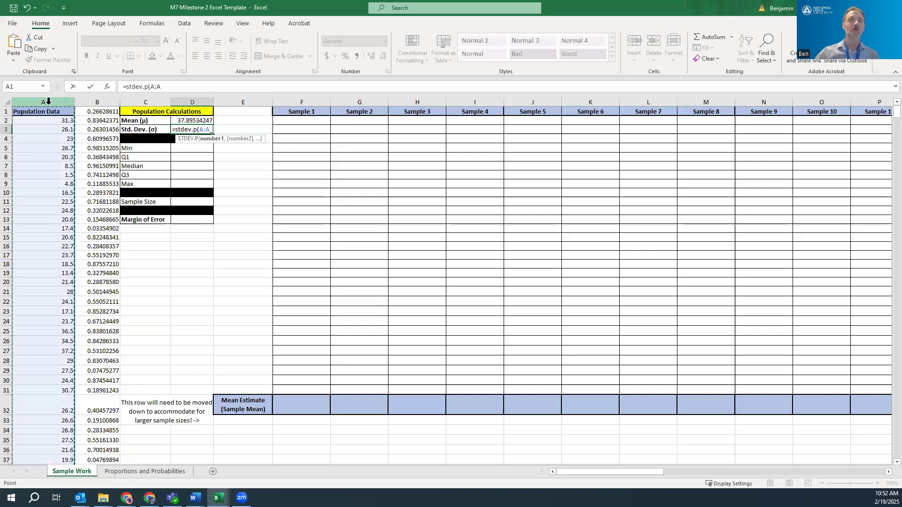
type("(")
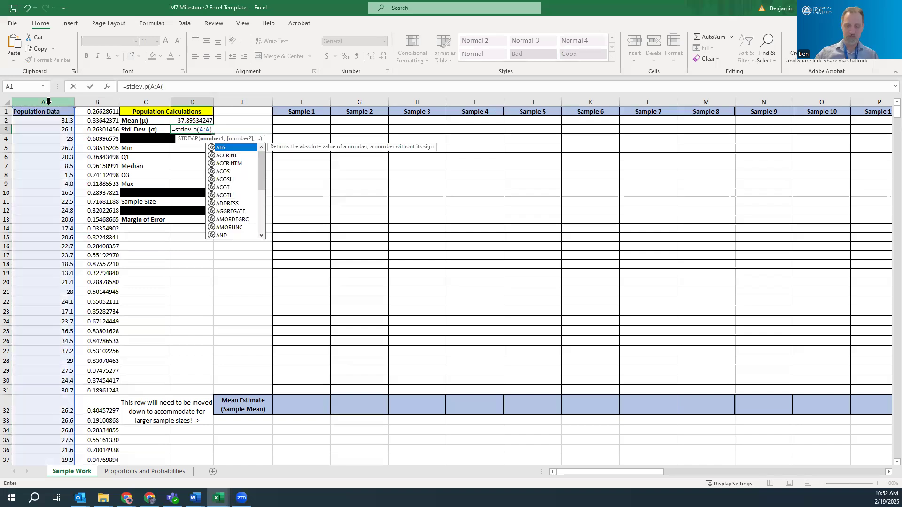
key("BackSpace")
key("Return")
key("Return")
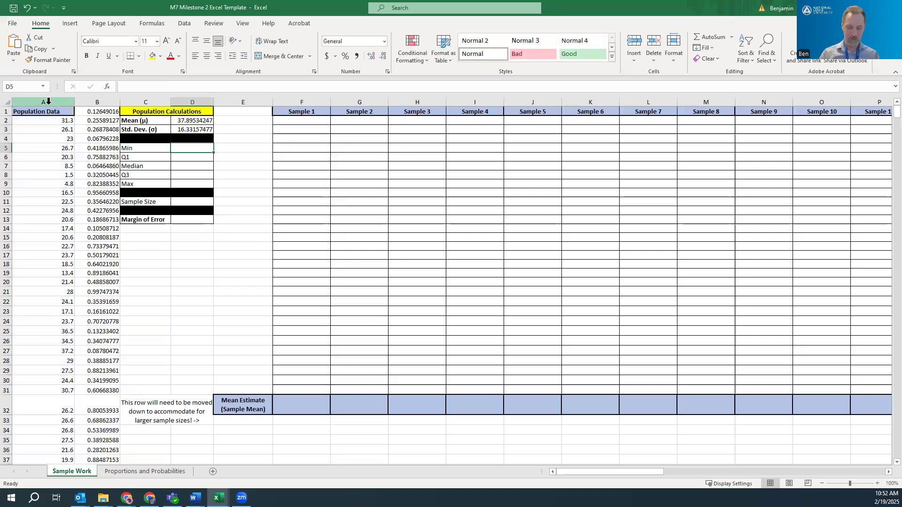
Calculate the population minimum in D5 with MIN over all of column A
type("=min(")
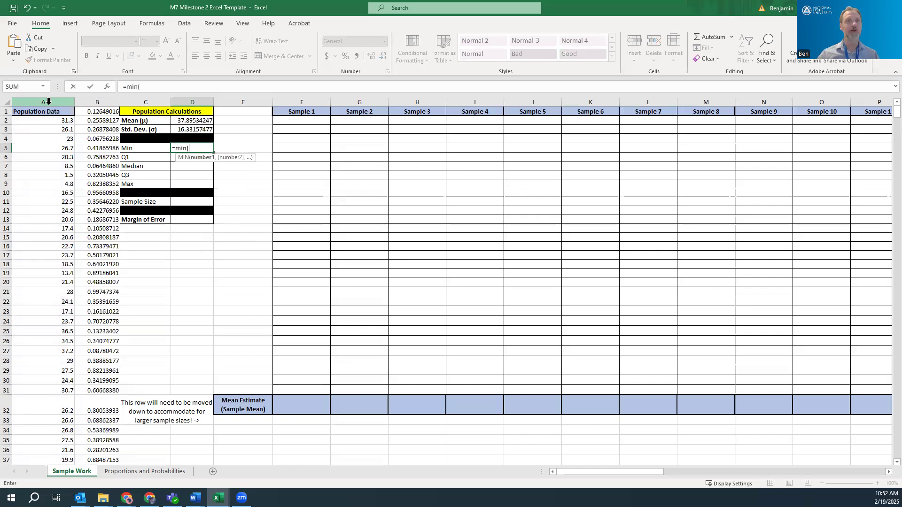
left_click(49, 102)
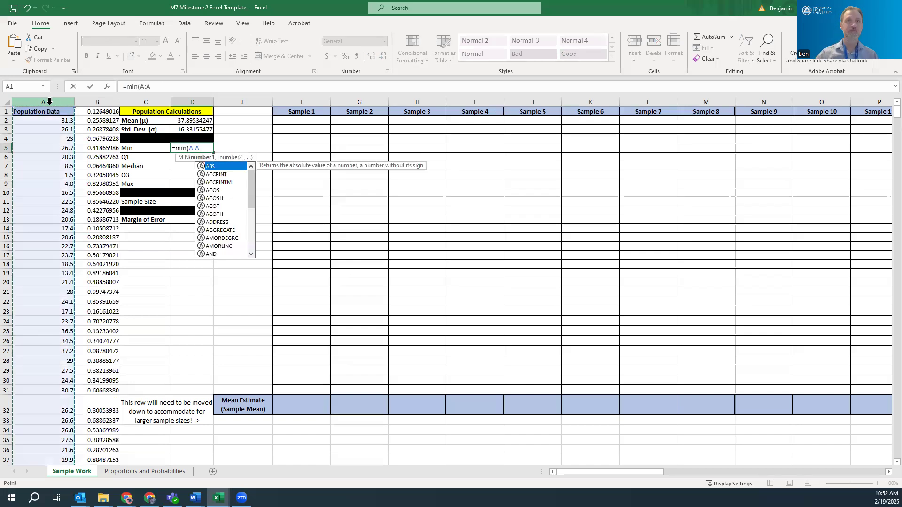
key("Return")
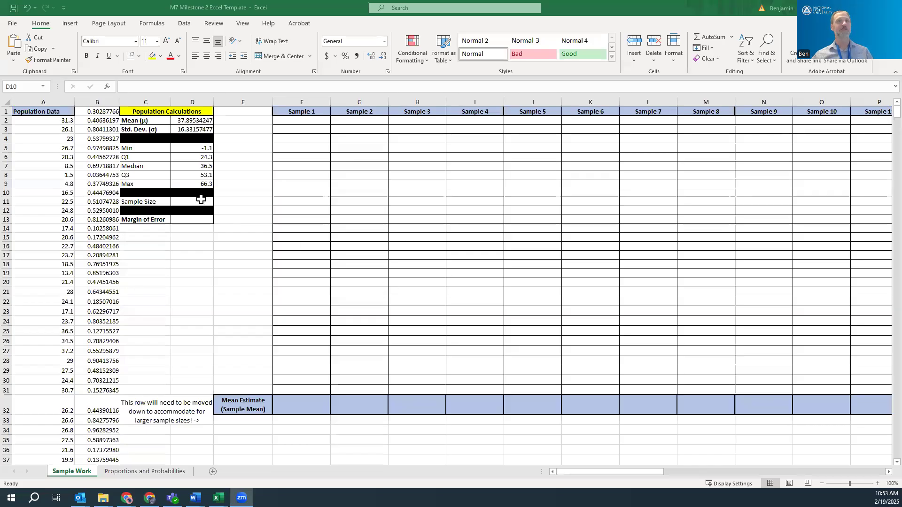
Calculate the sample size in D11 with COUNT over the population data from A2 down to the last value
left_click(201, 200)
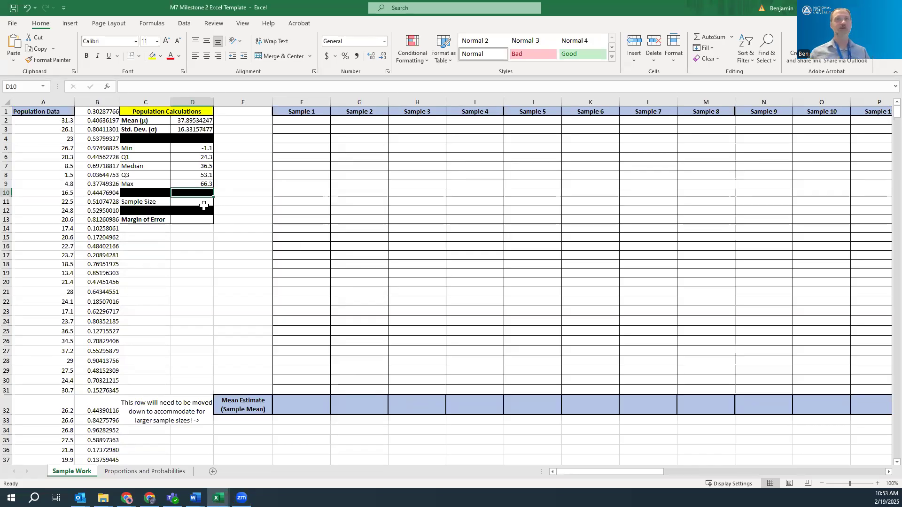
left_click(205, 206)
type("=couont")
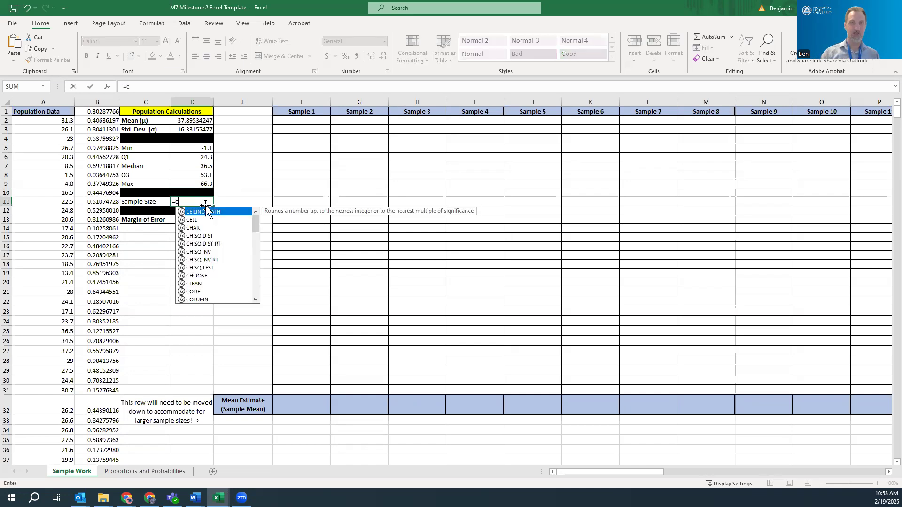
key("BackSpace")
key("BackSpace")
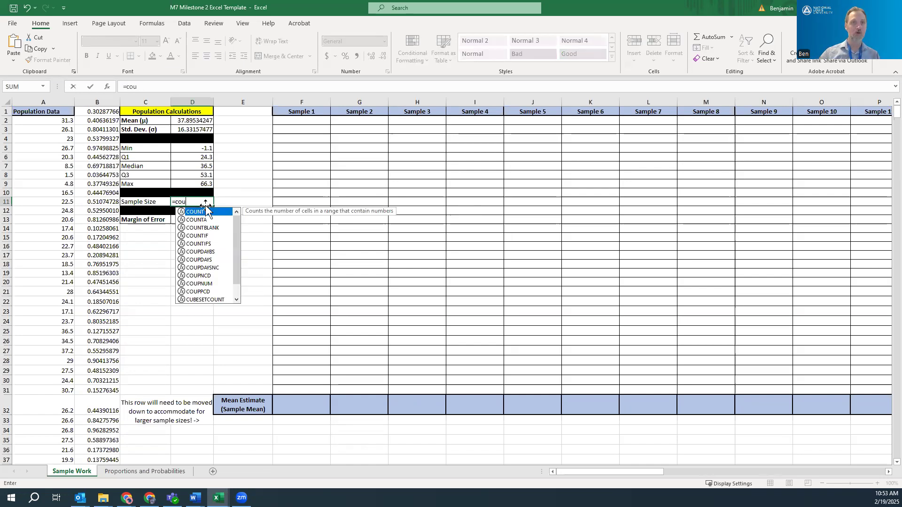
type("nt(")
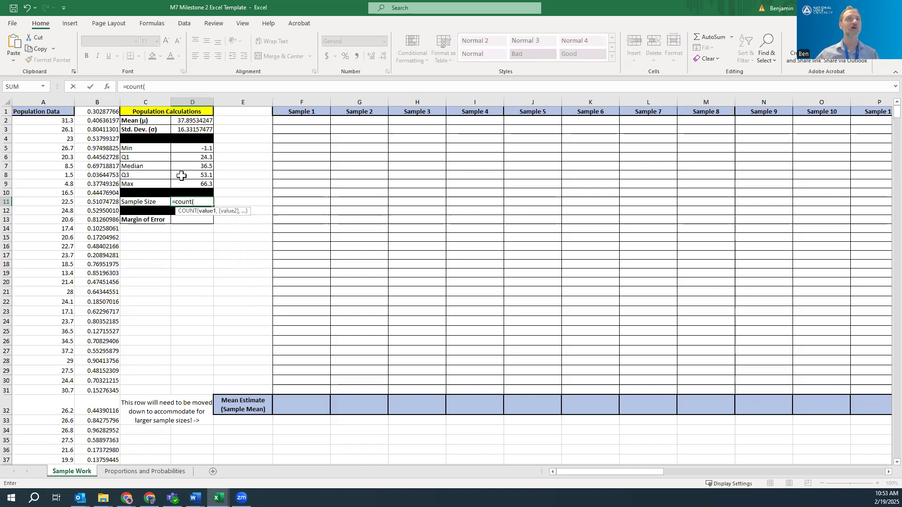
left_click(58, 121)
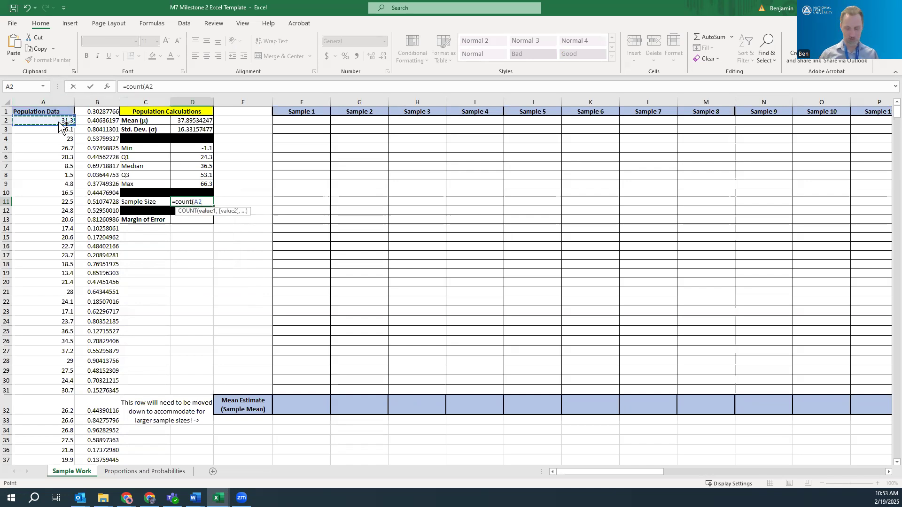
key("ctrl+shift+Down")
key("Return")
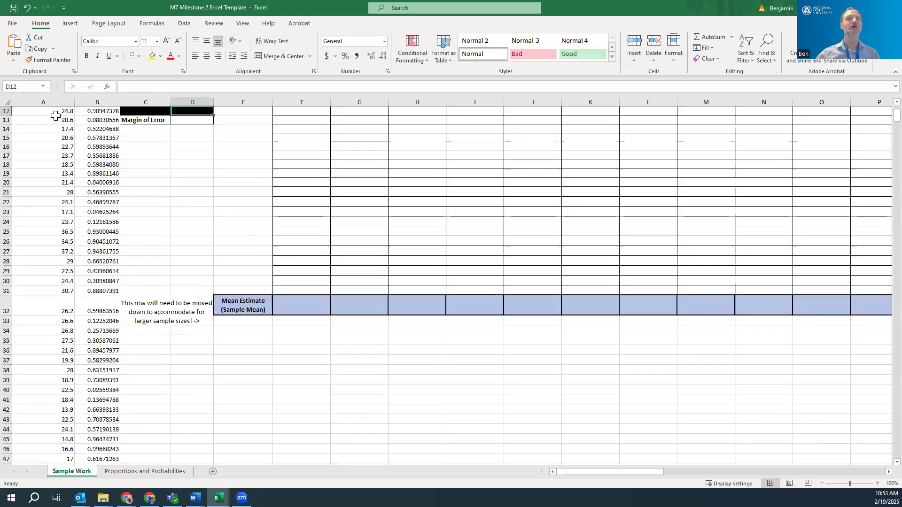
Enter =CONFIDENCE.NORM(5%,D3,D11) in D14, directly below the Margin of Error cell
left_click(200, 202)
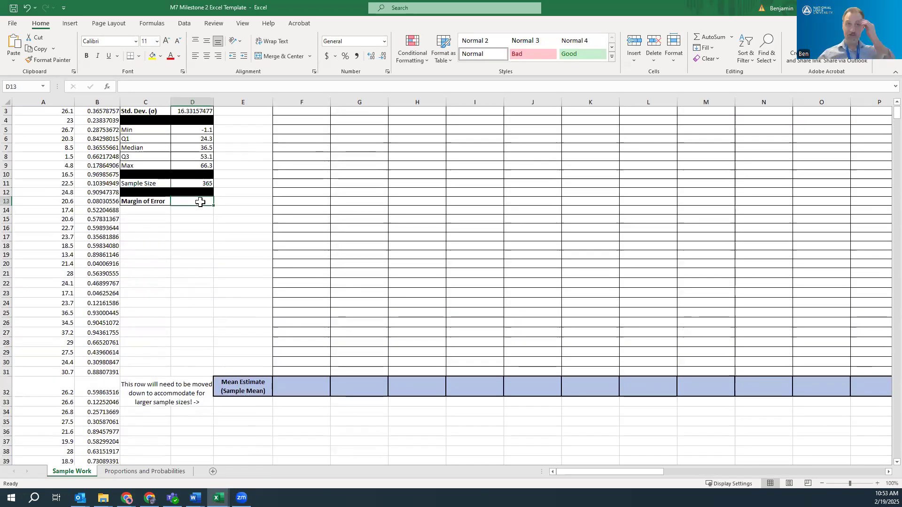
scroll(200, 202, "up", 1)
left_click(188, 230)
type("=confiden")
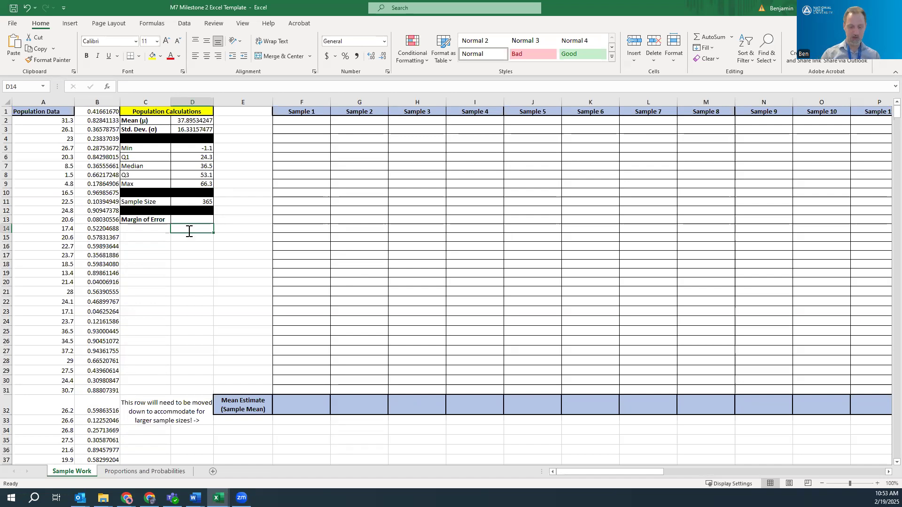
type("ce.")
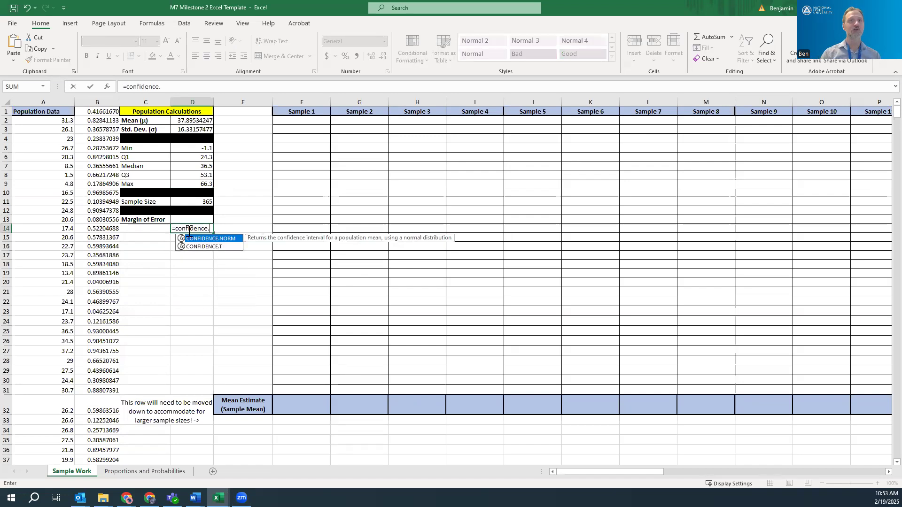
type("norm(")
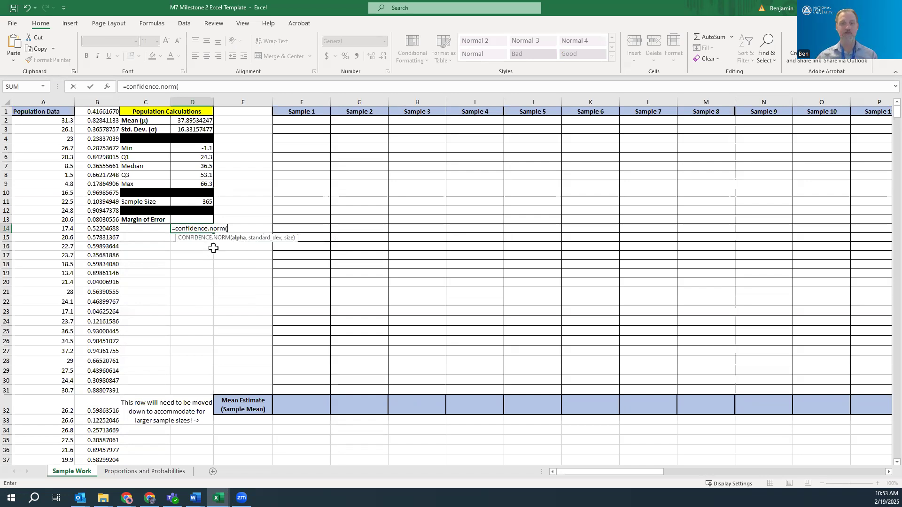
type("5%,")
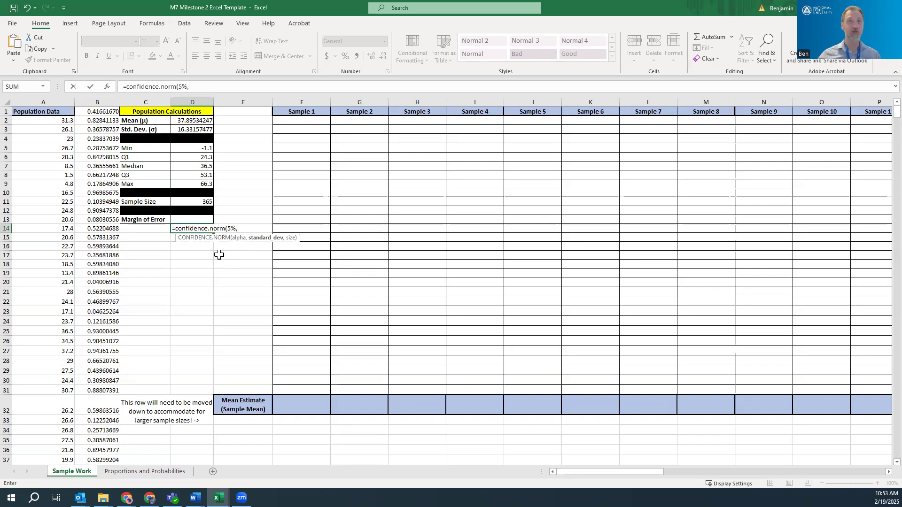
left_click(193, 129)
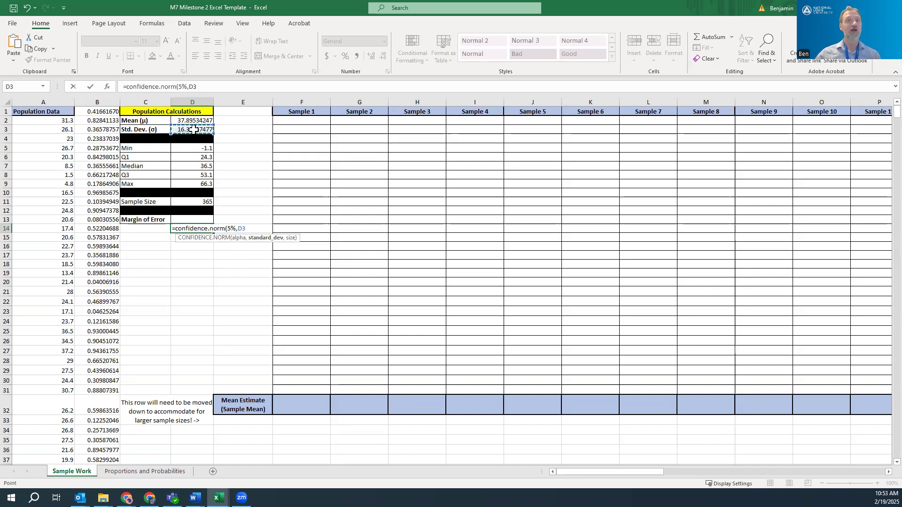
type(",")
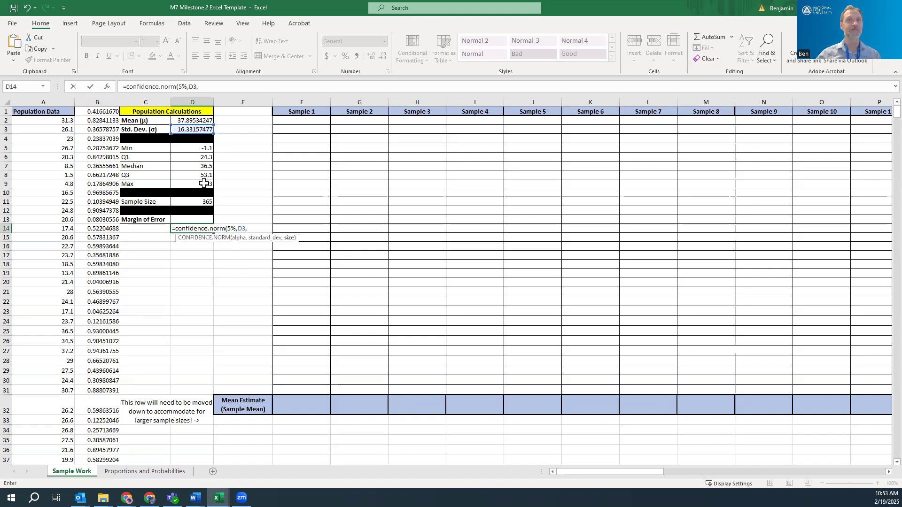
left_click(207, 202)
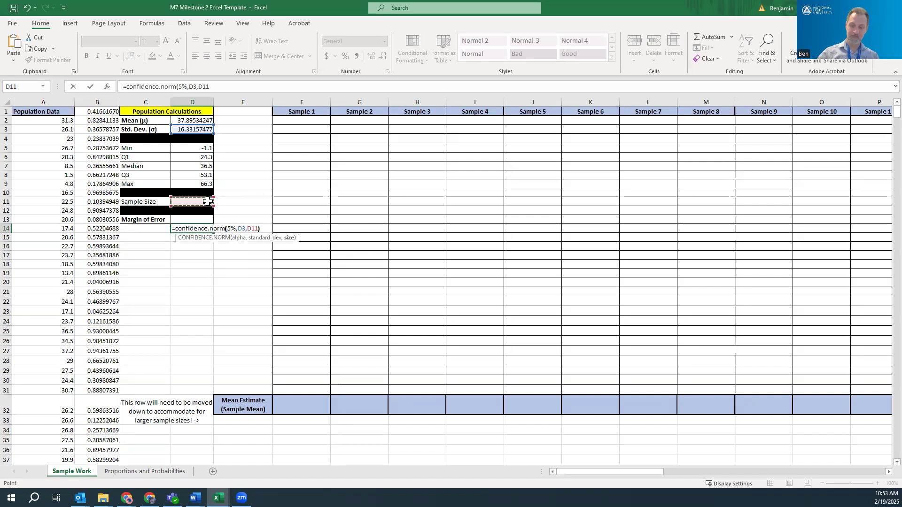
key("Return")
Calculate the margin of error in D13 with the formula =2*D3/SQRT(D11)
left_click(207, 219)
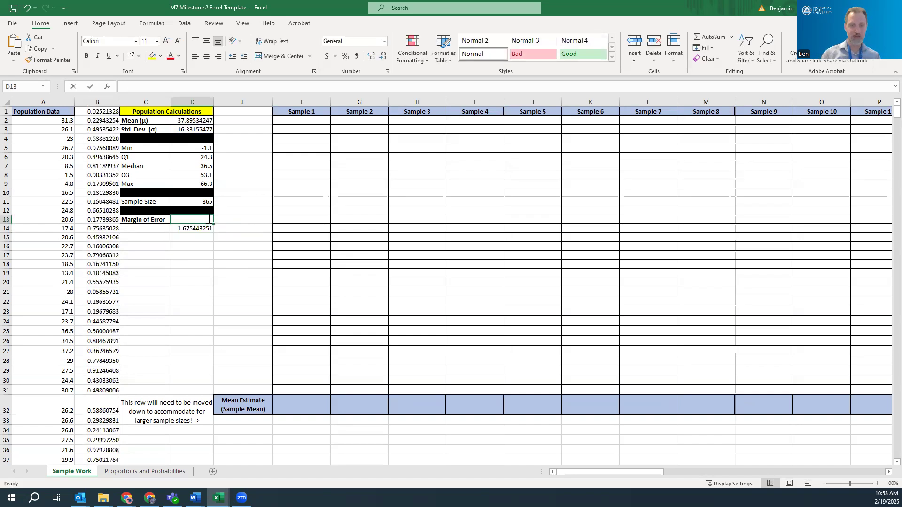
type("=")
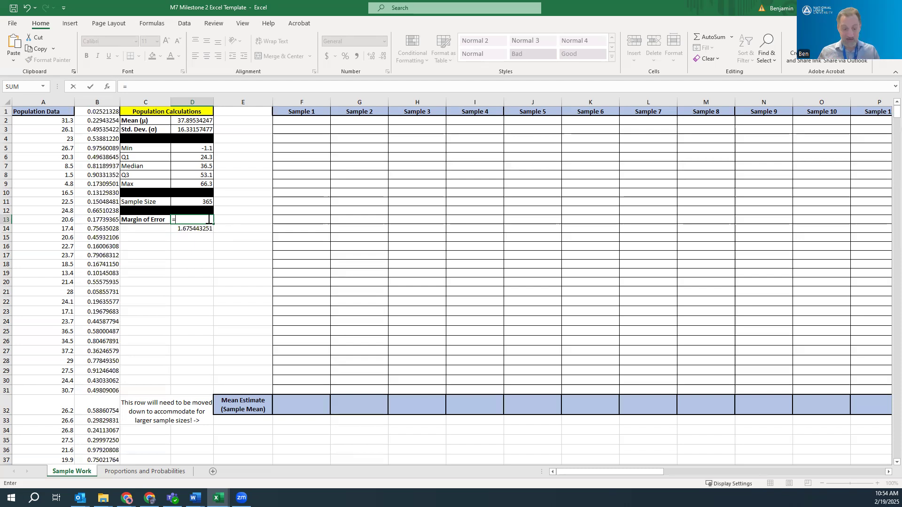
type("2*")
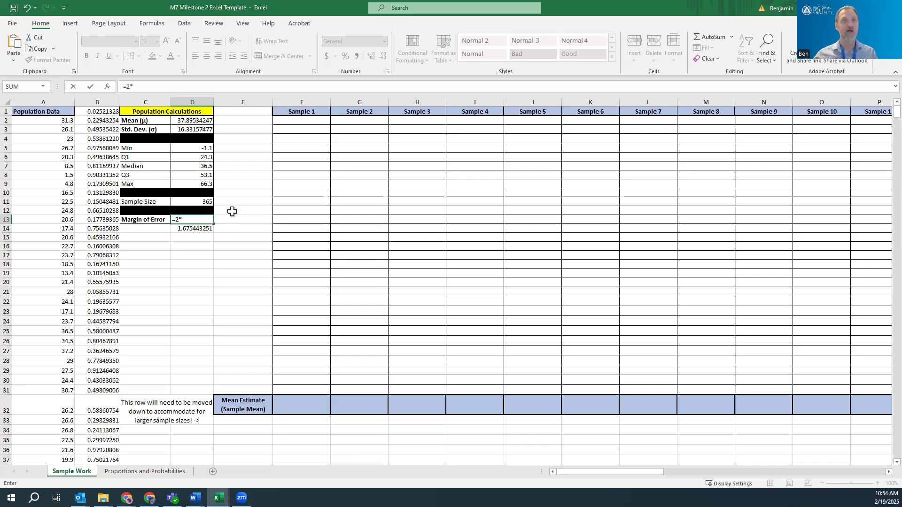
left_click(196, 130)
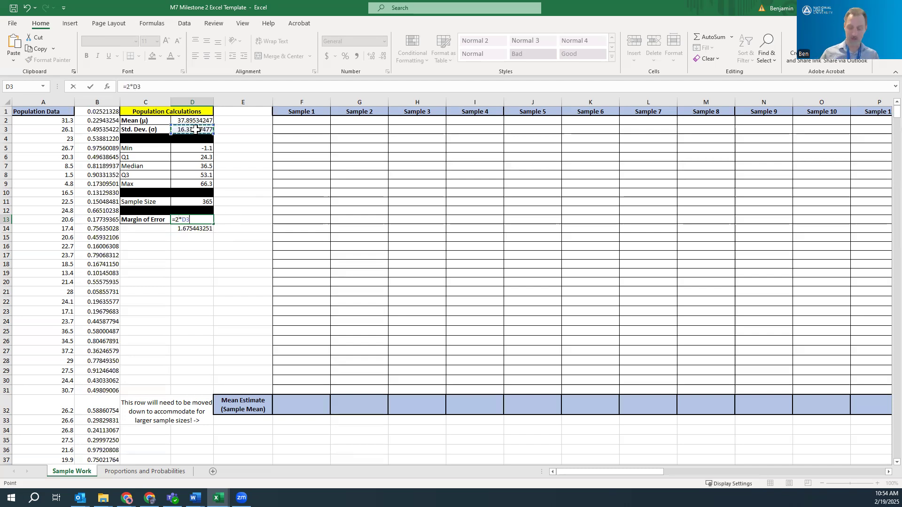
type("/sqrt(")
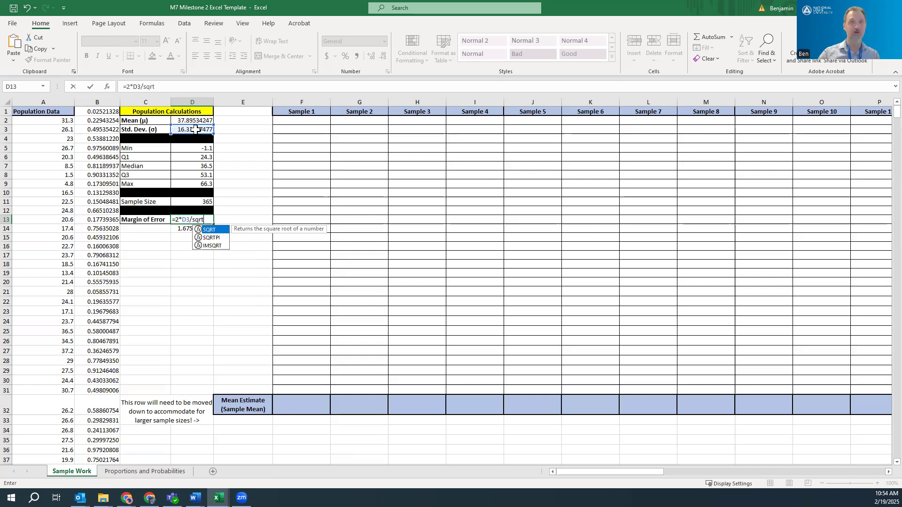
left_click(205, 201)
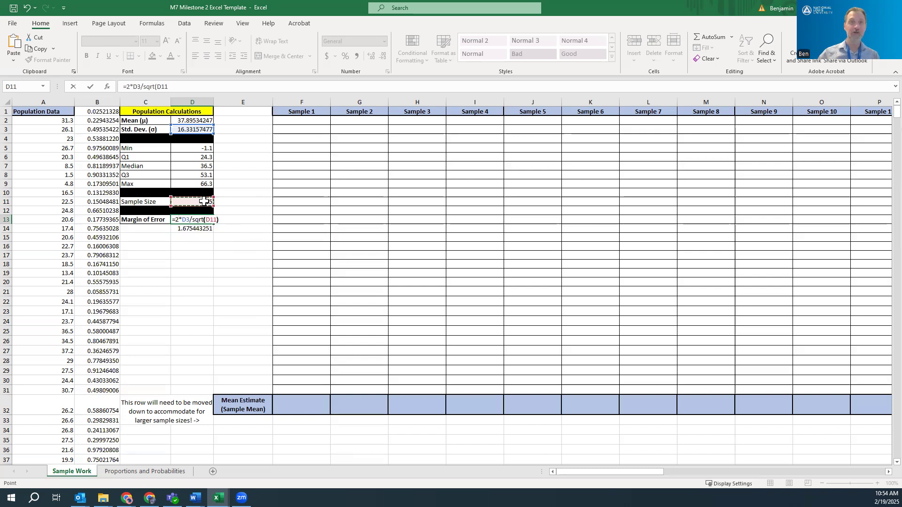
key("Return")
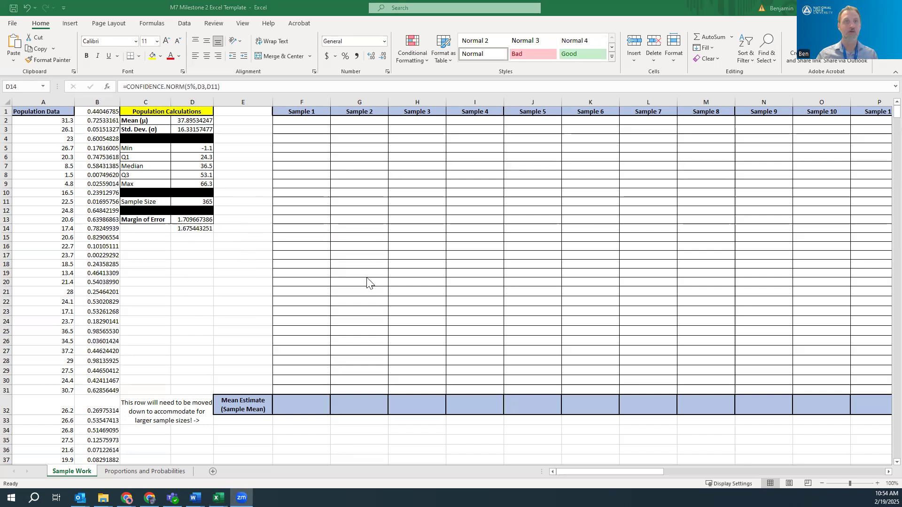
Replace the multiplier 2 in D13's margin of error formula with 1.97
left_click(193, 220)
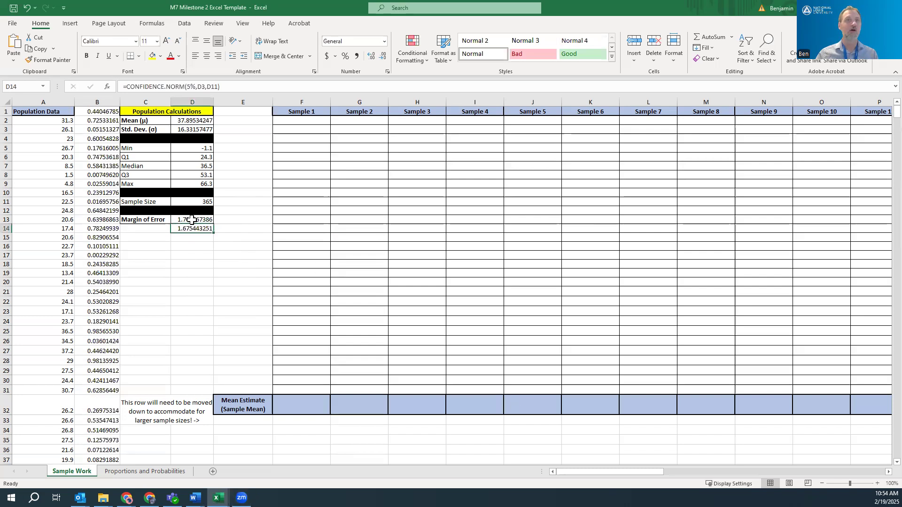
left_click(132, 87)
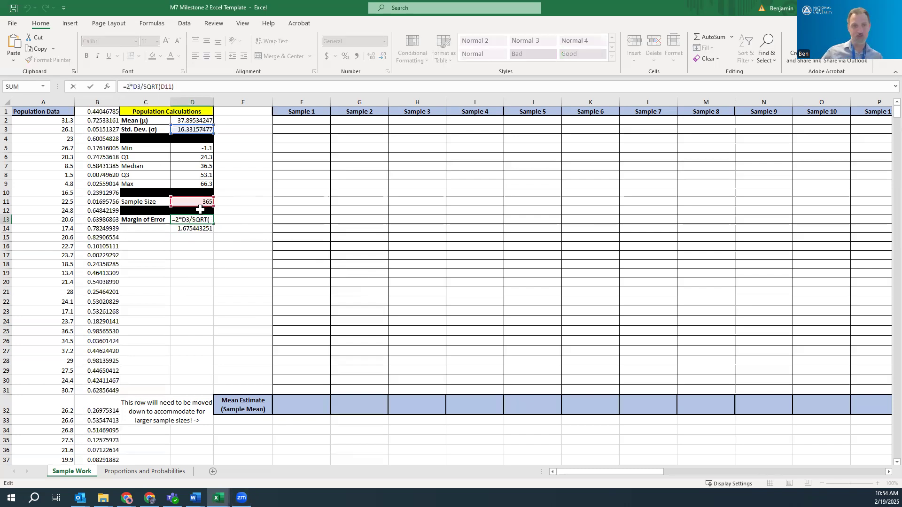
key("BackSpace")
type("1.9")
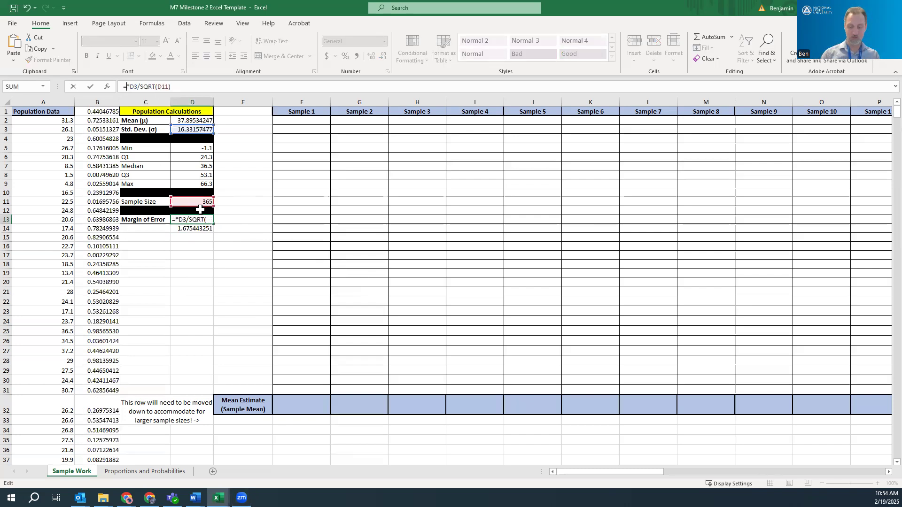
key("Return")
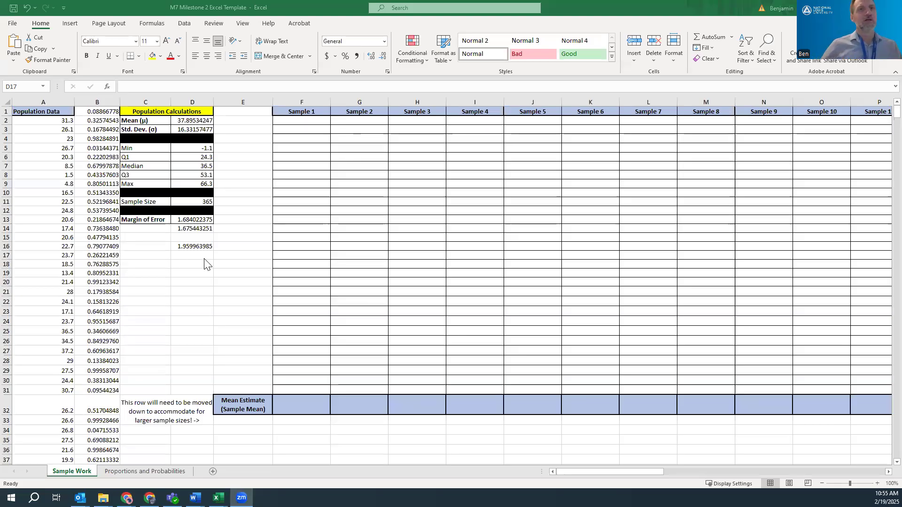
Change the margin of error formula in D13 to =D16*D3/SQRT(D11), using the critical value in D16 as multiplier
left_click(193, 258)
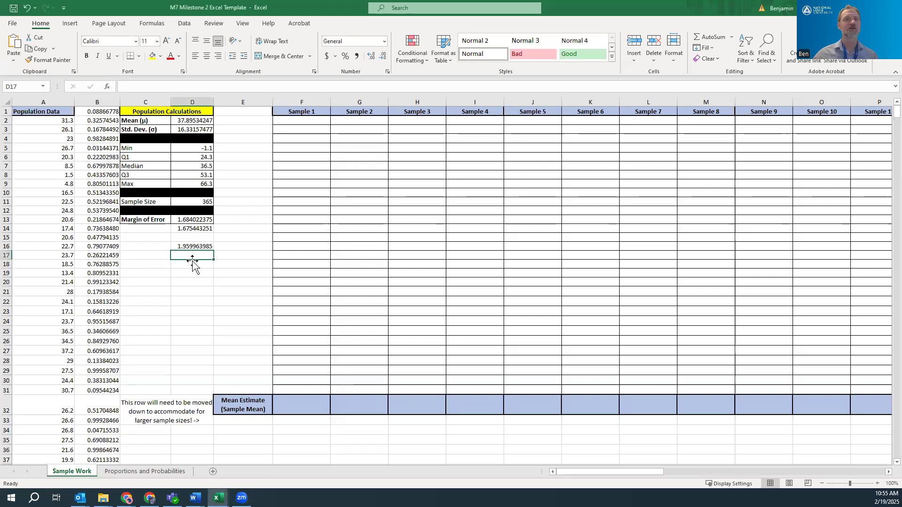
left_click(198, 273)
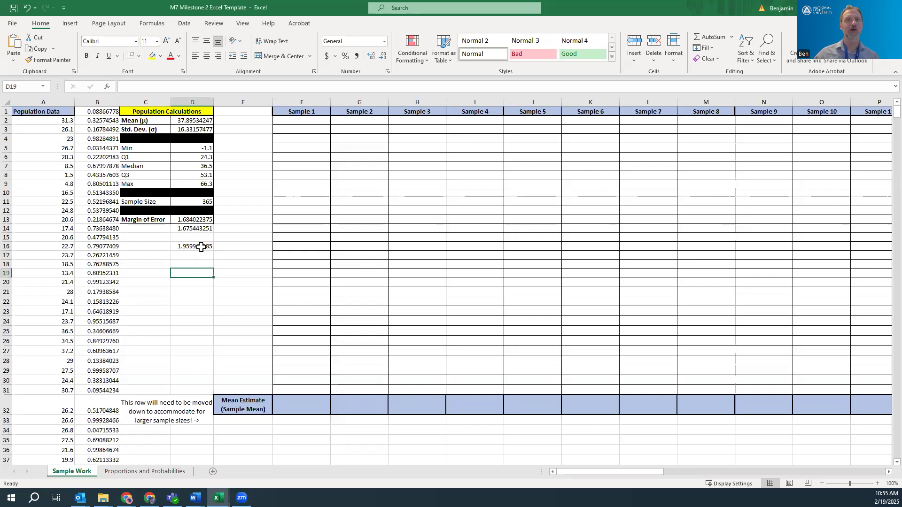
left_click(193, 220)
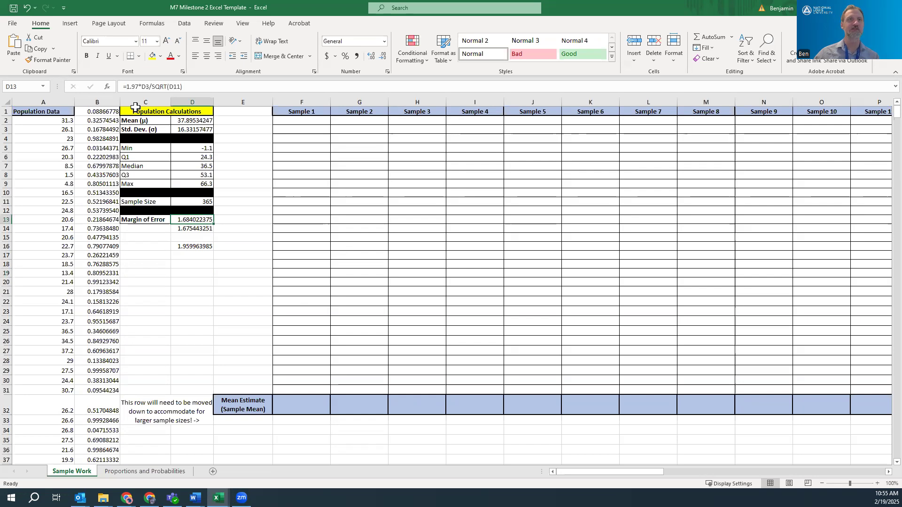
left_click(139, 86)
key("BackSpace")
key("BackSpace")
key("BackSpace")
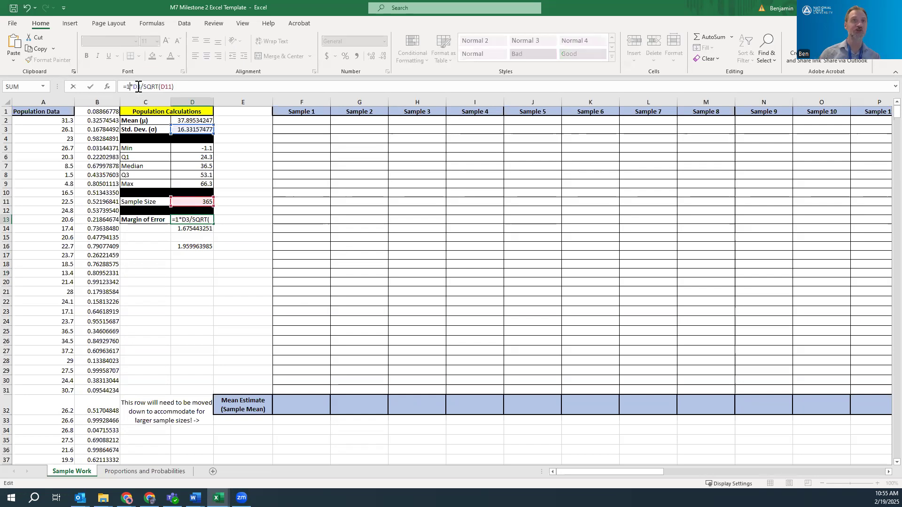
key("BackSpace")
left_click(198, 248)
key("Return")
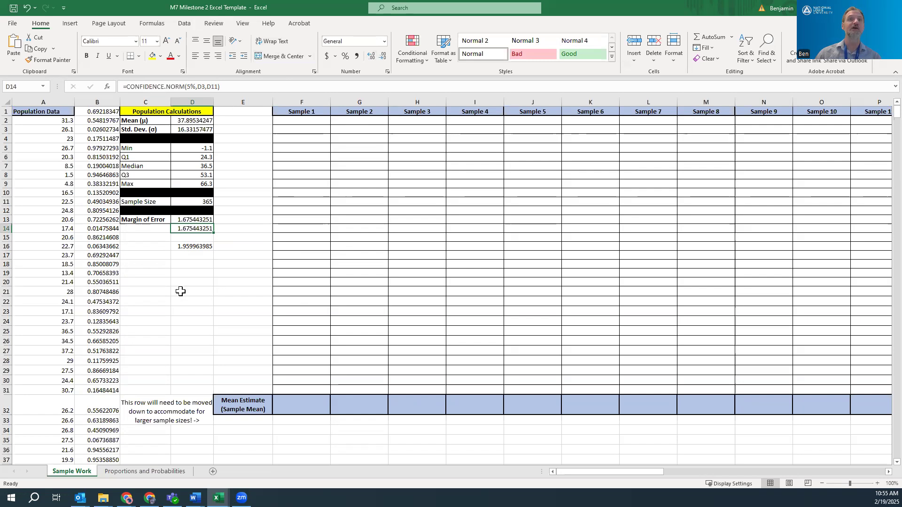
Review the formulas in D16, D13 and D14, including the alpha argument of CONFIDENCE.NORM
double_click(195, 246)
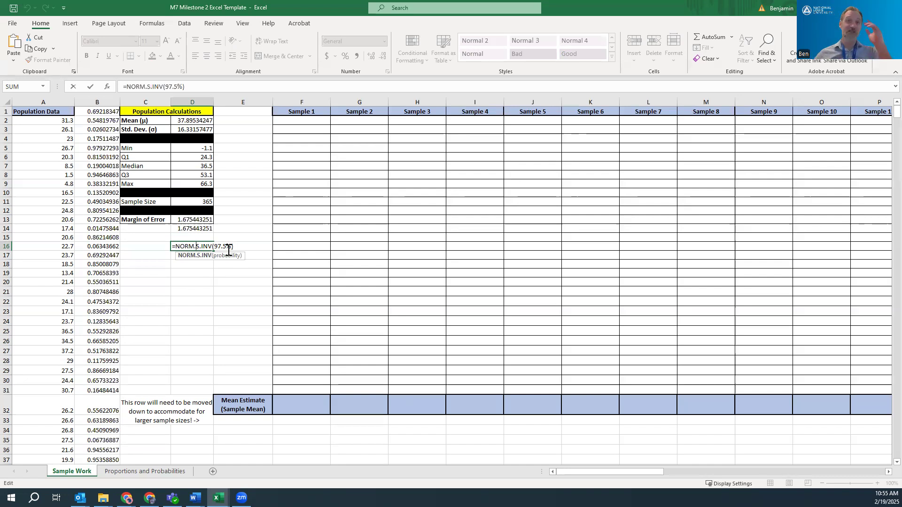
key("Return")
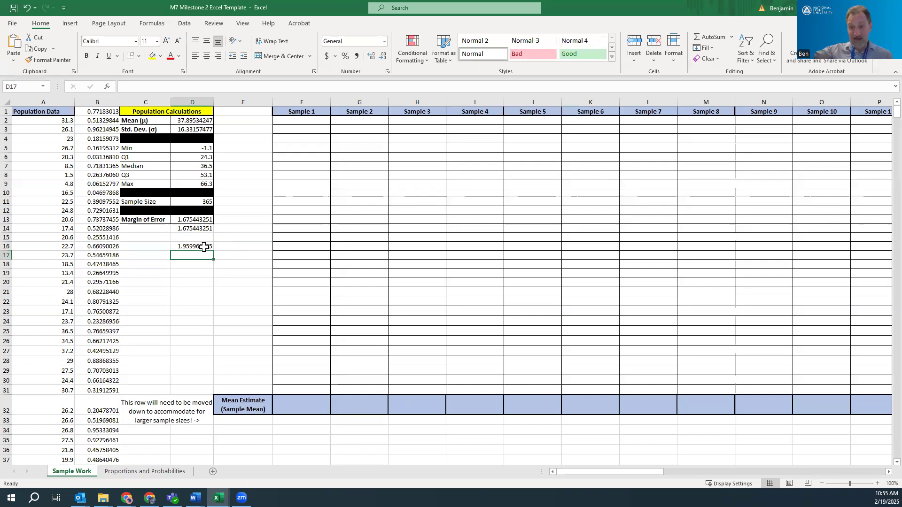
double_click(195, 219)
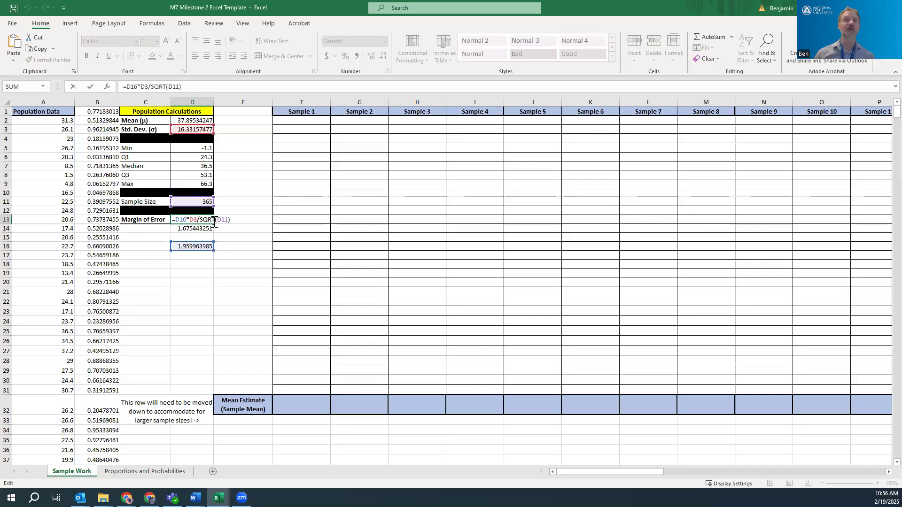
key("Return")
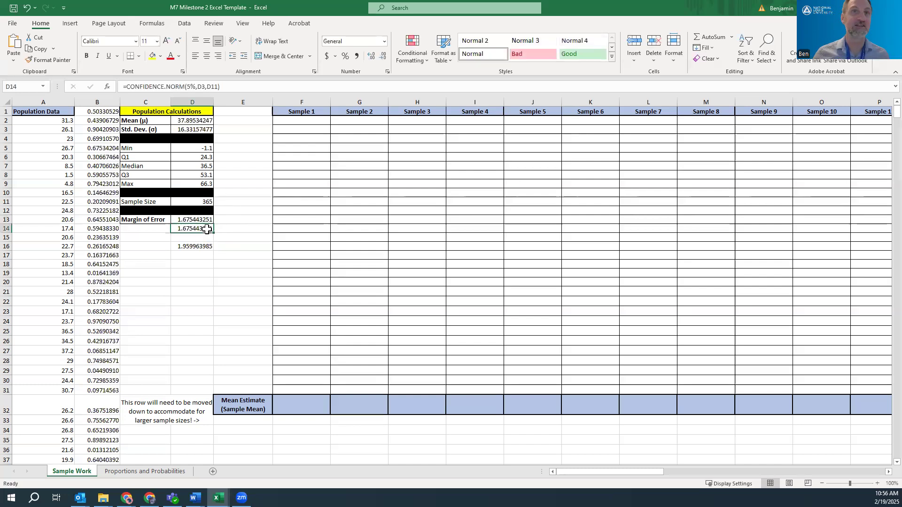
double_click(208, 229)
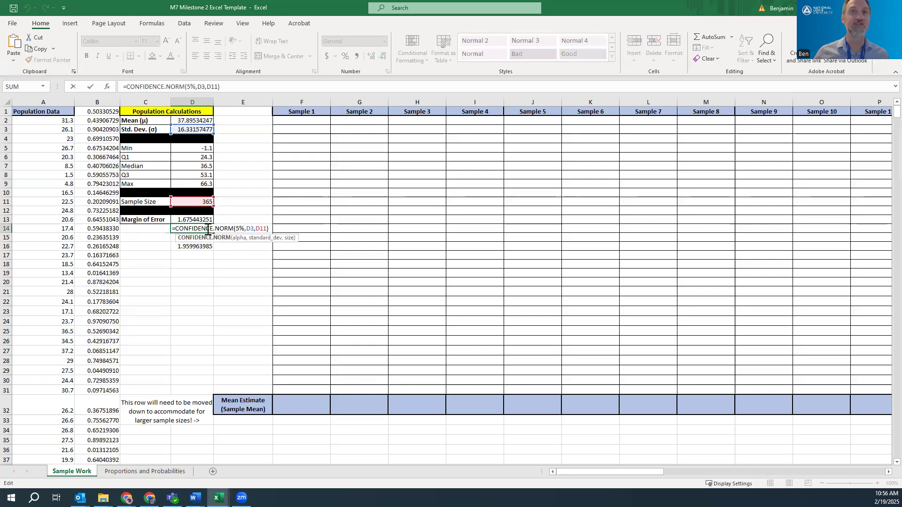
double_click(238, 229)
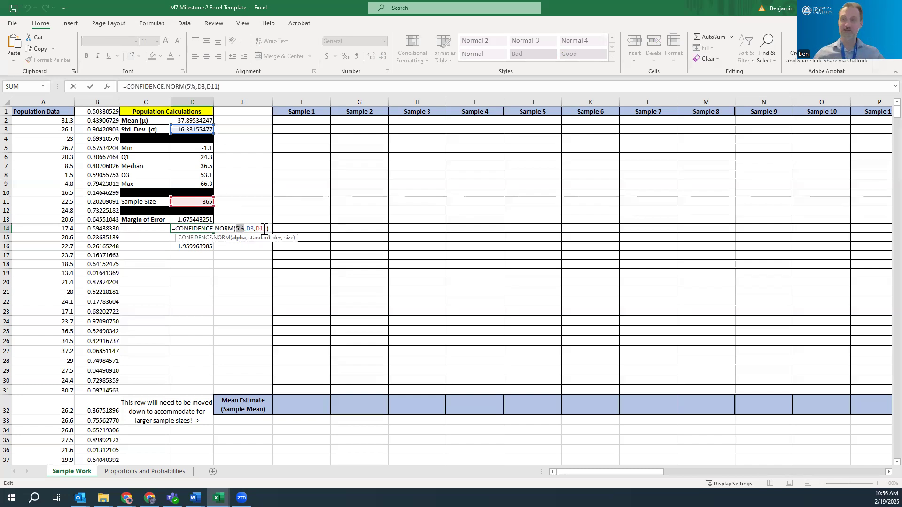
key("Return")
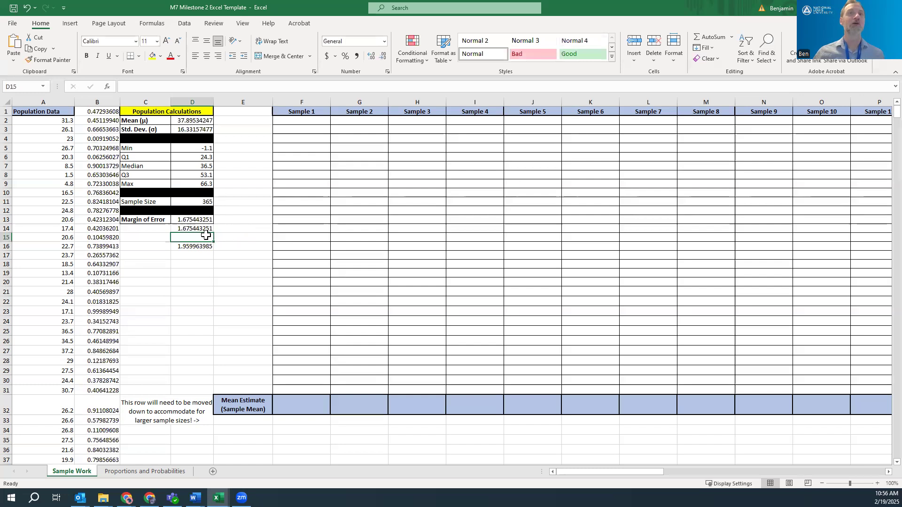
left_click_drag(204, 230, 204, 246)
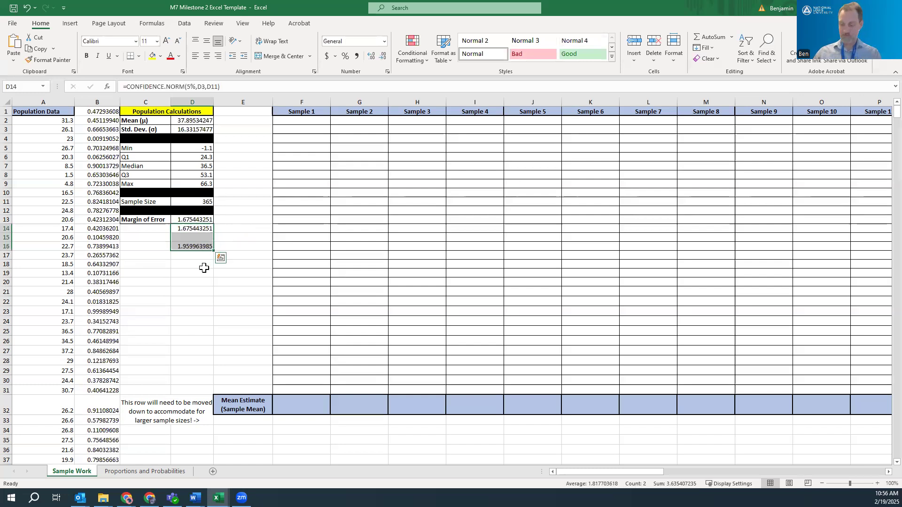
left_click(211, 289)
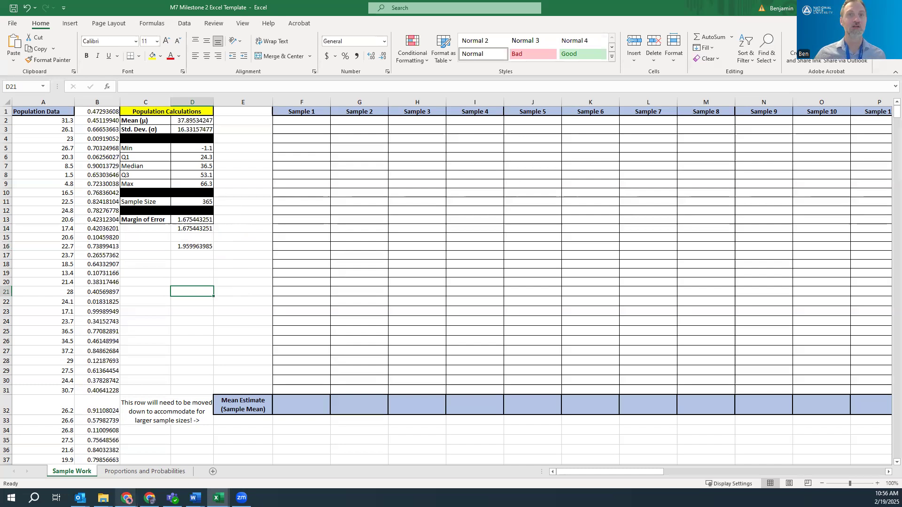
Switch to the Chrome browser and open random.org in a new tab
mouse_move(127, 498)
left_click(171, 463)
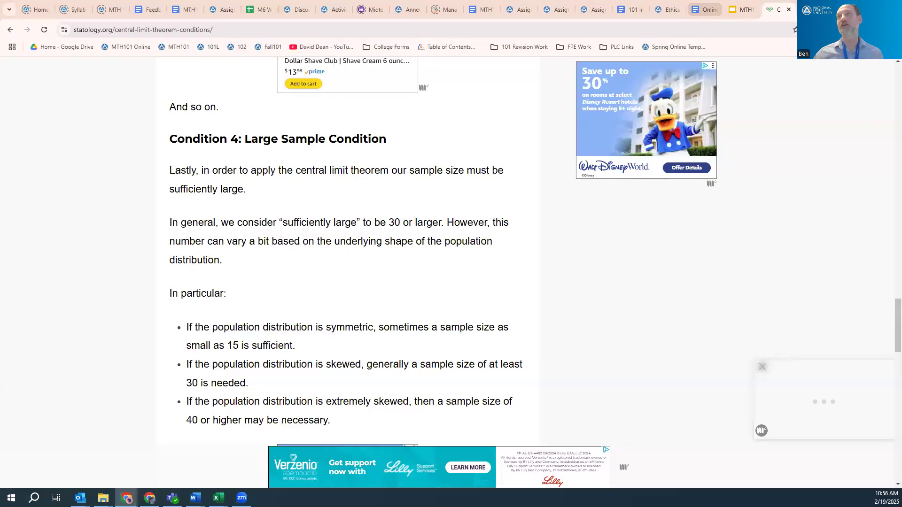
key("ctrl+t")
type("random.or")
key("Return")
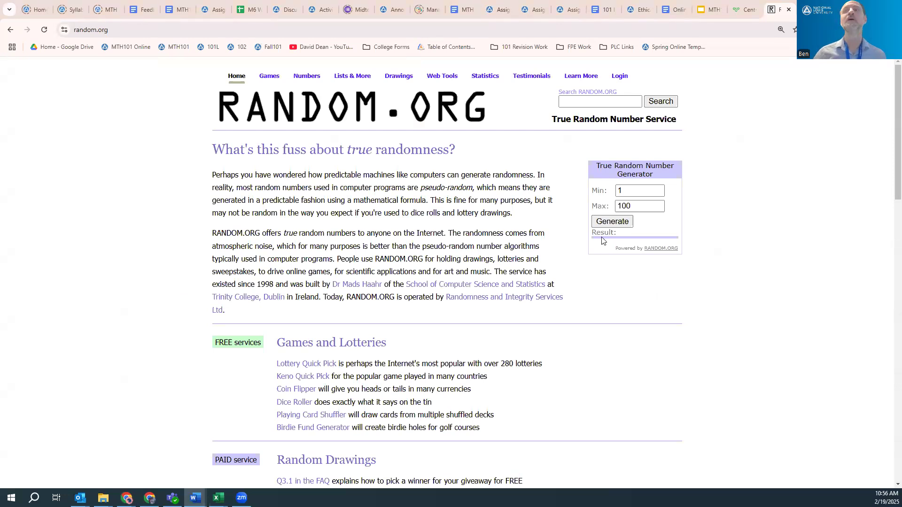
Generate a true random number with a minimum of 40 and a maximum of 55
left_click_drag(638, 193, 611, 193)
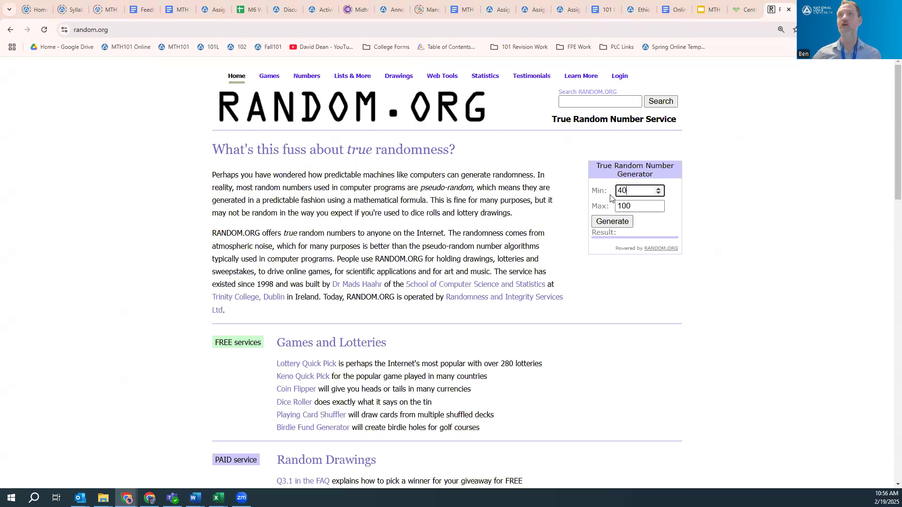
key("Tab")
type("55")
left_click(611, 221)
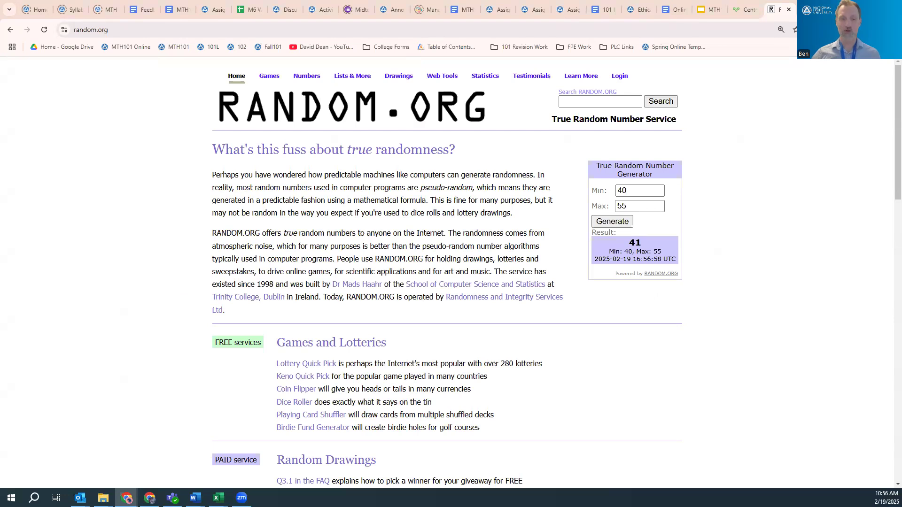
Capture the random number generator with its result and paste the image into the Excel Sample Work sheet, below the population calculations
key("Tab")
key("super+shift+s")
left_click_drag(576, 149, 701, 292)
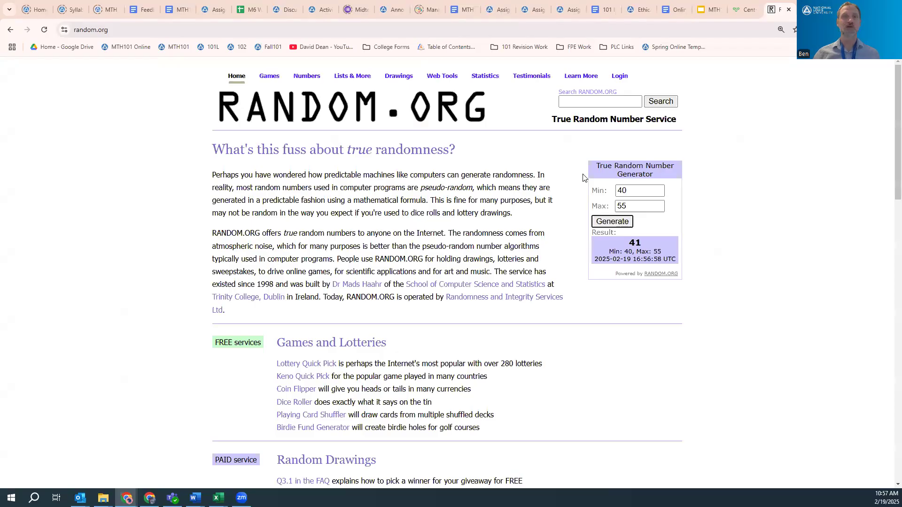
key("alt+Tab")
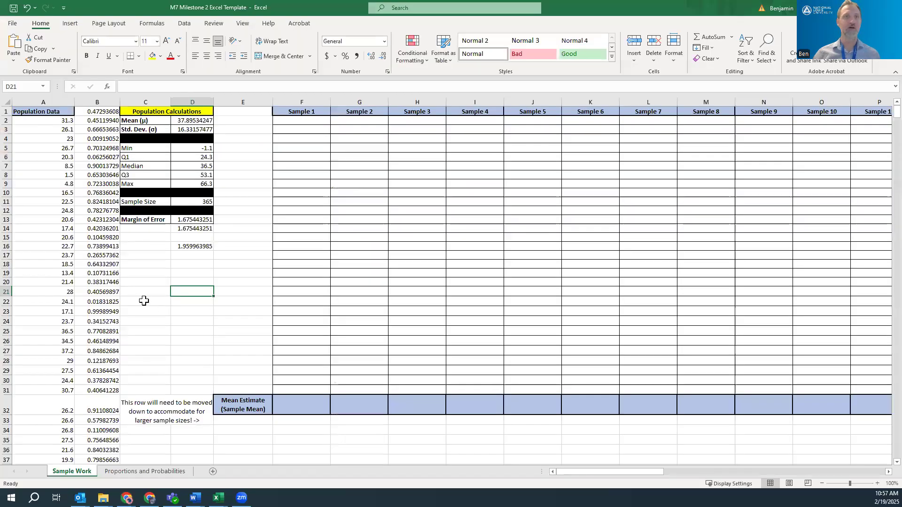
left_click(149, 274)
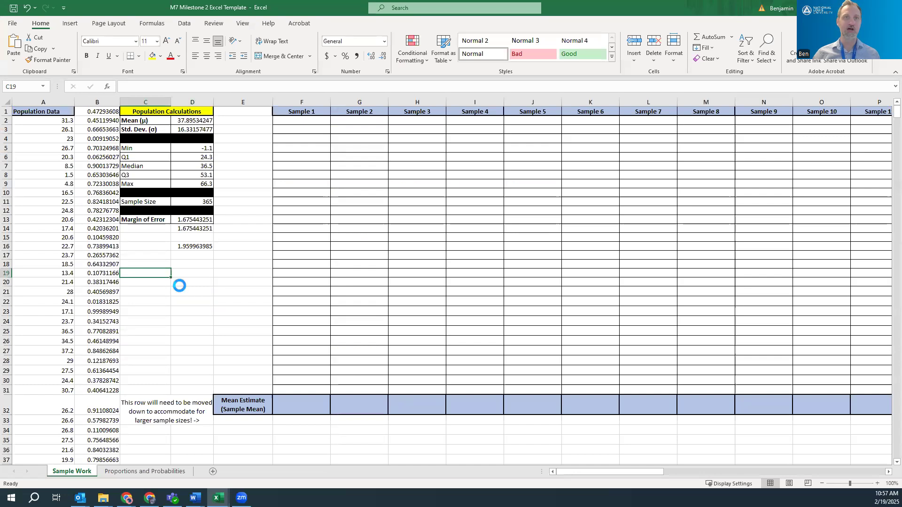
key("ctrl+v")
left_click_drag(236, 282, 232, 256)
left_click(323, 433)
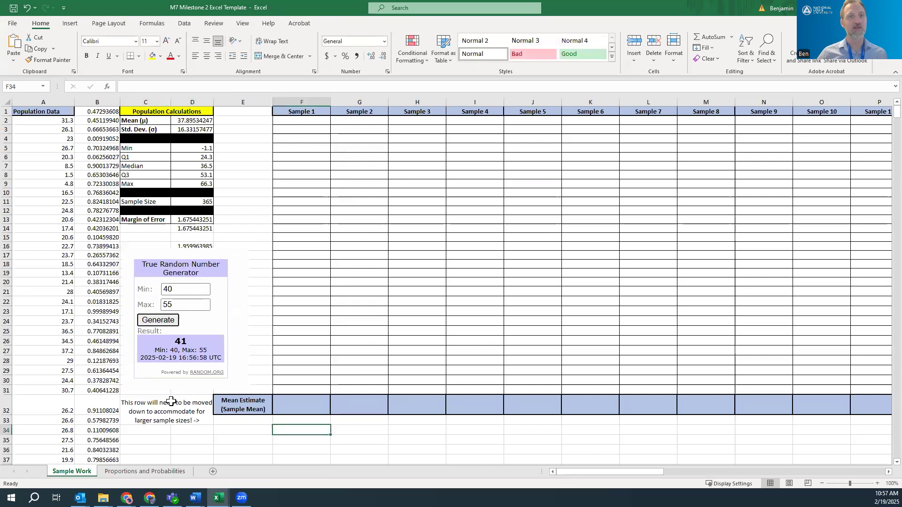
Move the note and Mean Estimate row from row 32 to row 43, and increase row 43's height to fit its text
left_click_drag(161, 404, 816, 410)
key("ctrl+c")
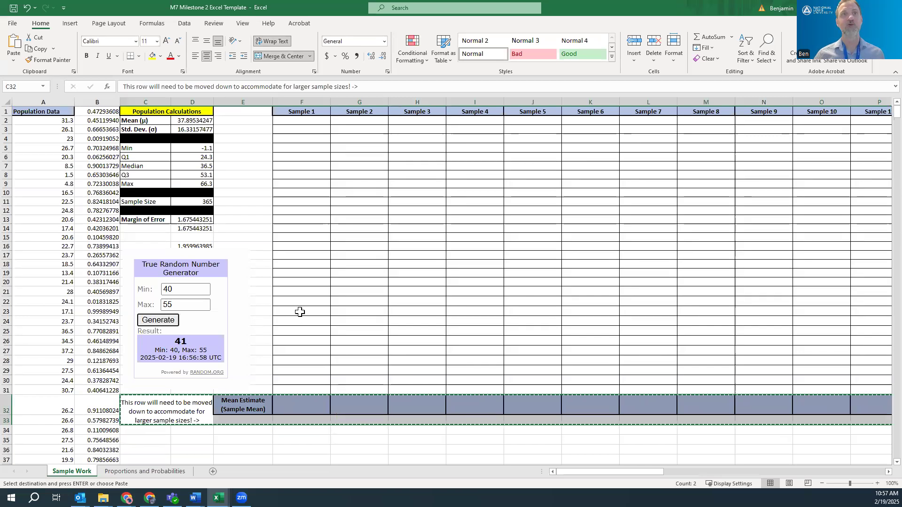
left_click(311, 121)
left_click(306, 111)
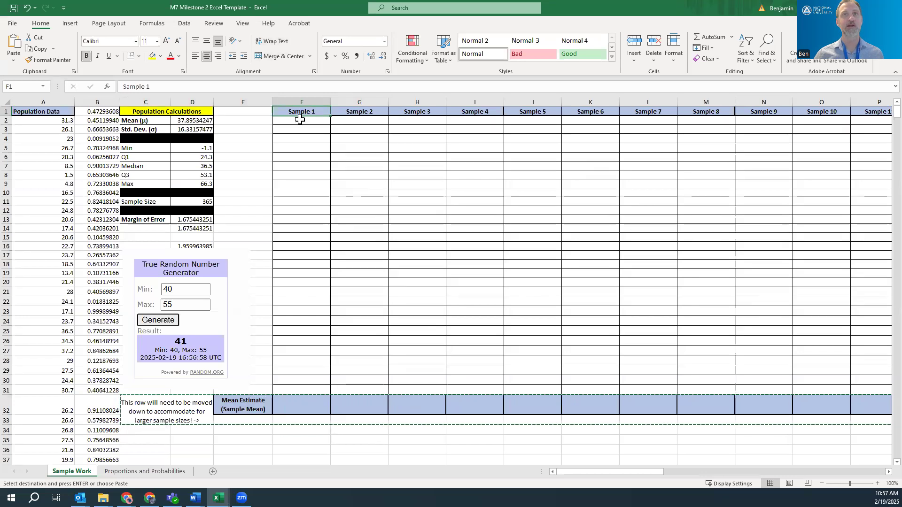
left_click(300, 120)
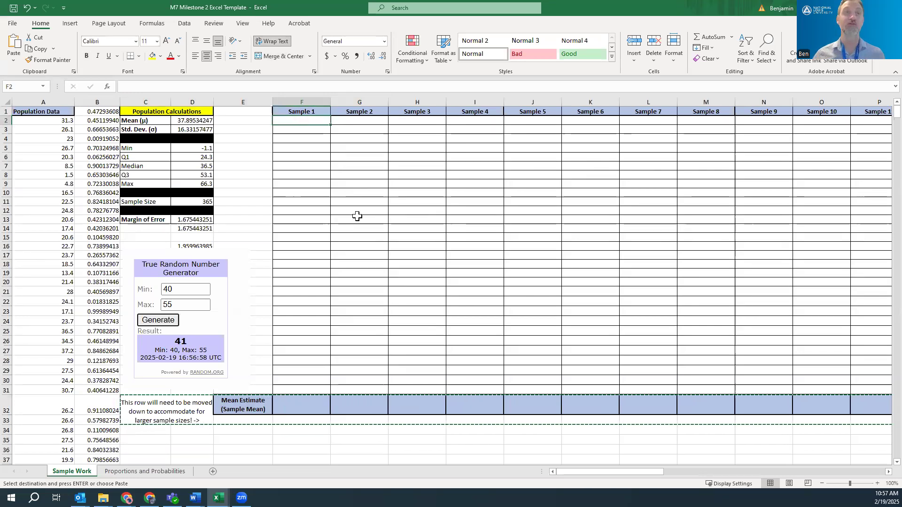
scroll(332, 368, "down", 4)
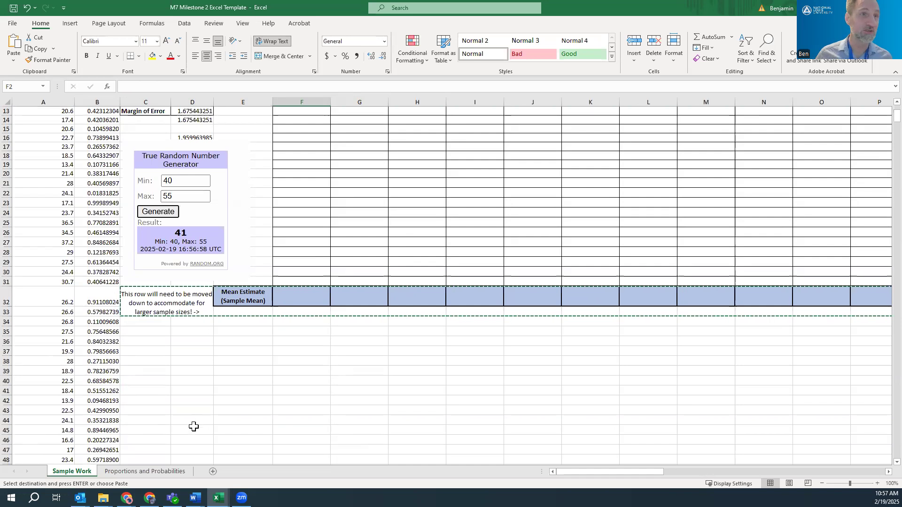
left_click(188, 409)
left_click(156, 408)
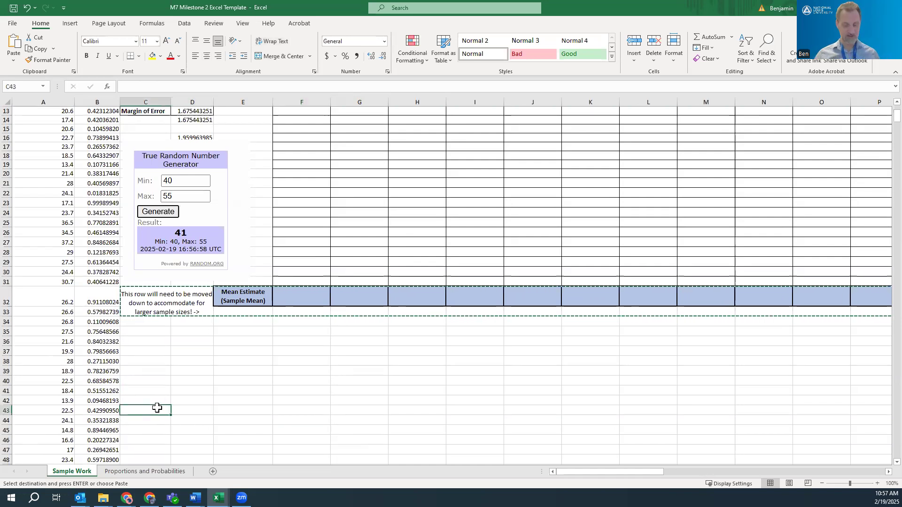
key("Return")
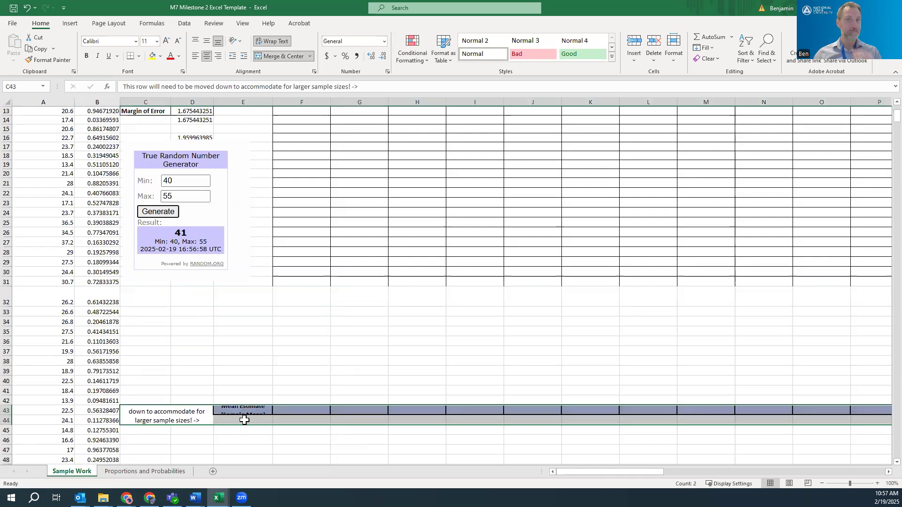
left_click(244, 410)
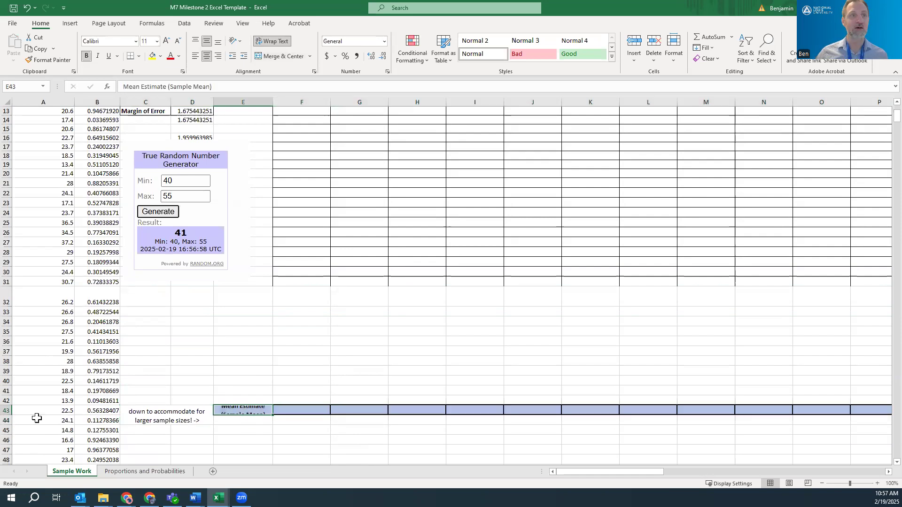
left_click_drag(5, 414, 5, 426)
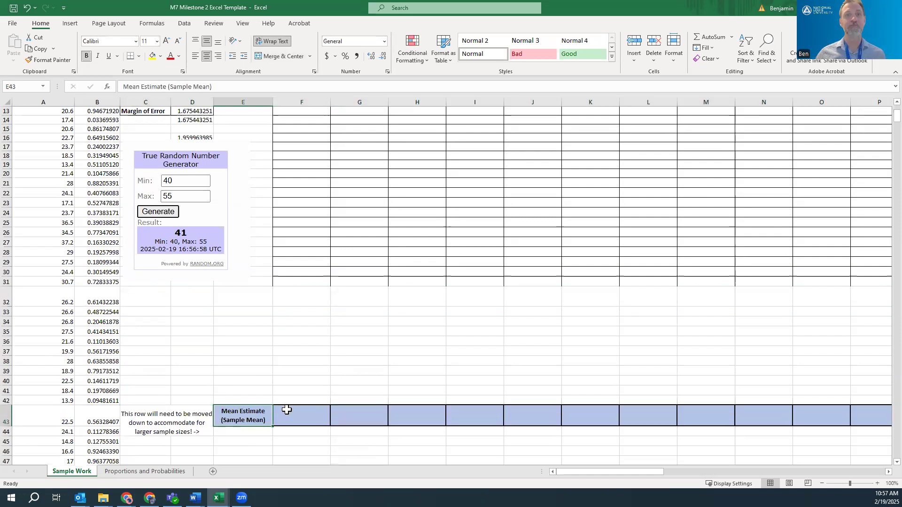
Apply all borders to the empty sample cells F32:Y42 above the Mean Estimate row
left_click_drag(323, 399, 779, 296)
left_click(139, 56)
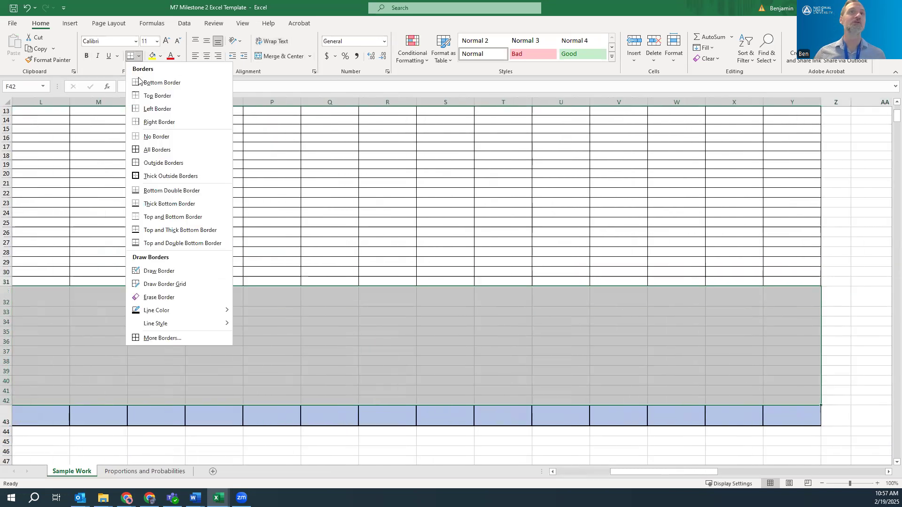
left_click(156, 149)
left_click(348, 352)
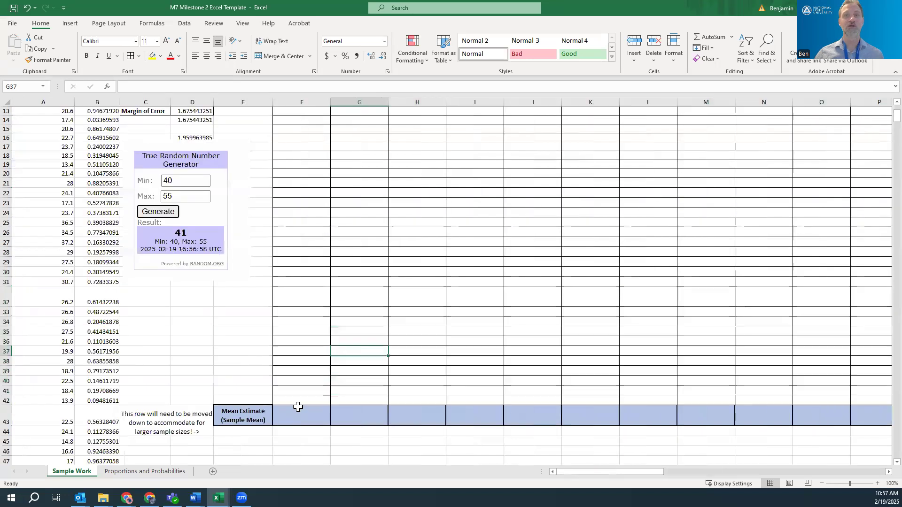
Number the Sample 1 cells F2:F42 with a series from 1 to 41
scroll(311, 311, "up", 4)
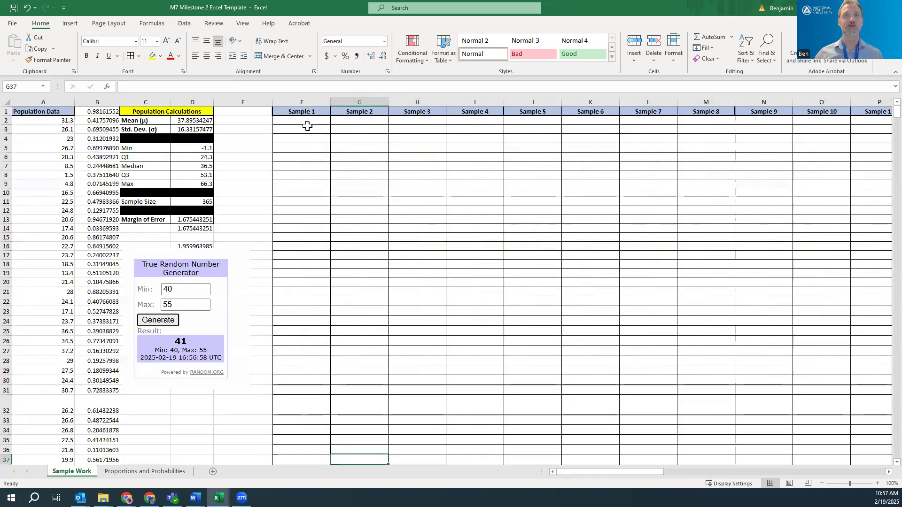
left_click(313, 120)
type("12")
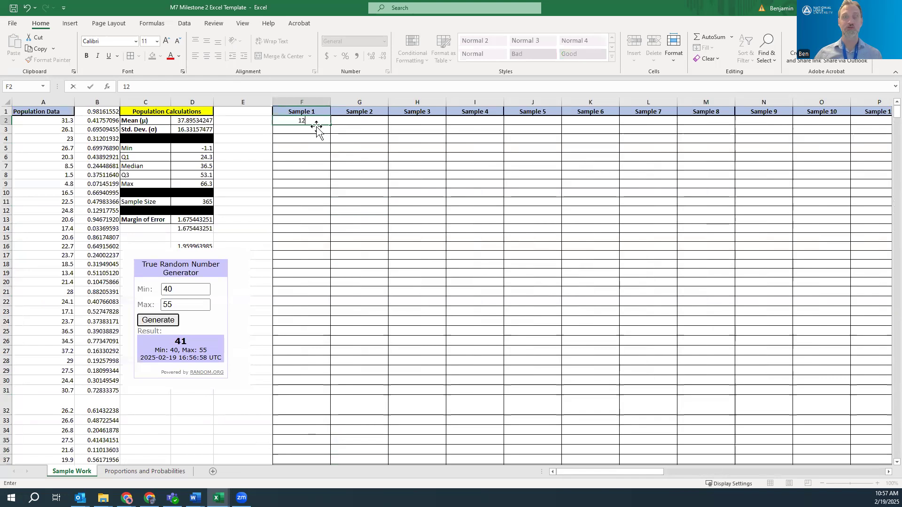
key("Return")
left_click(315, 122)
type("1")
key("Return")
type("2")
key("Return")
left_click(315, 123)
left_click_drag(315, 123, 327, 421)
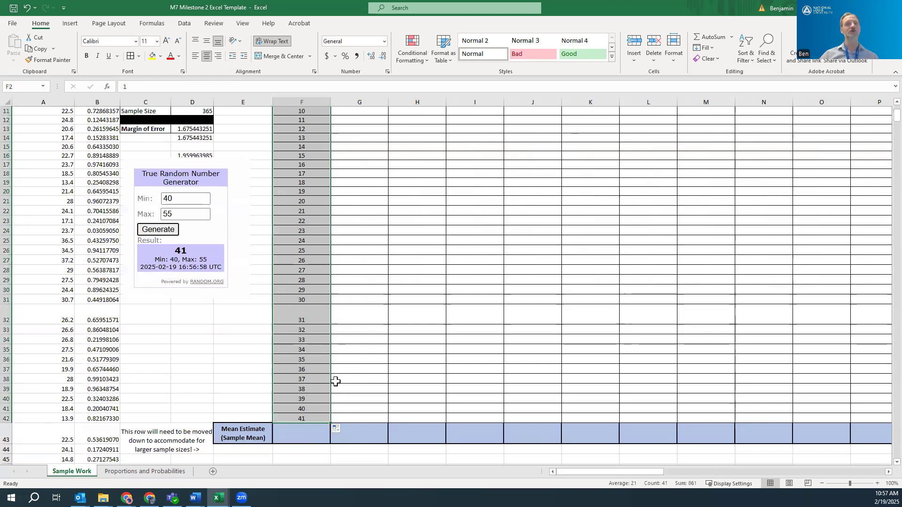
scroll(231, 379, "up", 4)
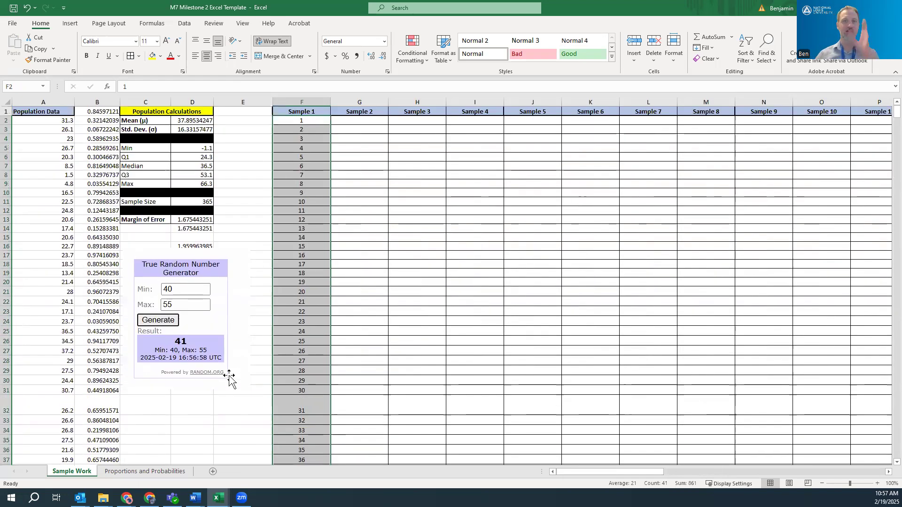
left_click(220, 429)
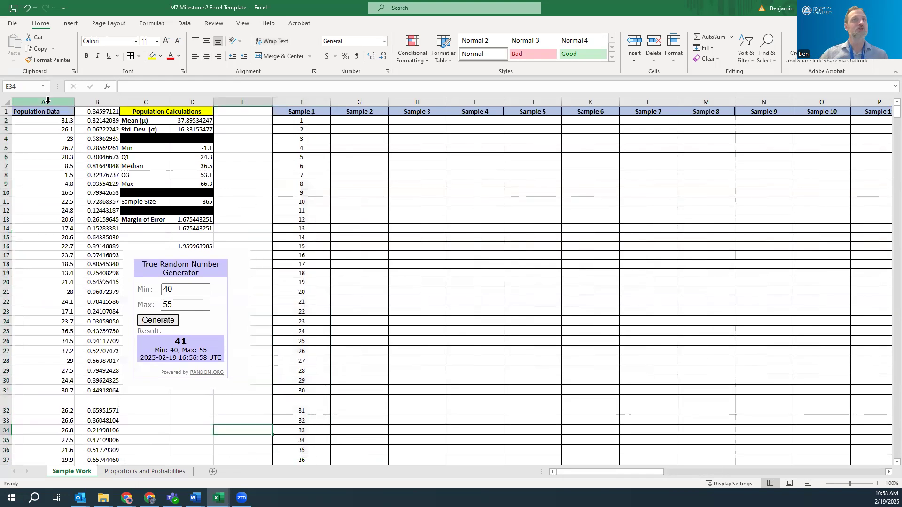
Replace the random value in cell B1 with the column header "Rand"
left_click(97, 112)
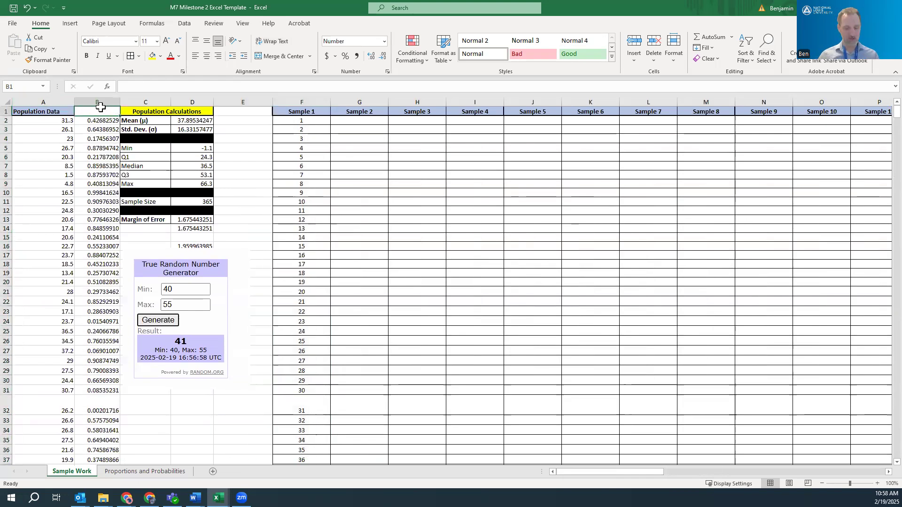
type("Rand")
key("Return")
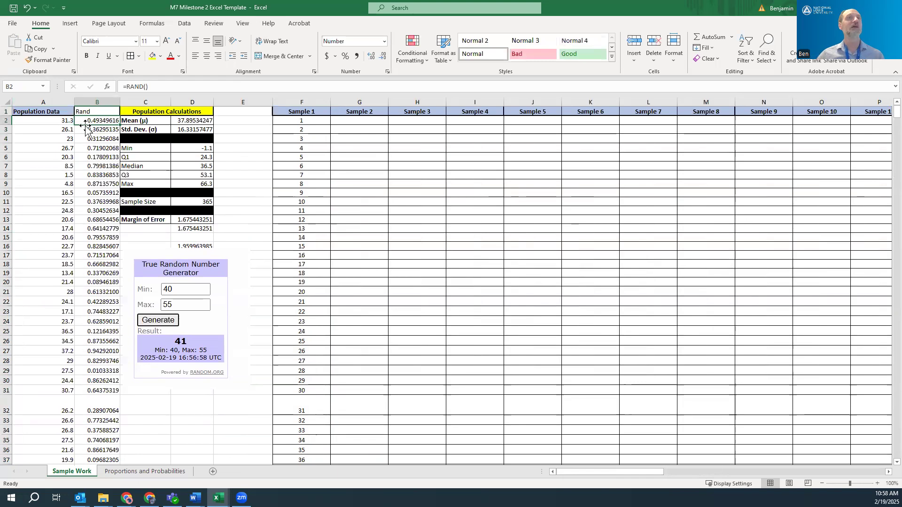
Sort the Population Data and Rand columns together by Rand, from smallest to largest
left_click_drag(66, 102, 94, 103)
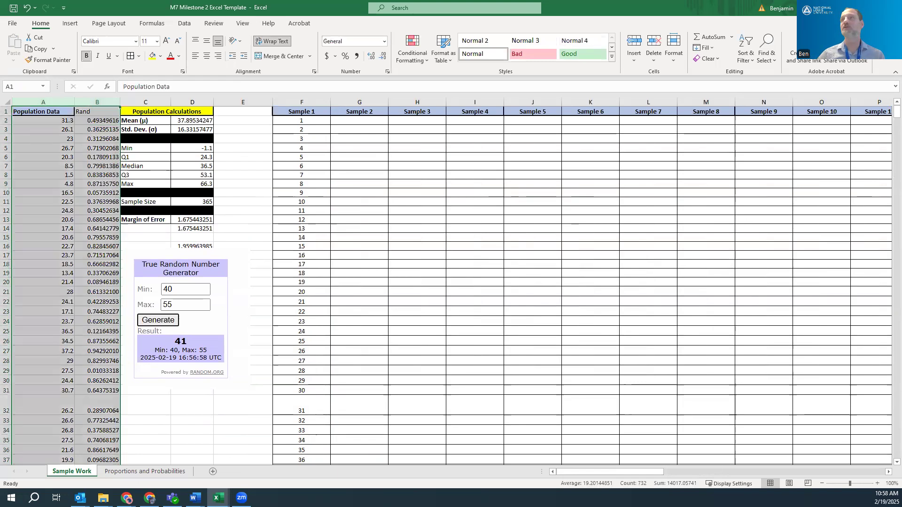
left_click(746, 50)
left_click(771, 100)
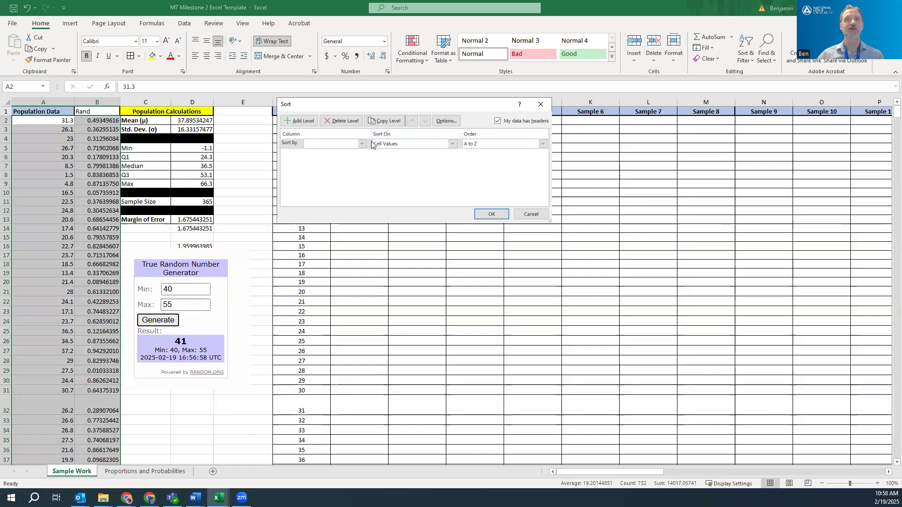
left_click(362, 145)
left_click(355, 158)
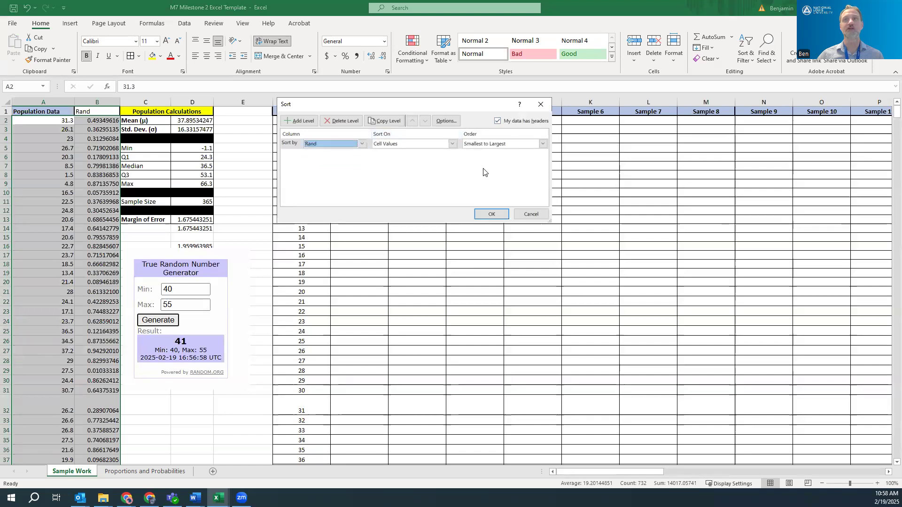
left_click(491, 214)
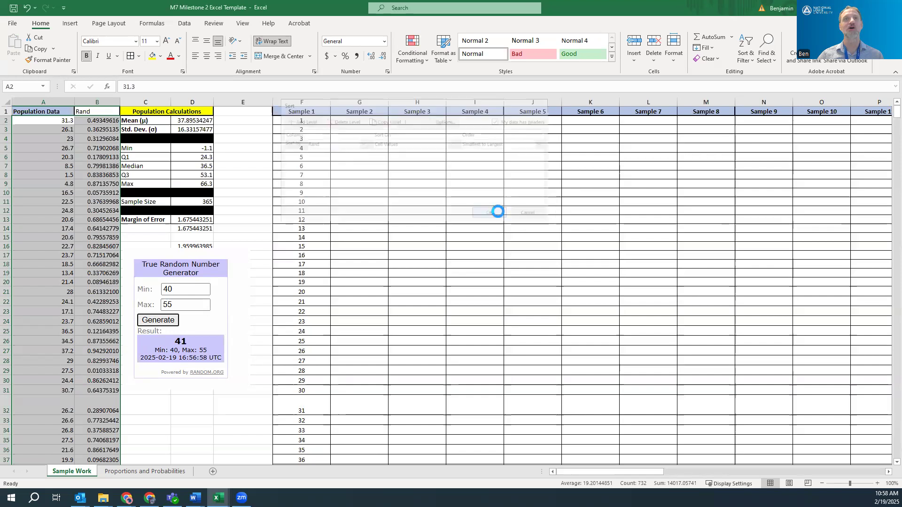
Copy the first 41 population values, A2:A42, into the Sample 1 column starting at F2
left_click(58, 121)
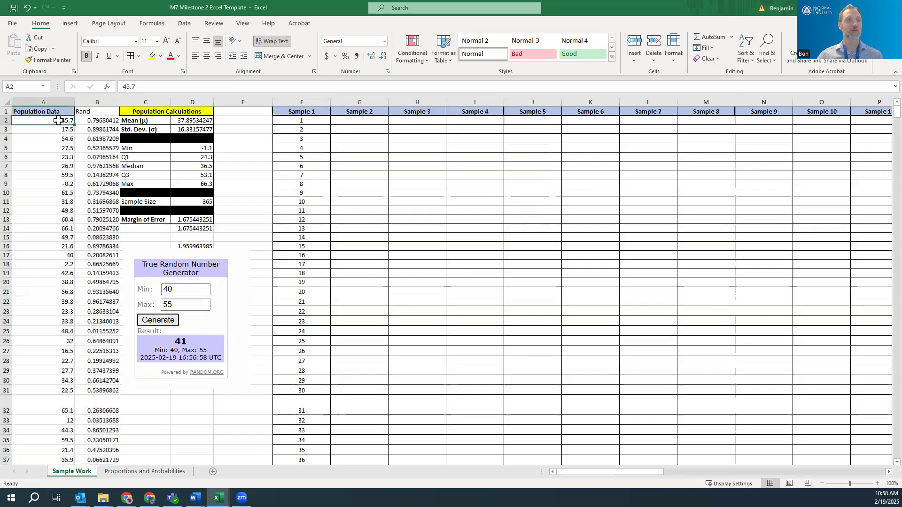
left_click_drag(57, 121, 48, 446)
scroll(47, 423, "down", 2)
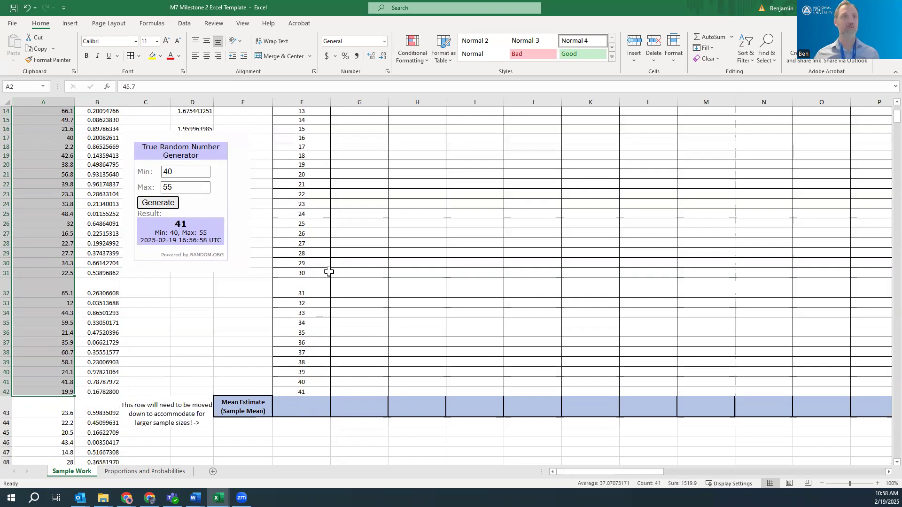
key("ctrl+c")
scroll(321, 261, "up", 5)
left_click(312, 121)
key("ctrl+v")
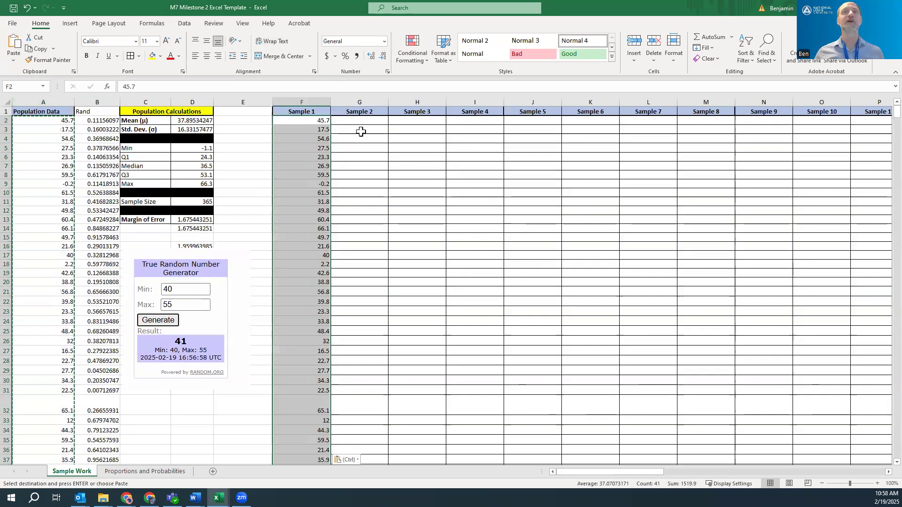
Reshuffle the population data with another custom sort of columns A and B by Rand, smallest to largest
left_click_drag(43, 102, 108, 102)
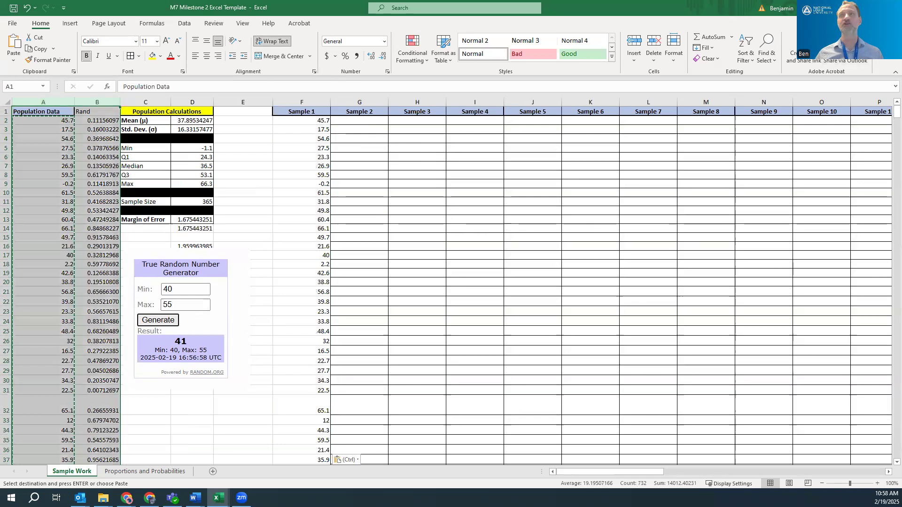
left_click(746, 47)
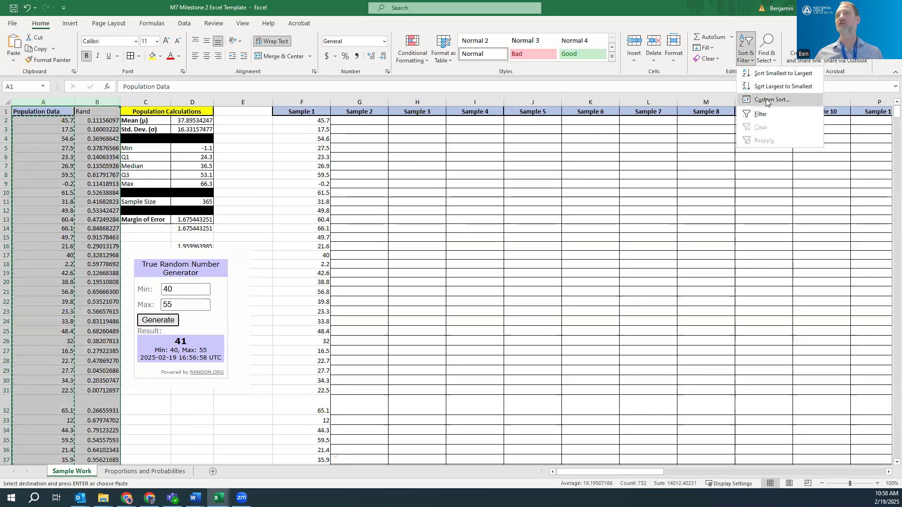
left_click(749, 94)
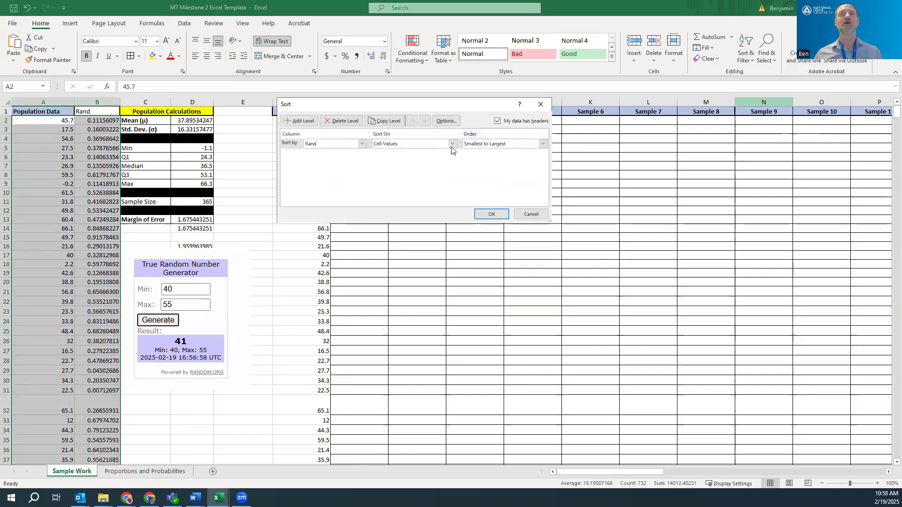
left_click(491, 214)
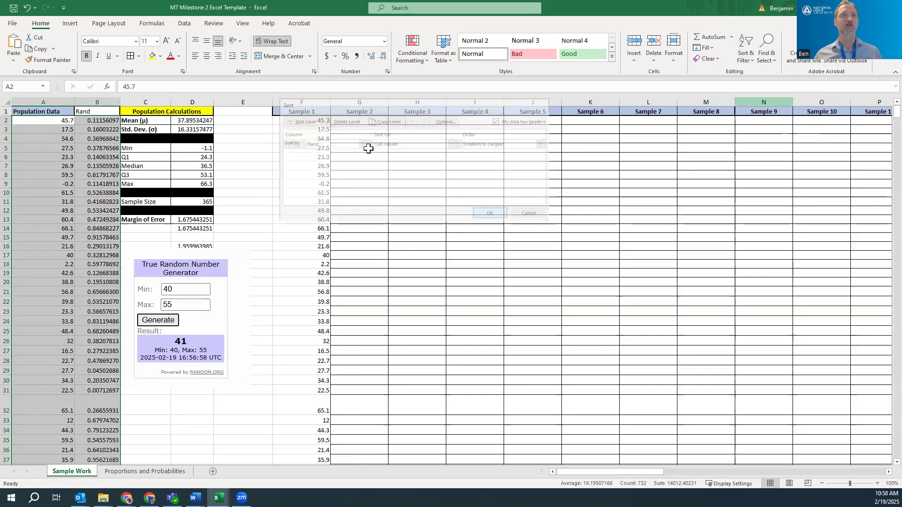
Copy the reshuffled population values A2:A42 into the Sample 2 column starting at G2
left_click_drag(52, 120, 51, 129)
left_click_drag(43, 418, 47, 347)
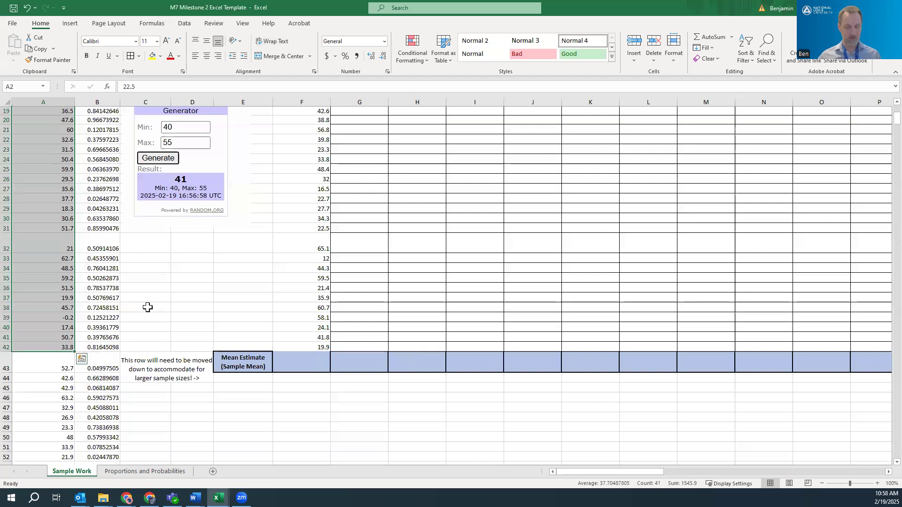
key("ctrl+c")
scroll(431, 227, "up", 6)
left_click(367, 118)
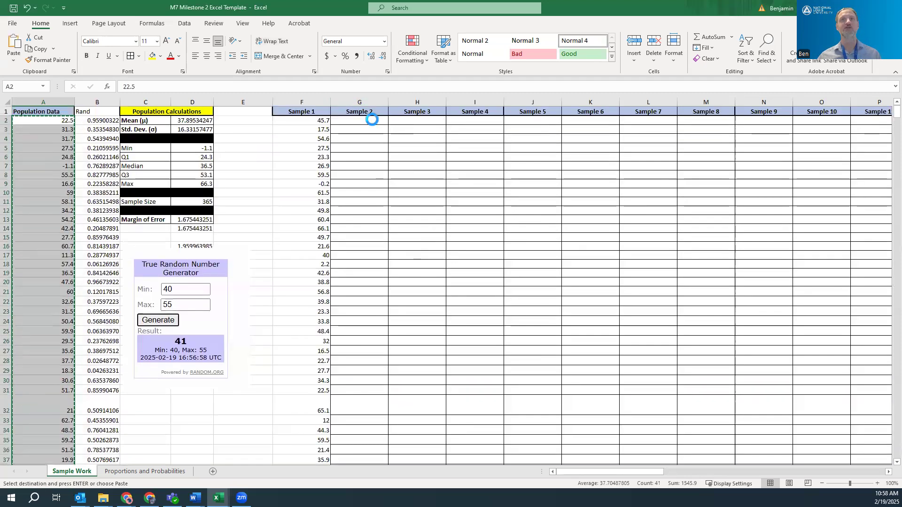
key("ctrl+v")
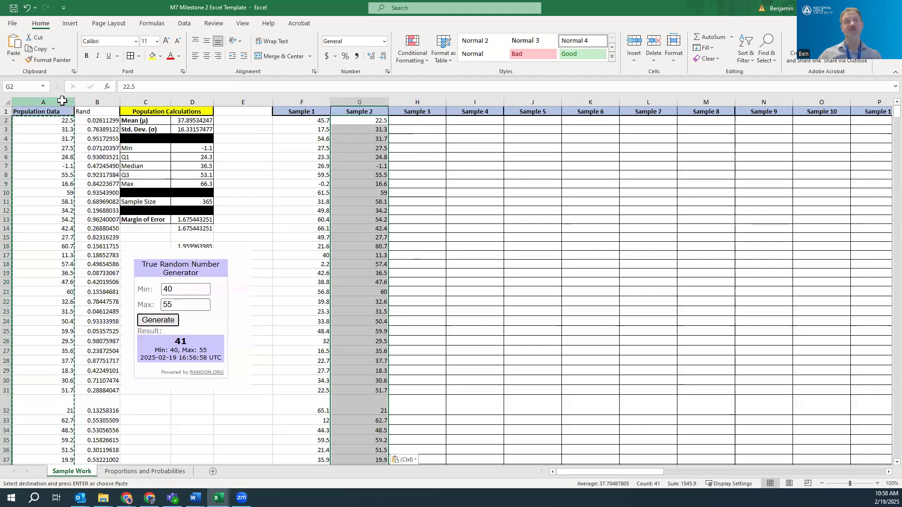
Add a filter to the Population Data and Rand columns and sort them by Rand, smallest to largest
left_click_drag(54, 102, 98, 102)
left_click(746, 52)
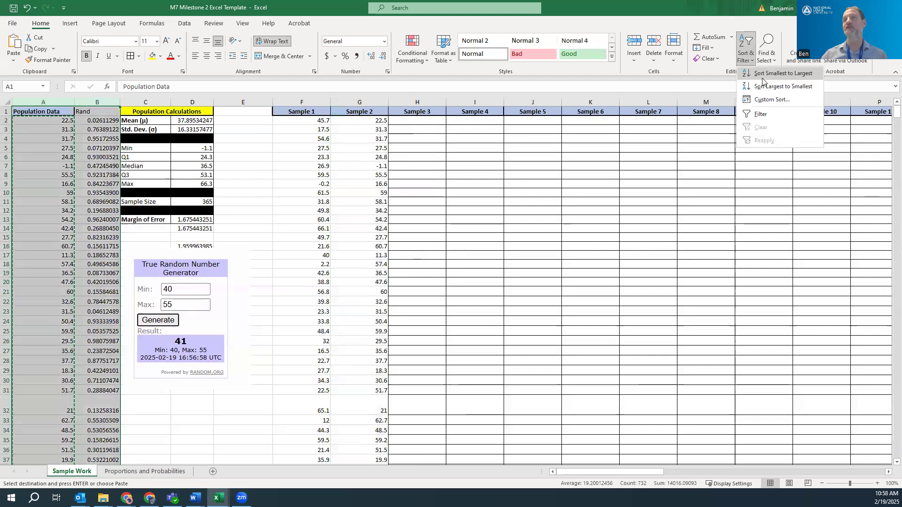
left_click(760, 113)
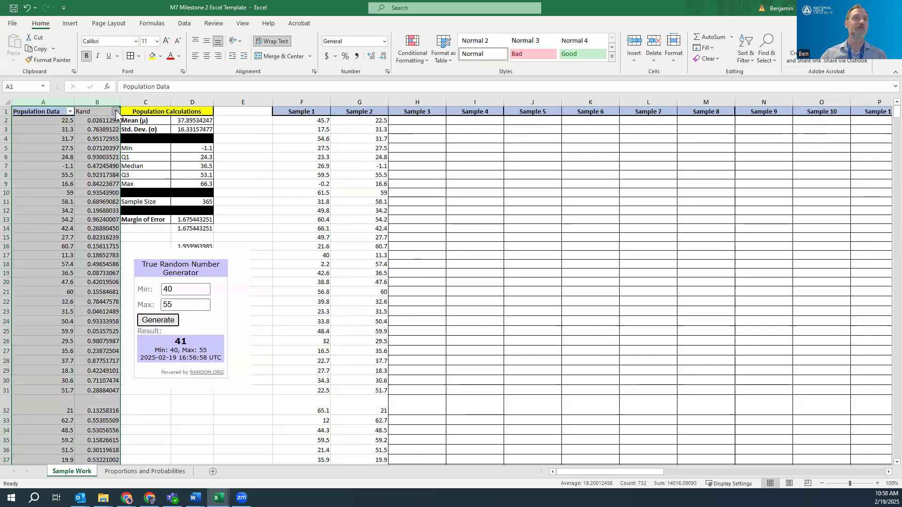
left_click(115, 112)
left_click(46, 123)
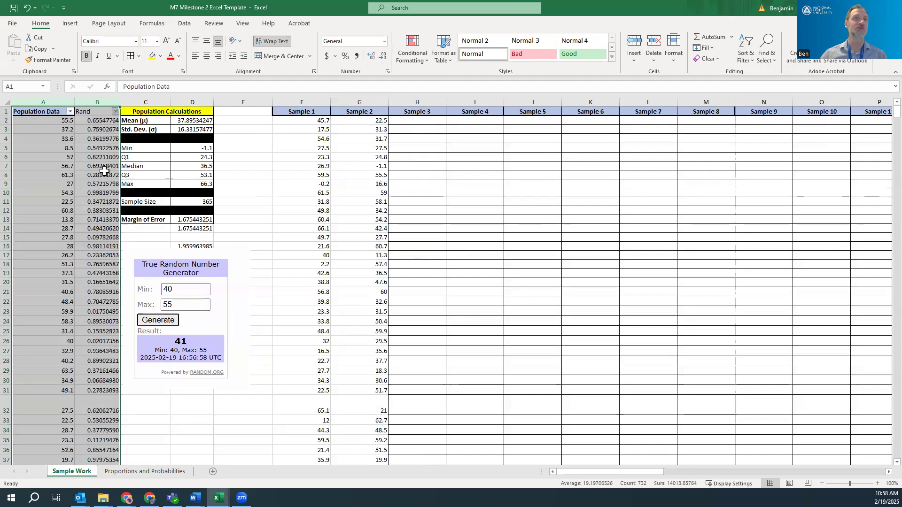
Copy the newly sorted population values A2:A42 into the Sample 3 column starting at H2
left_click_drag(50, 121, 63, 304)
key("ctrl+c")
scroll(470, 160, "up", 8)
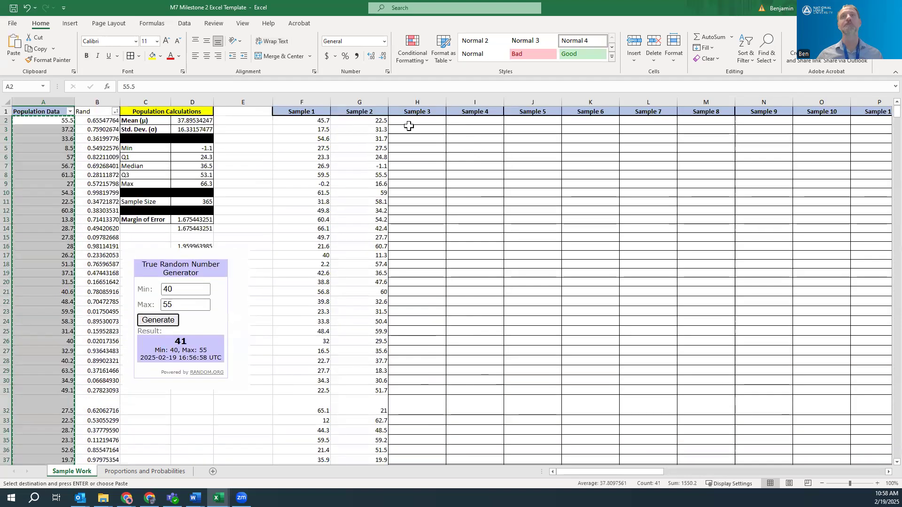
left_click(414, 121)
key("ctrl+v")
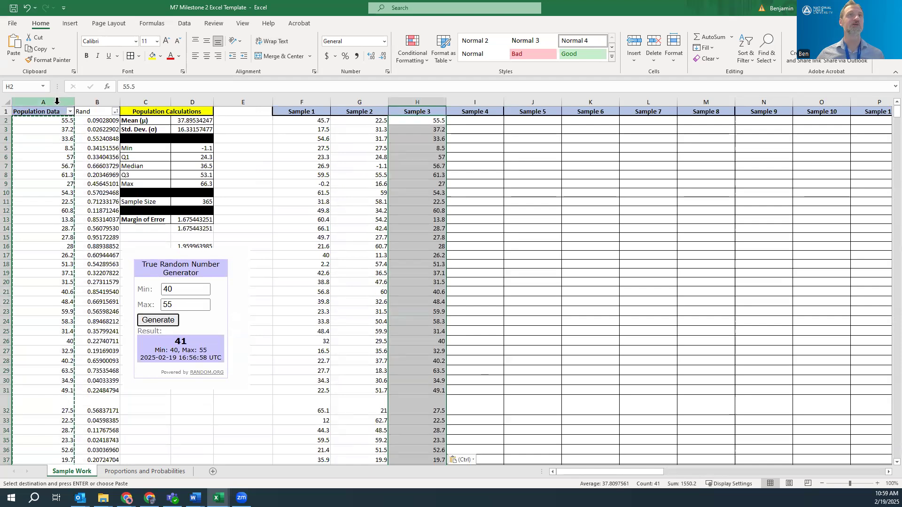
left_click_drag(66, 102, 91, 102)
left_click(115, 112)
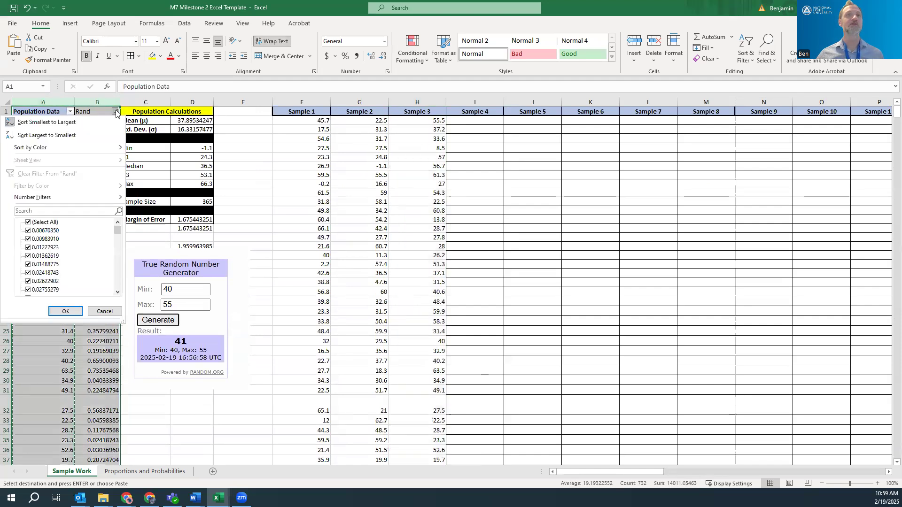
left_click(91, 101)
left_click(87, 146)
left_click(65, 145)
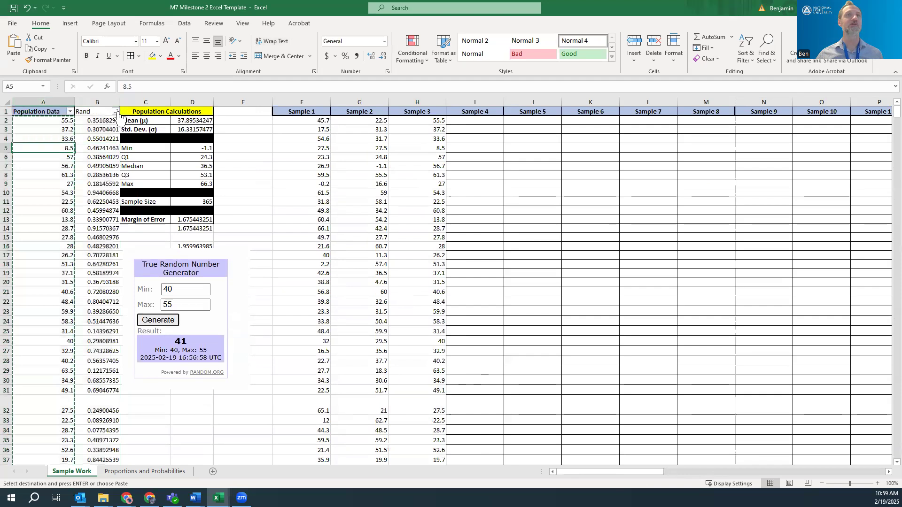
Sort the population data again by Rand, smallest to largest, and copy A2:A42 into the Sample 4 column starting at I2
left_click(115, 111)
left_click(61, 122)
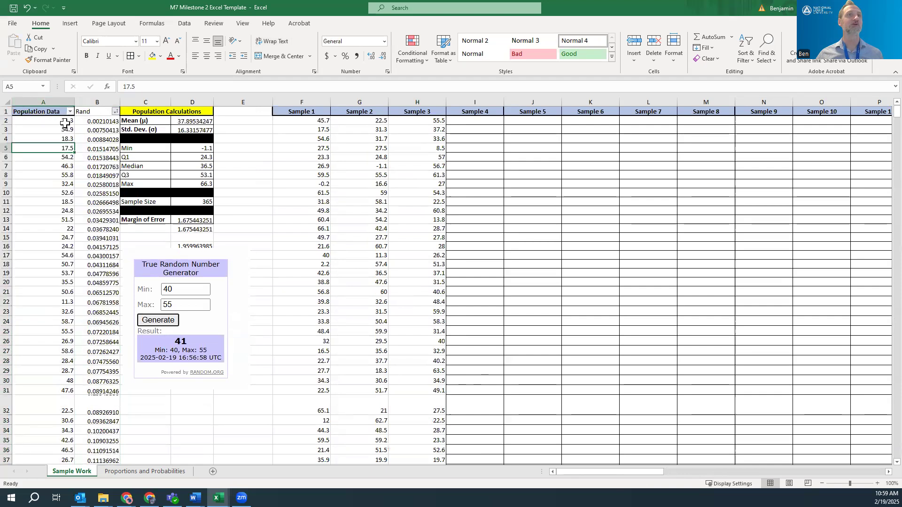
left_click_drag(49, 121, 36, 230)
scroll(550, 120, "up", 5)
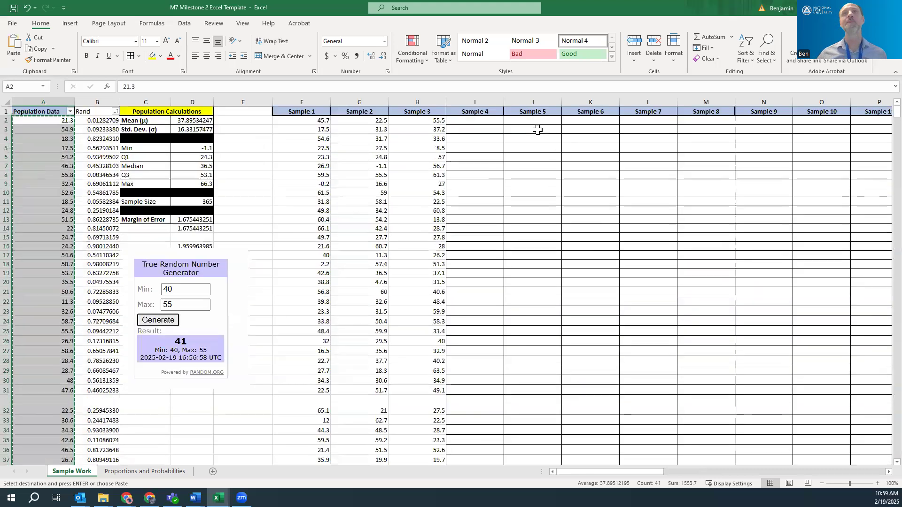
left_click(486, 122)
key("ctrl+v")
Calculate the Sample 1 mean estimate in F43 as the average of F2:F42 and fill the formula across to Sample 4
scroll(482, 230, "down", 6)
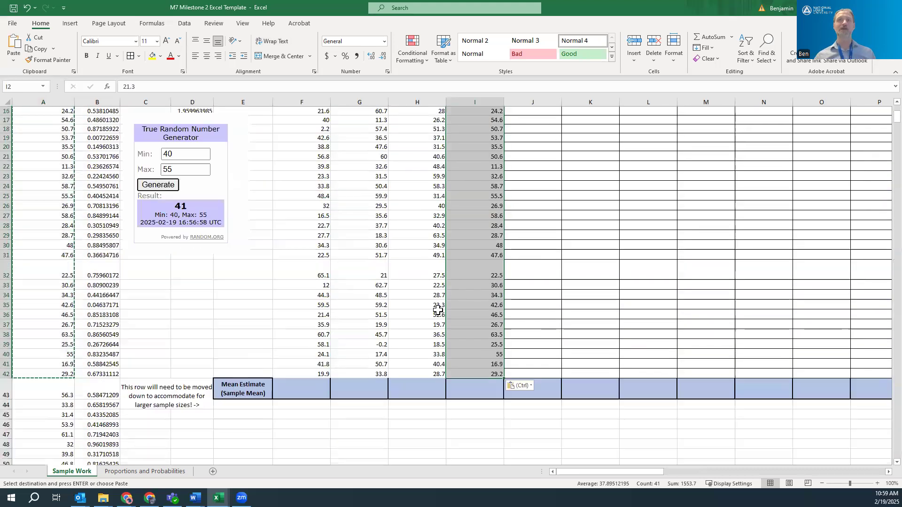
left_click(323, 364)
double_click(322, 364)
type("=average(")
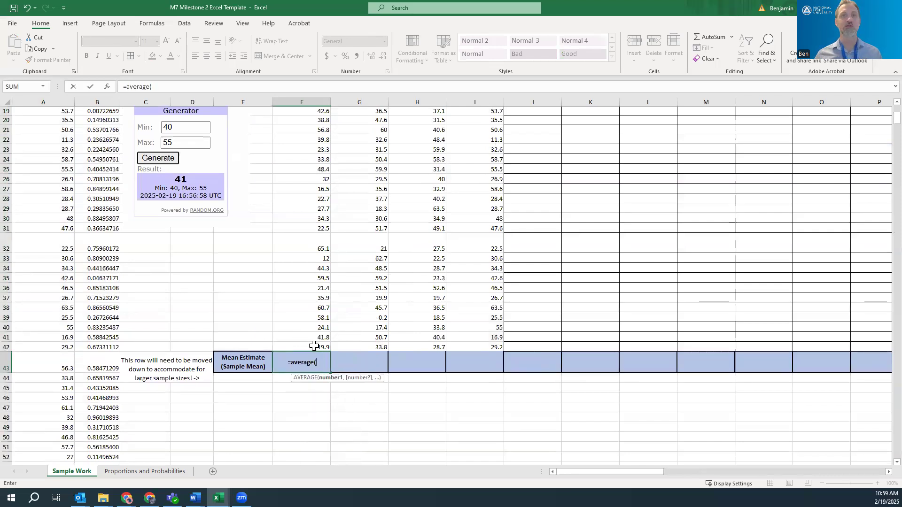
left_click_drag(314, 346, 304, 123)
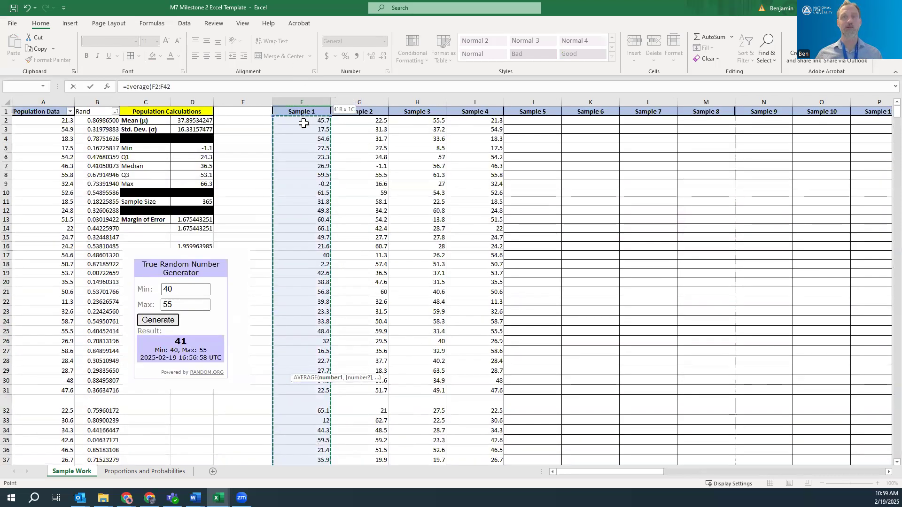
key("Return")
left_click(301, 442)
Center the values of Samples 1 to 4 in F2:I42 and add borders around the cells
left_click_drag(329, 451, 305, 118)
left_click(207, 56)
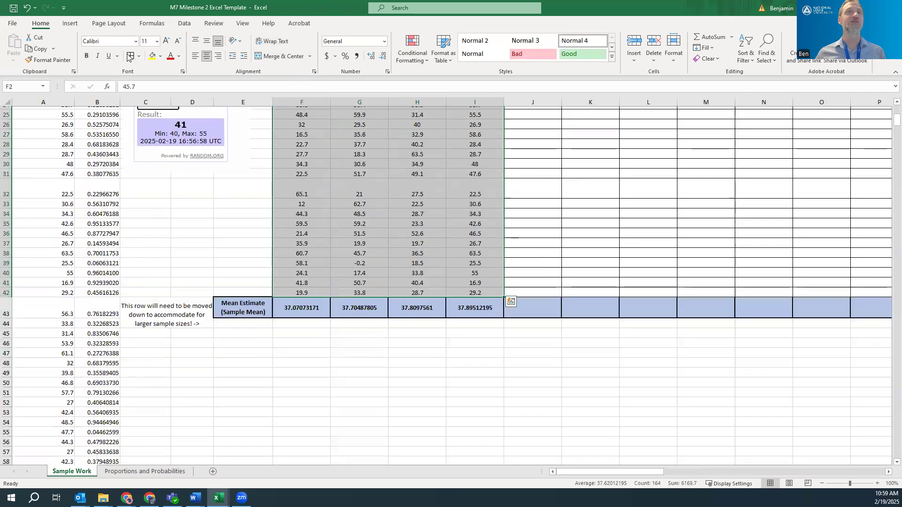
scroll(338, 188, "up", 8)
left_click(489, 243)
Review the values of Samples 1 to 4 and their mean estimates in row 43 against the population mean
scroll(520, 303, "down", 7)
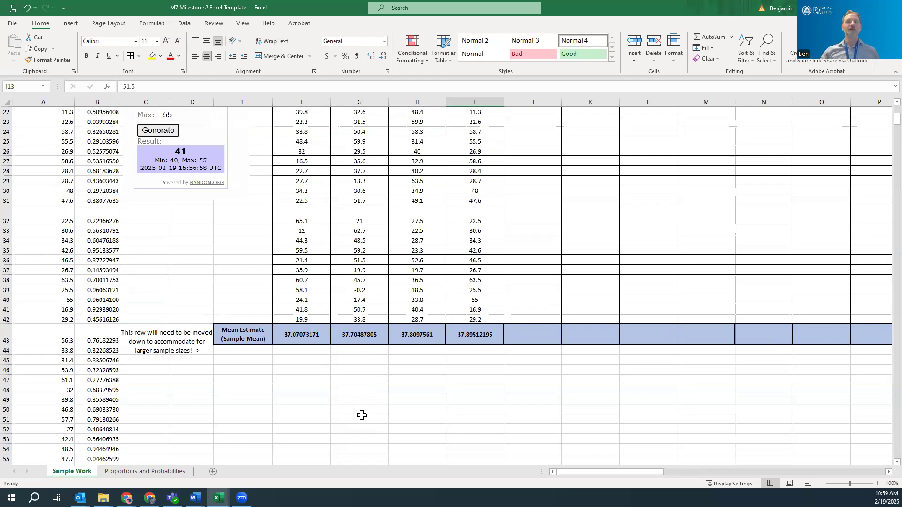
scroll(360, 388, "up", 7)
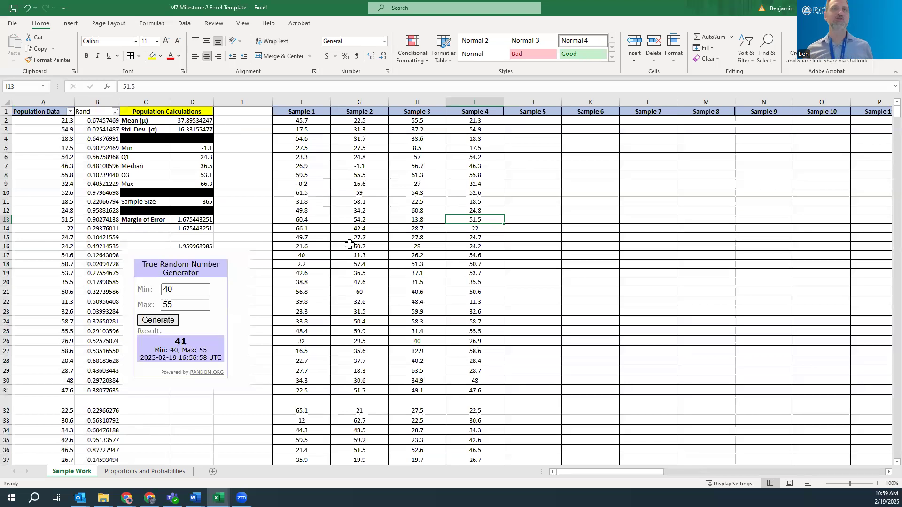
scroll(353, 241, "down", 5)
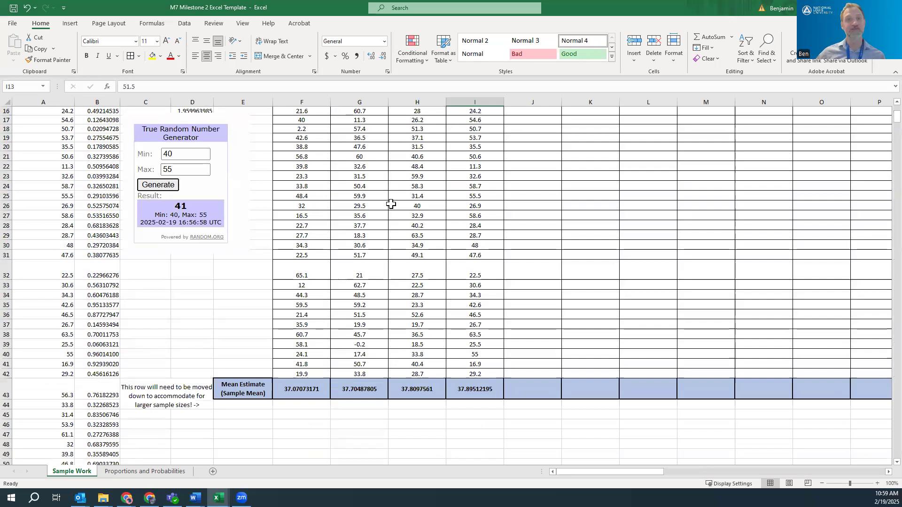
scroll(468, 300, "up", 5)
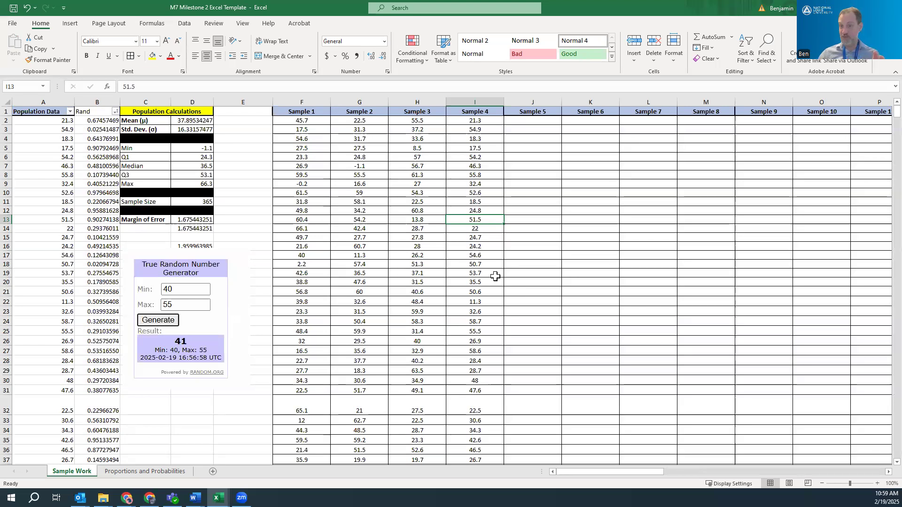
scroll(502, 266, "down", 4)
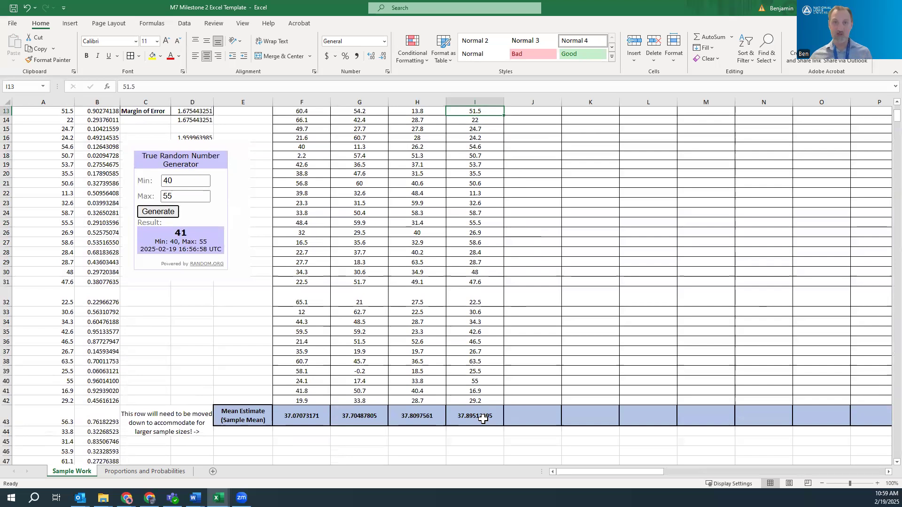
scroll(481, 354, "up", 4)
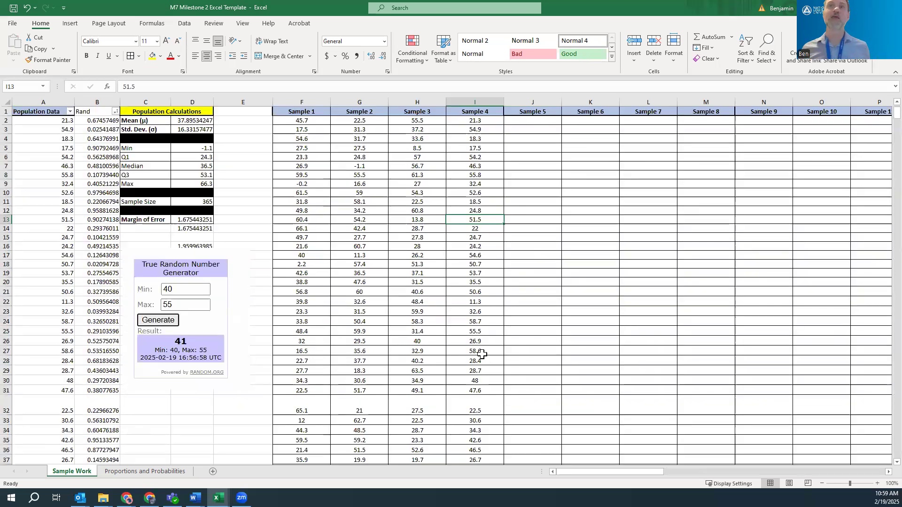
scroll(518, 306, "down", 3)
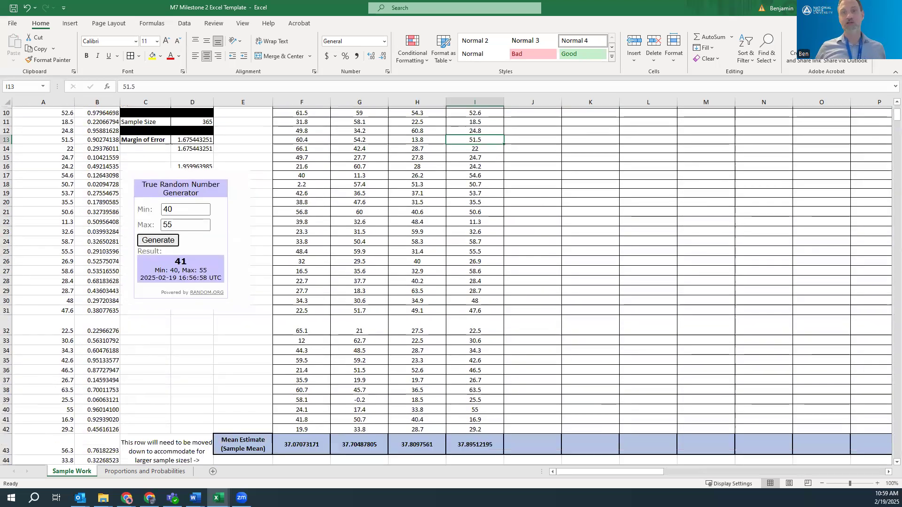
Format the Population Mean values in AC8:AC27 to show two decimal places
left_click_drag(643, 474, 769, 472)
scroll(479, 410, "up", 3)
left_click_drag(145, 176, 148, 350)
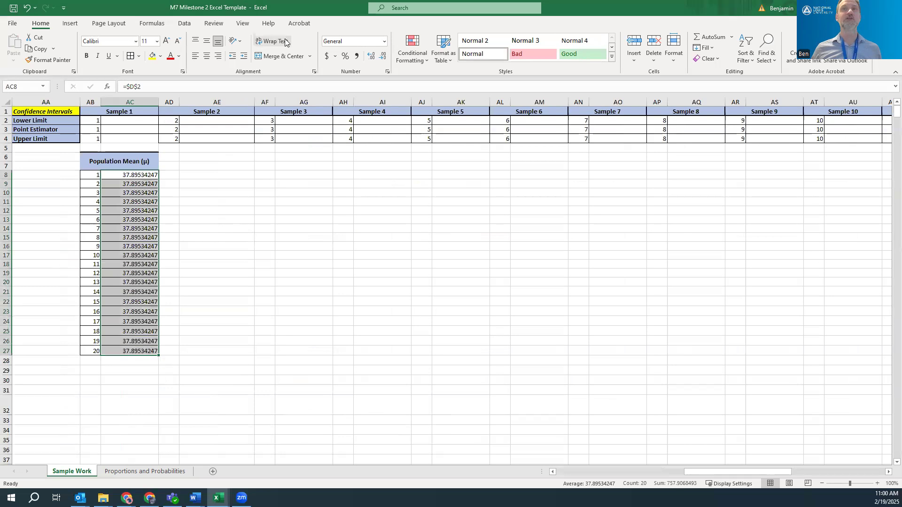
left_click(383, 55)
left_click(383, 56)
left_click(382, 55)
left_click(382, 56)
left_click(383, 56)
left_click(383, 56)
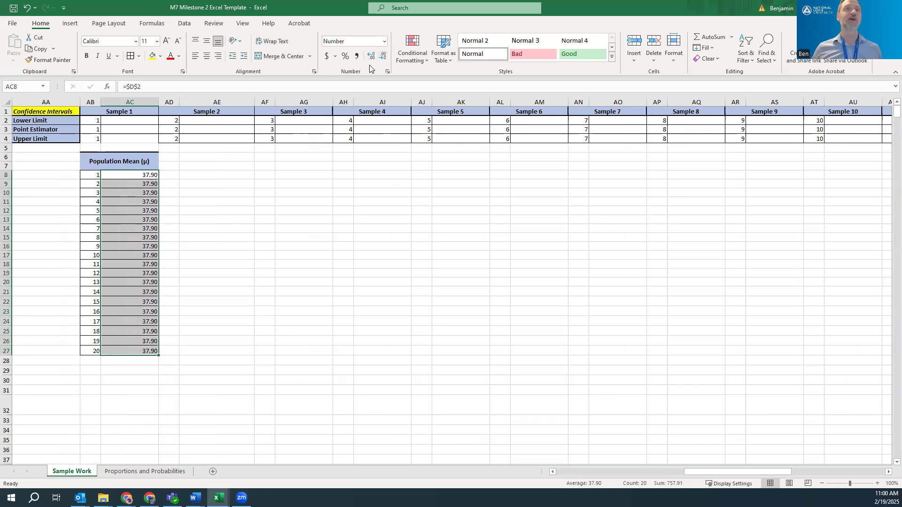
Rename the Point Estimator label in AA3 of the Confidence Intervals table to "Mean Estimate"
left_click(123, 131)
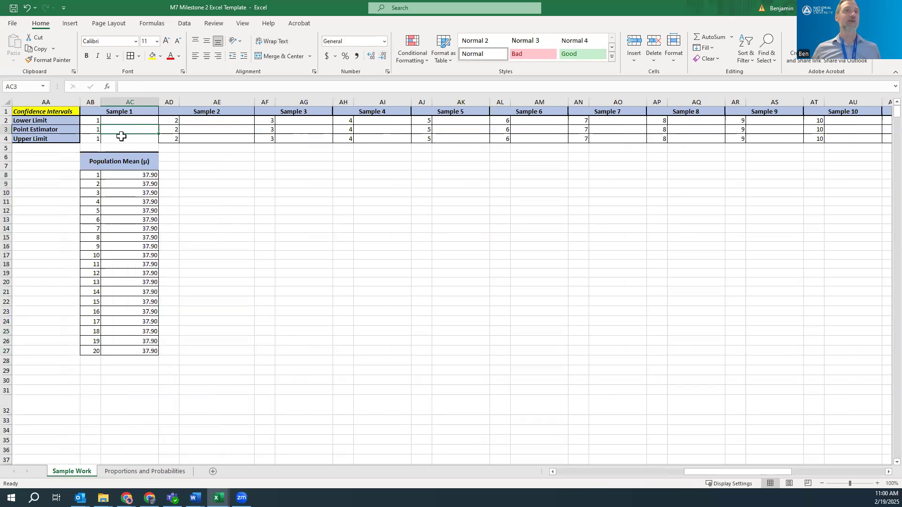
left_click(58, 131)
type("MEan")
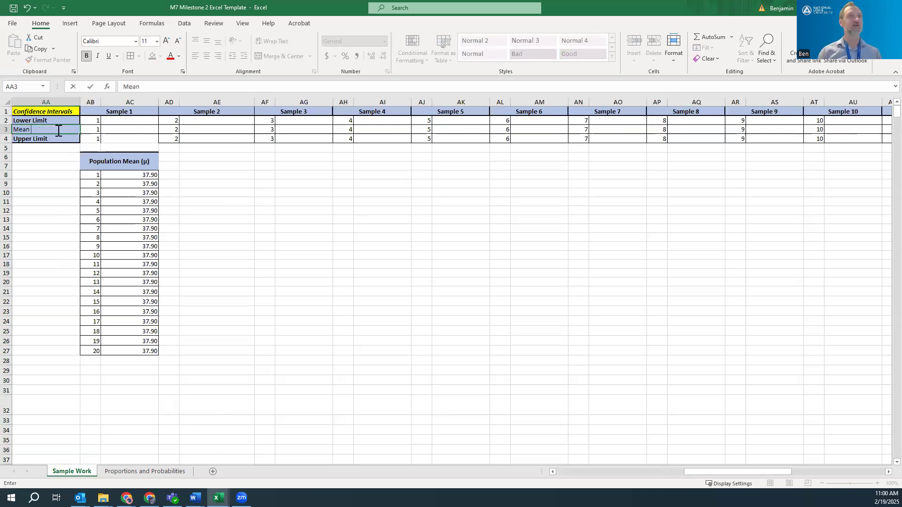
type(" Estimate")
key("Return")
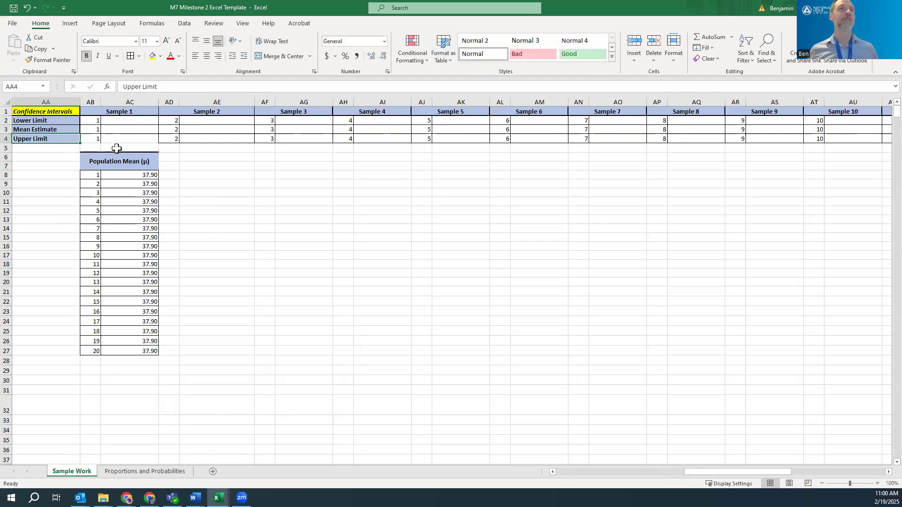
Link the Sample 1 mean estimate in AC3 to the sample mean in F43
left_click(132, 130)
type("=")
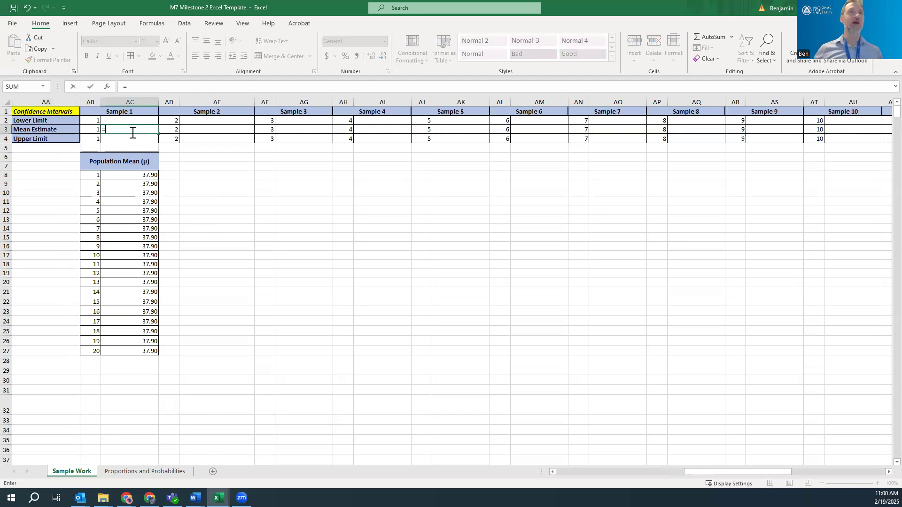
left_click_drag(697, 473, 542, 475)
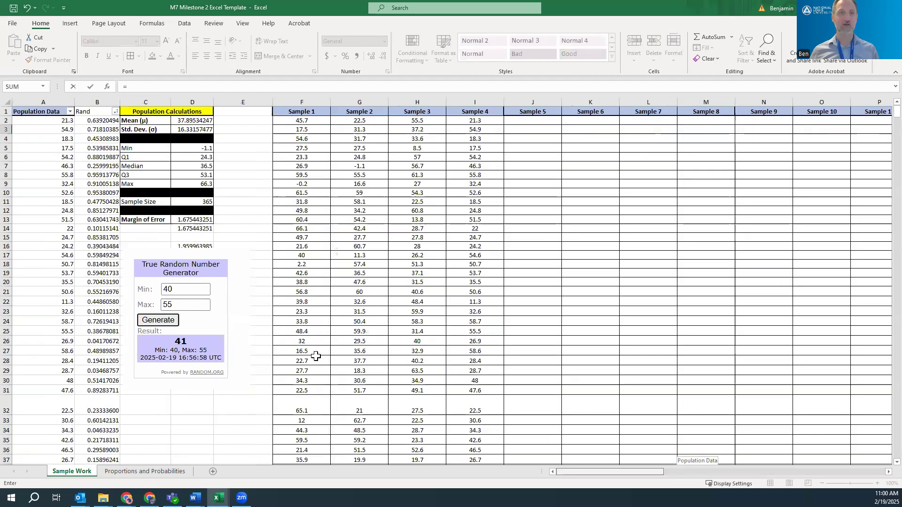
scroll(322, 373, "down", 4)
left_click(303, 417)
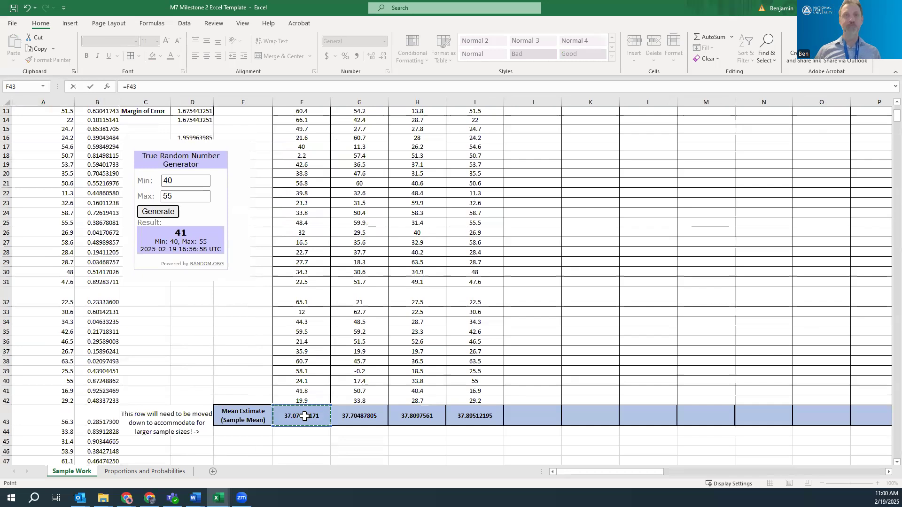
key("Return")
Calculate the Sample 1 lower limit in AC2 by subtracting the margin of error from the mean estimate, =AC3-D13
scroll(879, 242, "up", 1)
left_click(868, 121)
type("=")
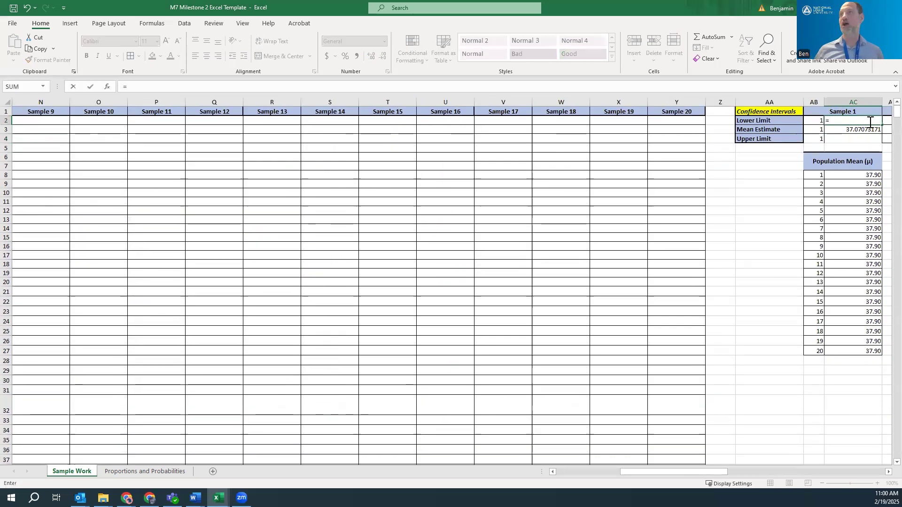
left_click(857, 133)
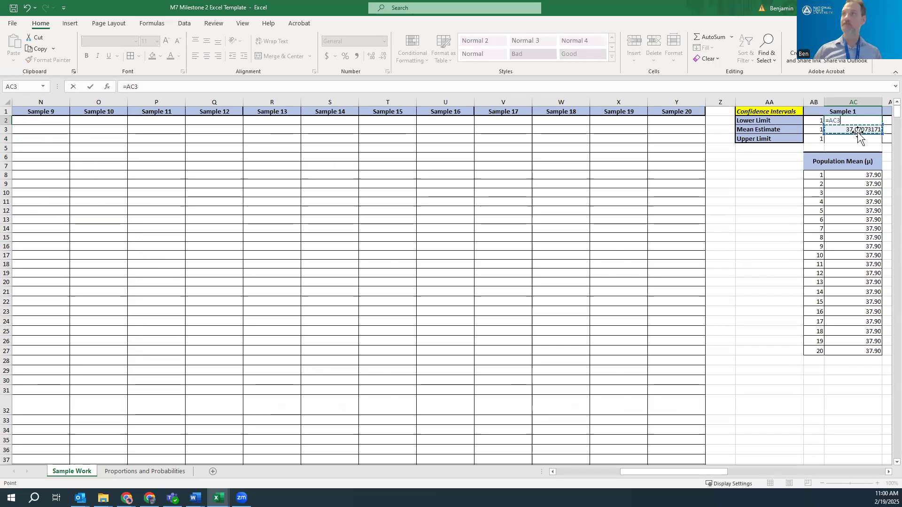
type("-")
left_click_drag(670, 475, 607, 475)
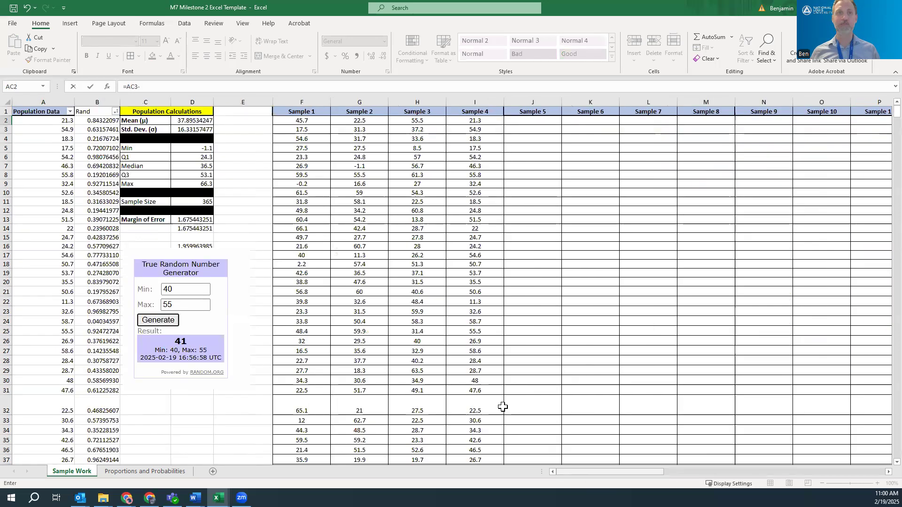
left_click(186, 220)
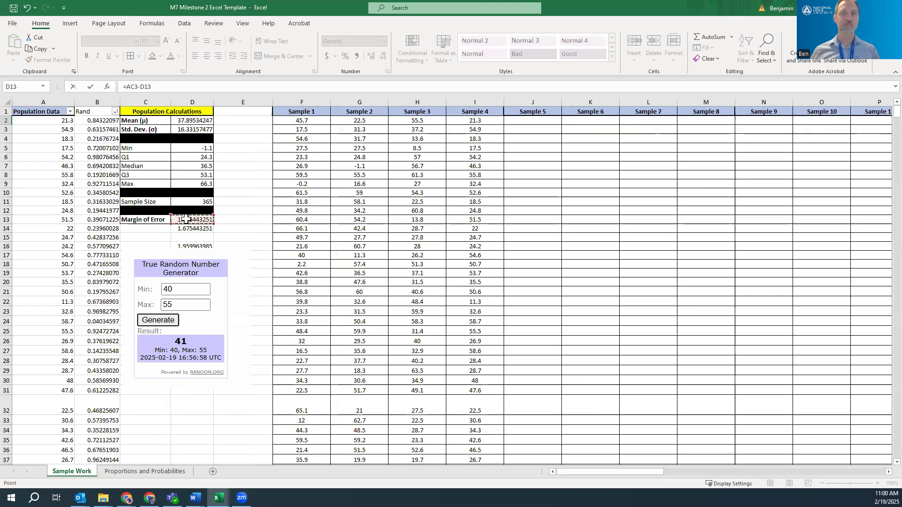
key("Return")
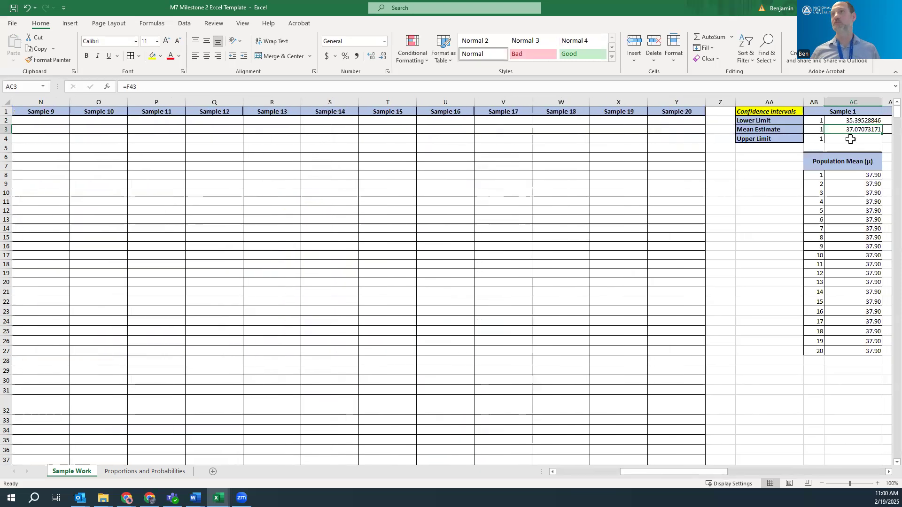
Calculate the Sample 1 upper limit in AC4 by adding the margin of error in D13 to the mean estimate in AC3
left_click(847, 139)
type("=")
left_click(856, 131)
type("+")
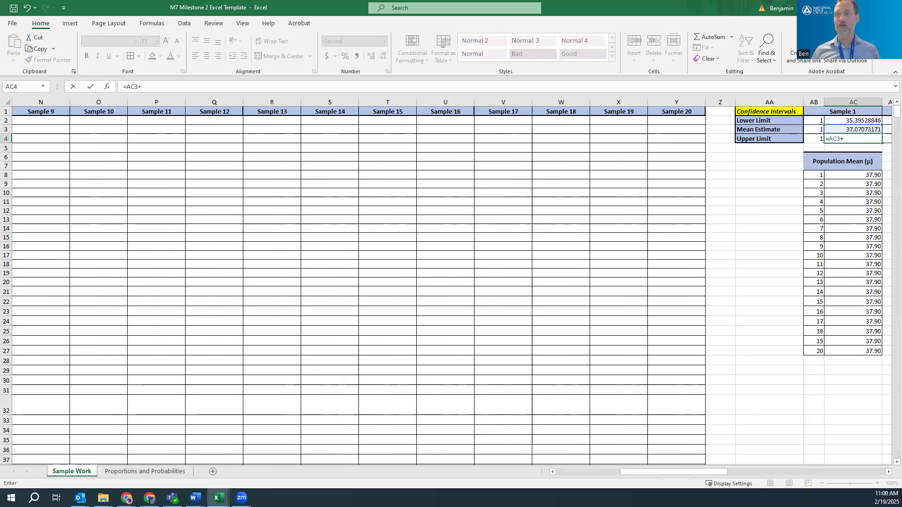
left_click_drag(718, 475, 654, 473)
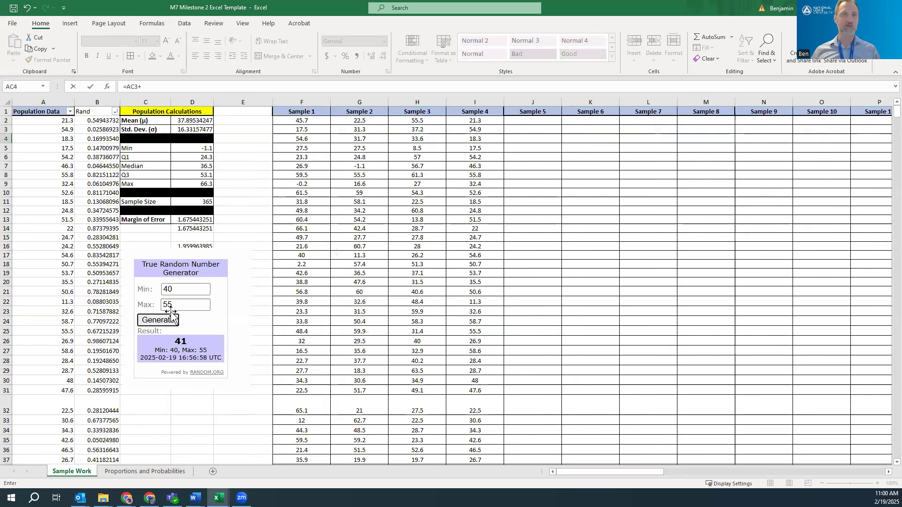
left_click(183, 220)
key("Return")
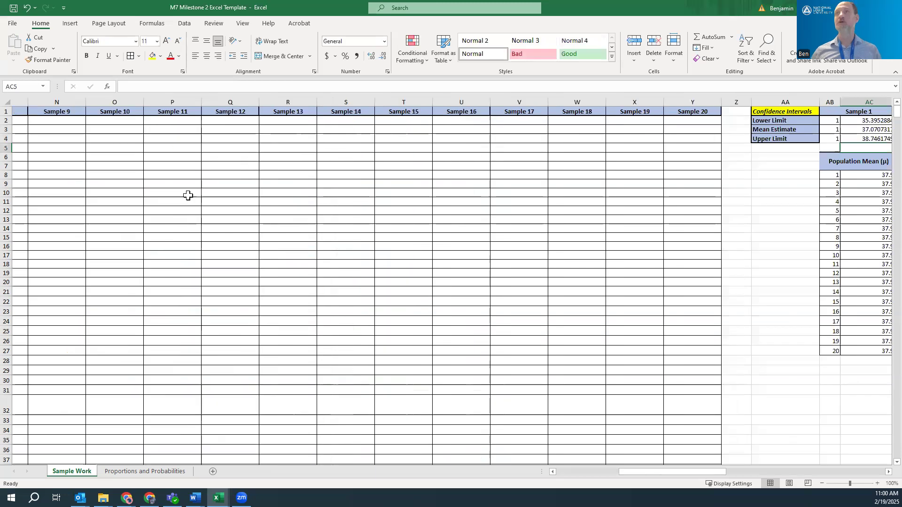
Try to copy the Sample 1 mean estimate formula from AC3 into AE3 for Sample 2, and clear the pasted formula
left_click_drag(709, 473, 753, 470)
left_click(342, 120)
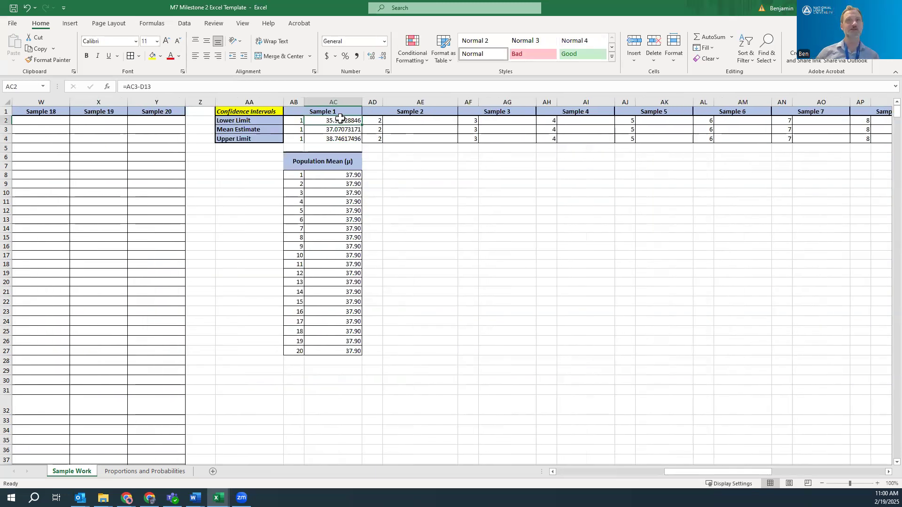
left_click(330, 140)
left_click(335, 130)
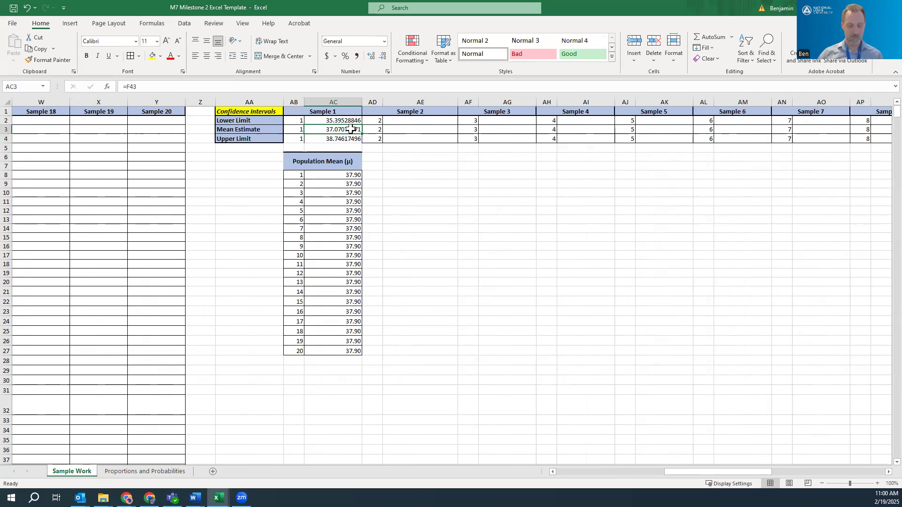
key("ctrl+c")
left_click(418, 129)
key("ctrl+v")
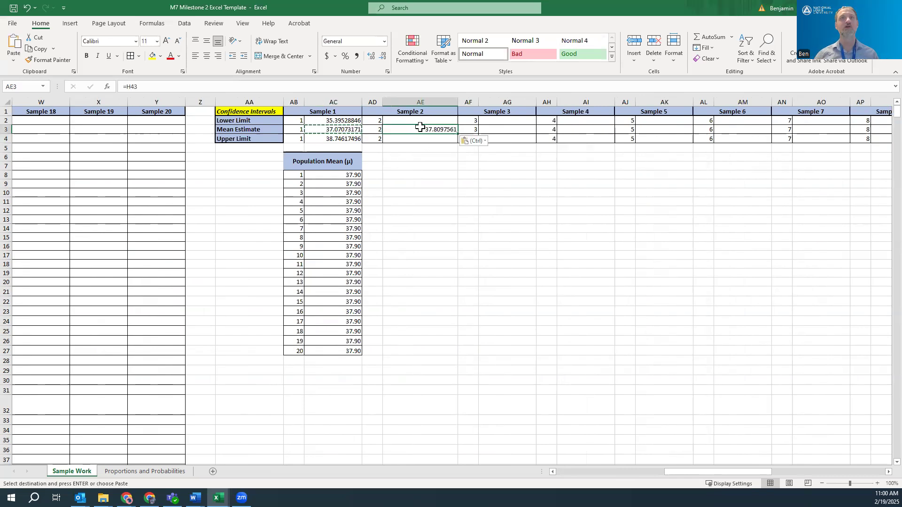
left_click(372, 100)
left_click(415, 129)
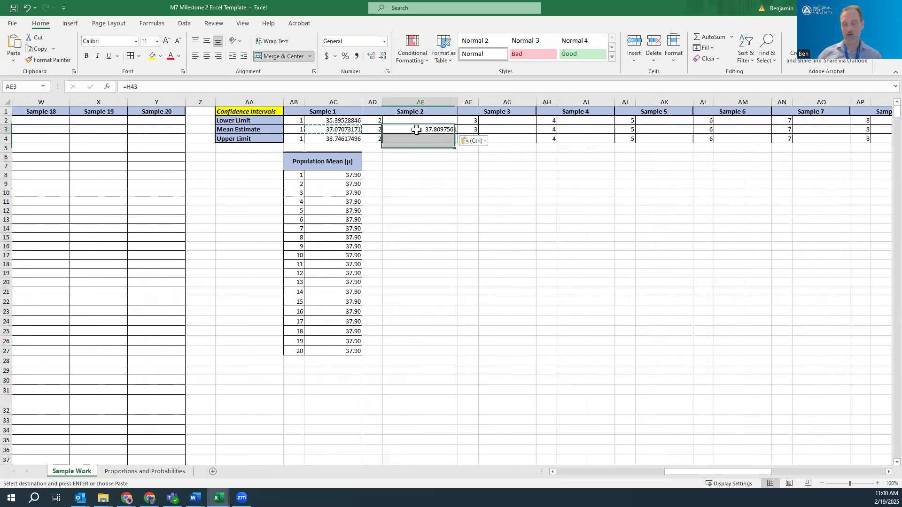
key("Delete")
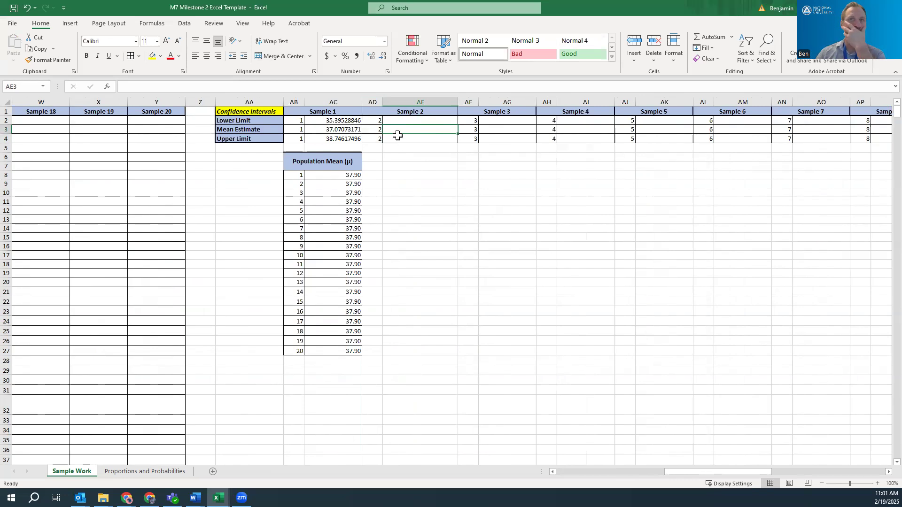
Link the Sample 2 mean estimate in AE3 to its sample mean with the formula =G43
left_click(326, 130)
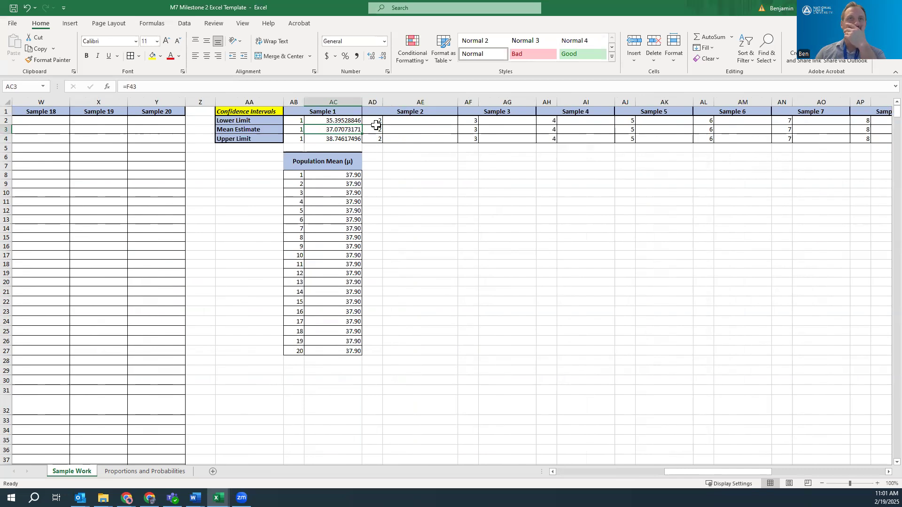
left_click(402, 129)
type("=G43")
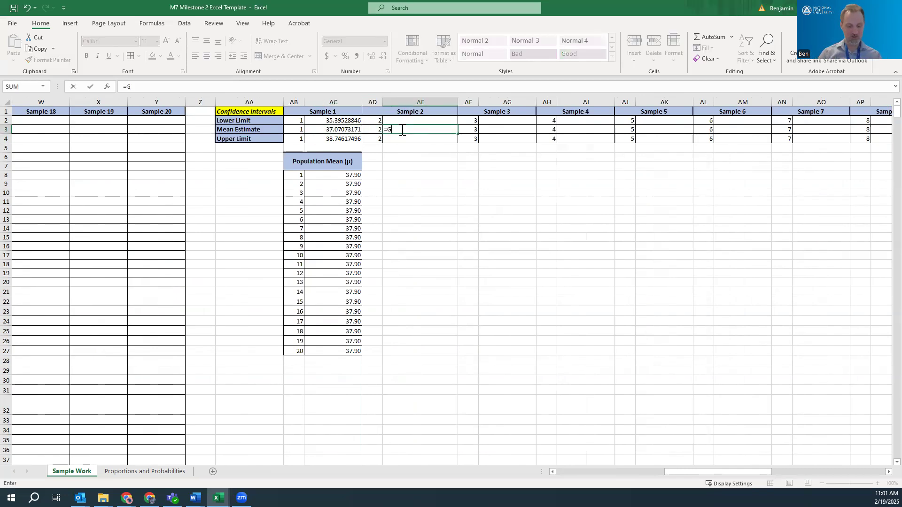
key("Return")
left_click(401, 129)
left_click(340, 122)
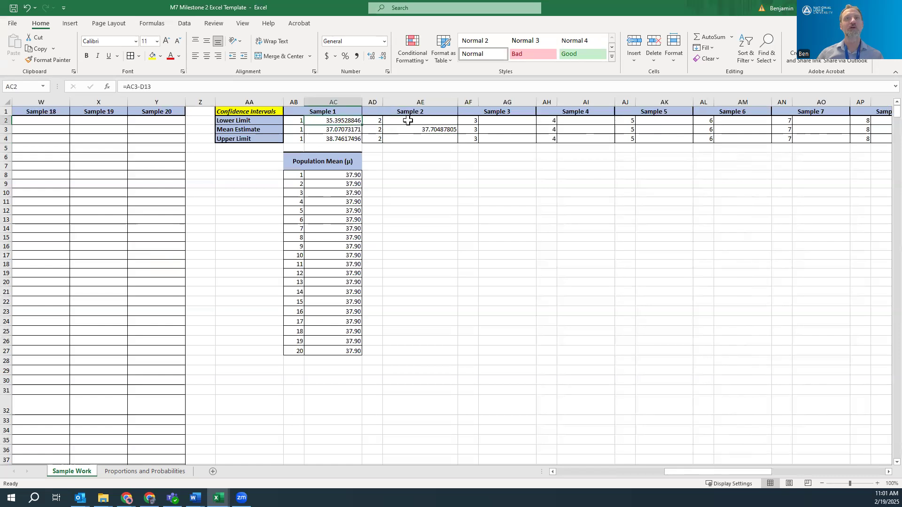
Fix the row of the margin of error reference as D$13 in the Sample 1 lower and upper limit formulas, AC2 and AC4
left_click(145, 87)
key("F4")
key("Return")
left_click(339, 139)
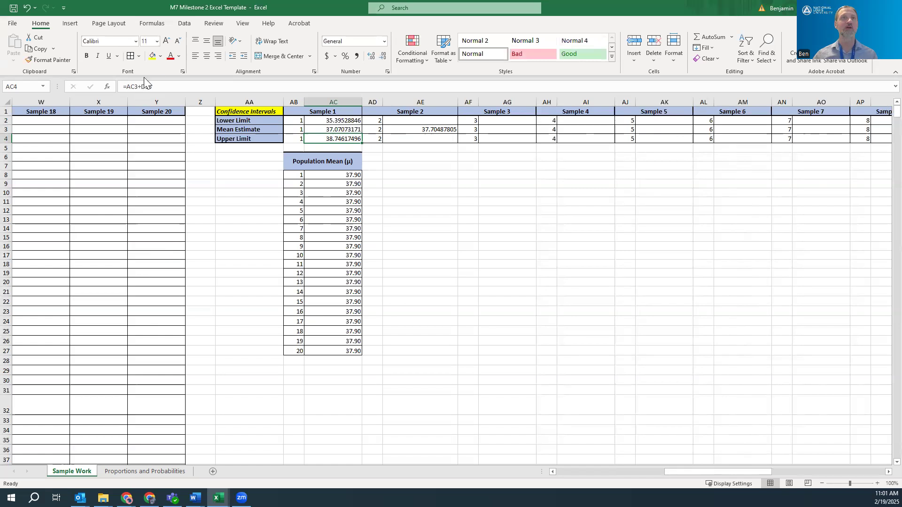
left_click(145, 86)
type("$")
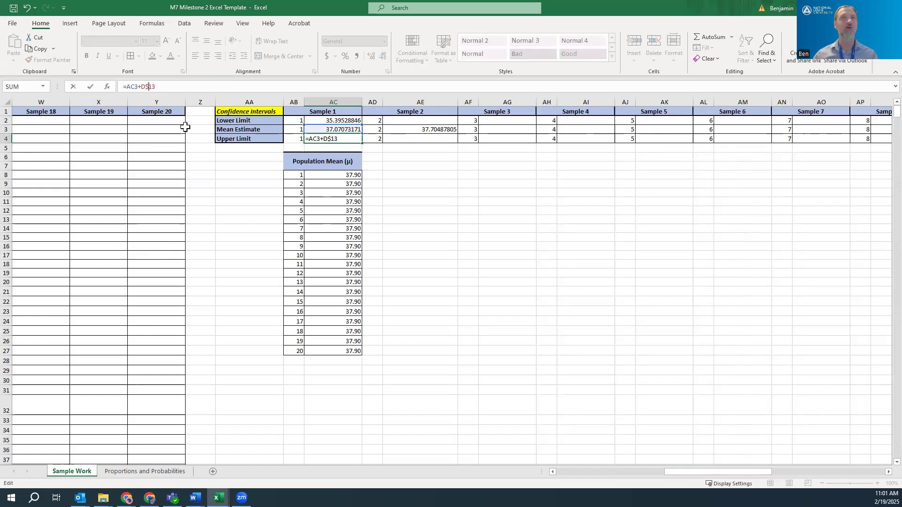
key("Return")
Copy the Sample 1 upper limit formula from AC4 into AE4, AG4 and AI4 for Samples 2 to 4
left_click(356, 138)
key("ctrl+c")
left_click(413, 138)
key("ctrl+v")
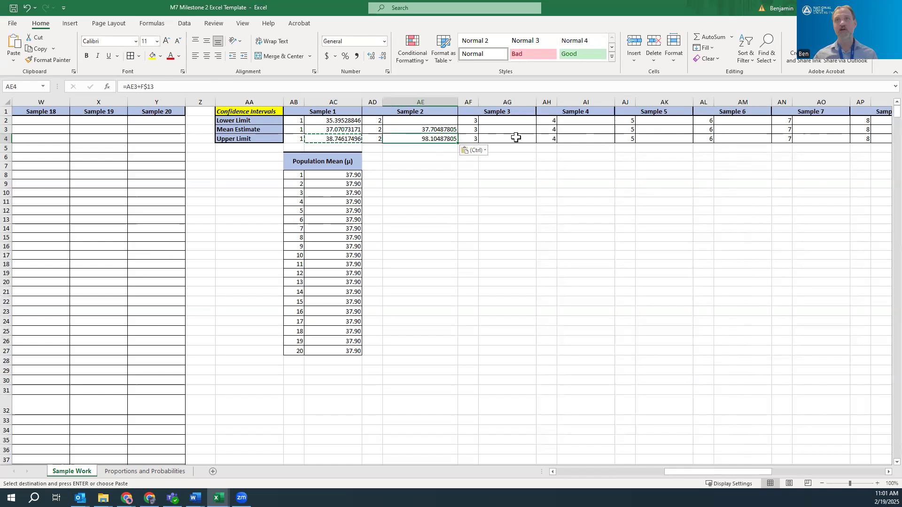
left_click(517, 138)
key("ctrl+v")
left_click(599, 138)
key("ctrl+v")
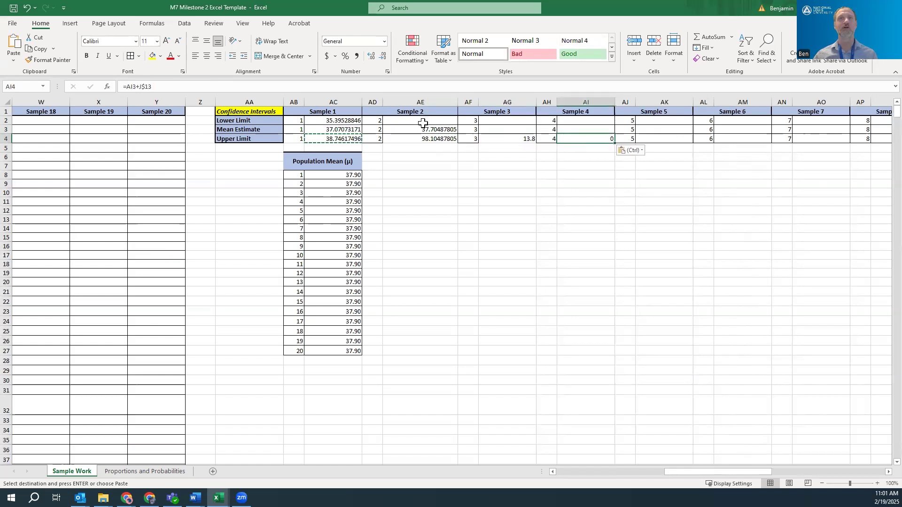
Compare the cell references in the pasted upper limit formulas in AE4 and AG4 with the original in AC4
double_click(403, 138)
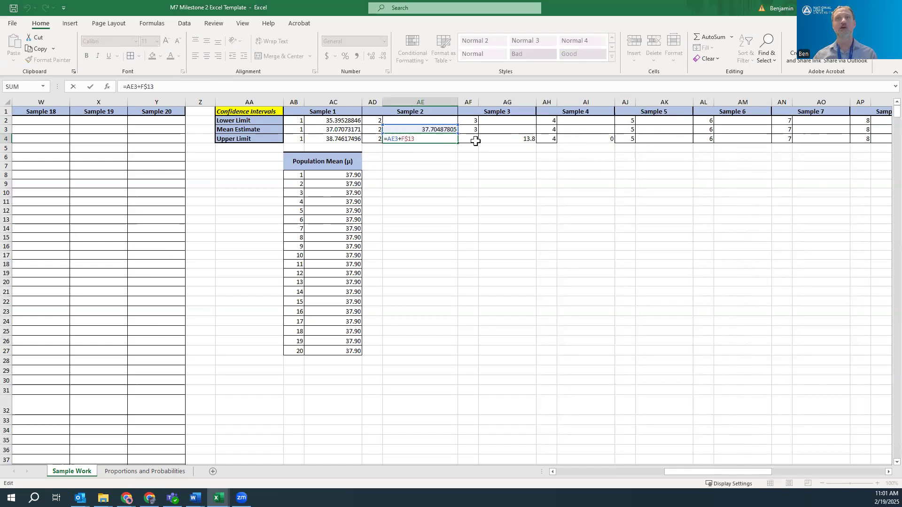
left_click(499, 138)
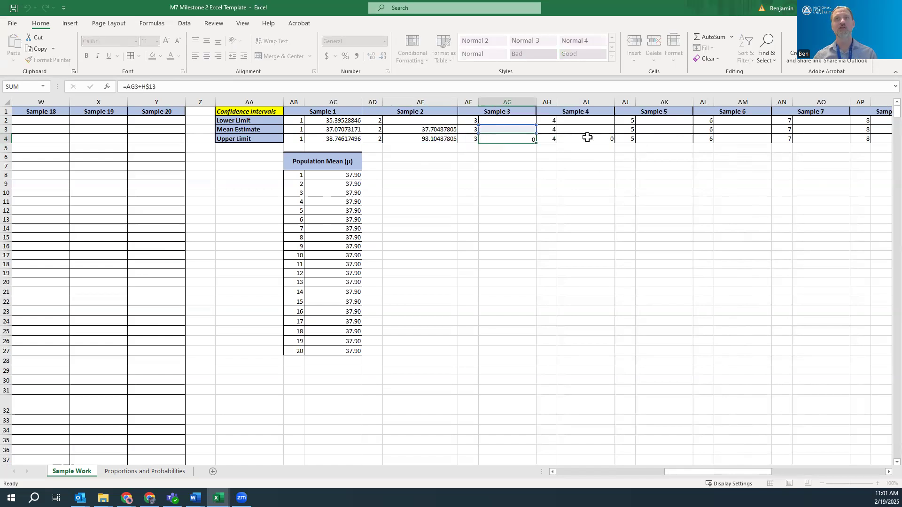
key("Return")
double_click(517, 139)
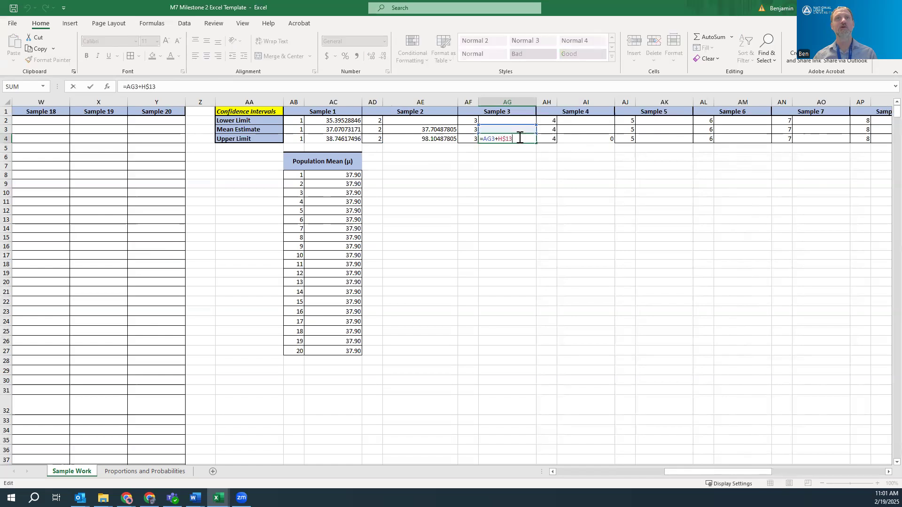
left_click(424, 137)
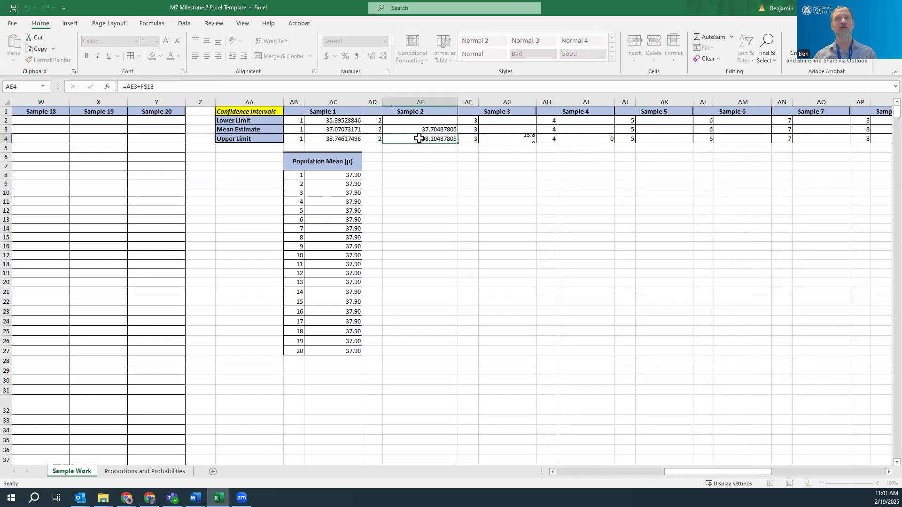
left_click(328, 139)
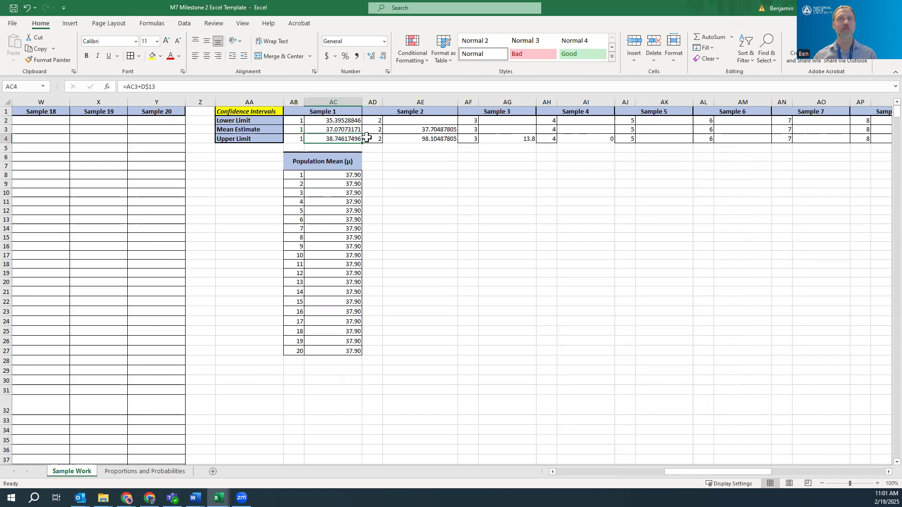
Correct the Sample 2 upper limit formula in AE4 to use a fully absolute margin of error reference, =AE3+$D$13
left_click(405, 140)
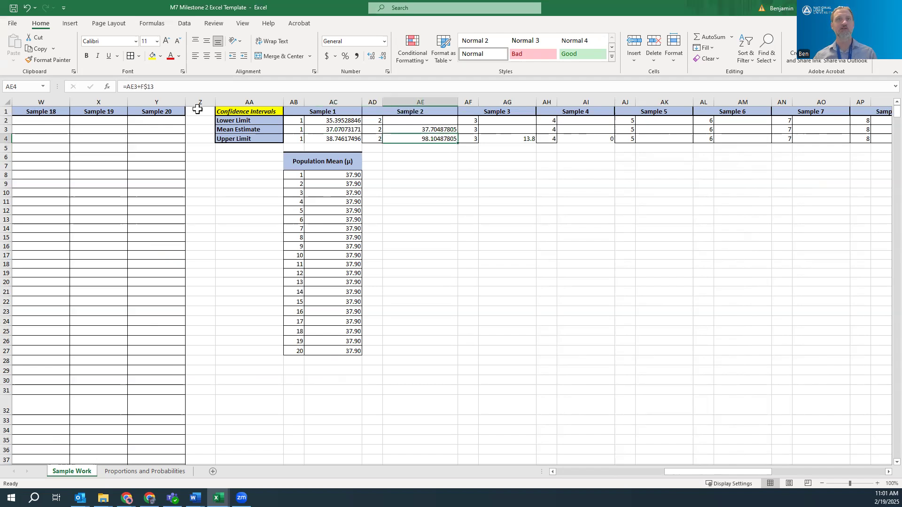
left_click(144, 87)
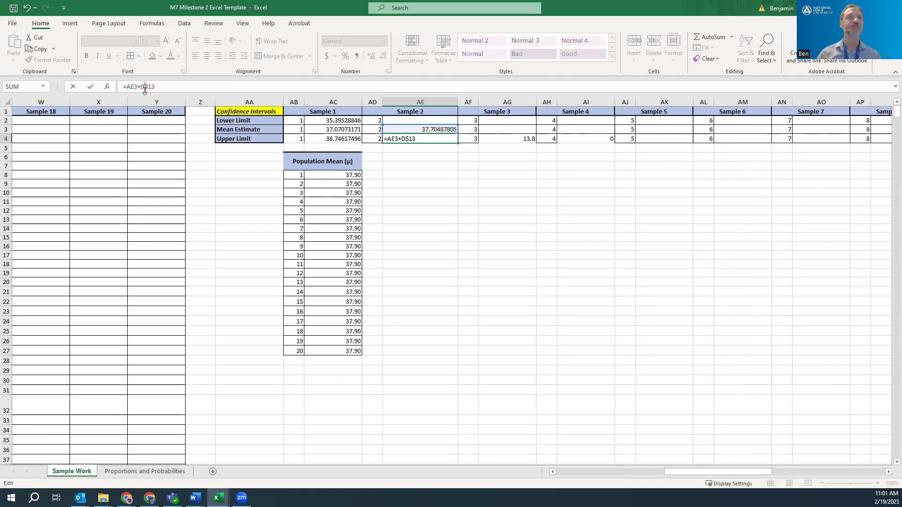
key("Return")
left_click(412, 136)
left_click(139, 86)
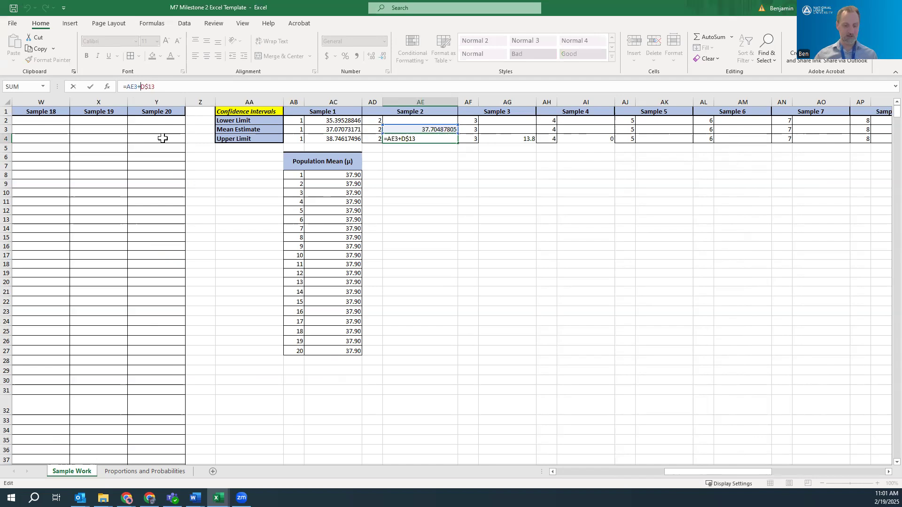
type("$")
key("ctrl+Return")
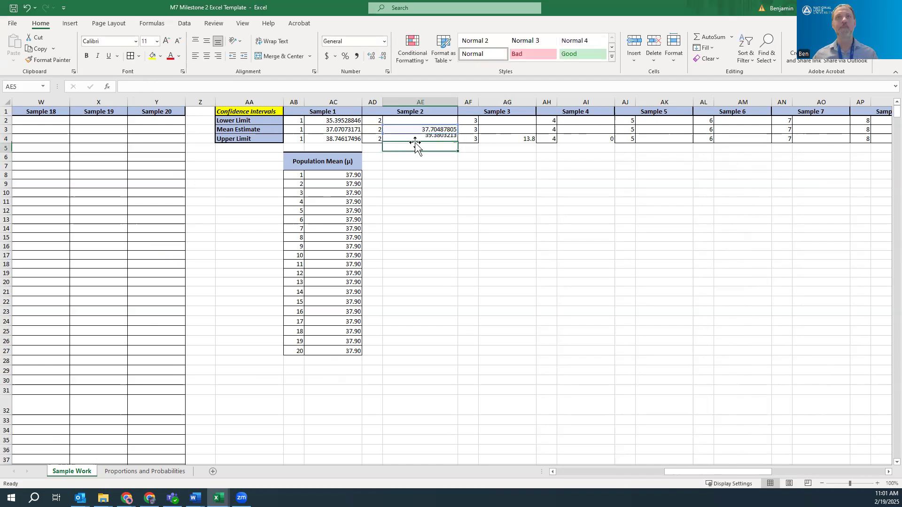
Copy the corrected Sample 2 upper limit formula from AE4 into AG4 and AI4 for Samples 3 and 4
key("ctrl+c")
left_click(516, 138)
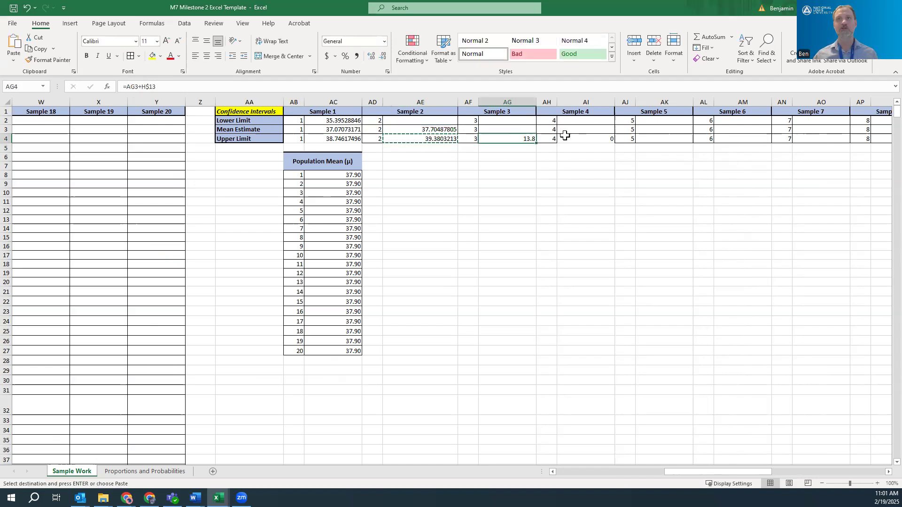
key("ctrl+v")
left_click(587, 138)
key("ctrl+v")
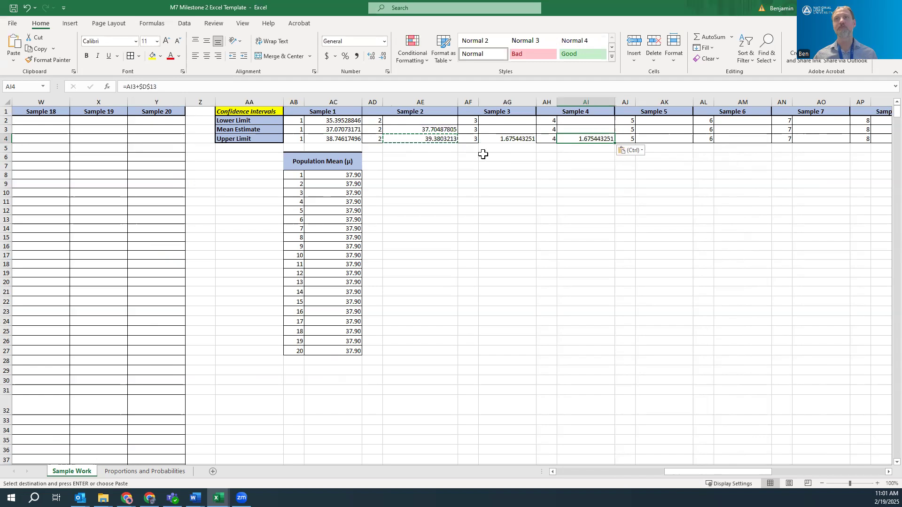
Make the margin of error reference in the Sample 1 lower limit fully absolute, so AC2 reads =AC3-$D$13
left_click(350, 120)
left_click(139, 87)
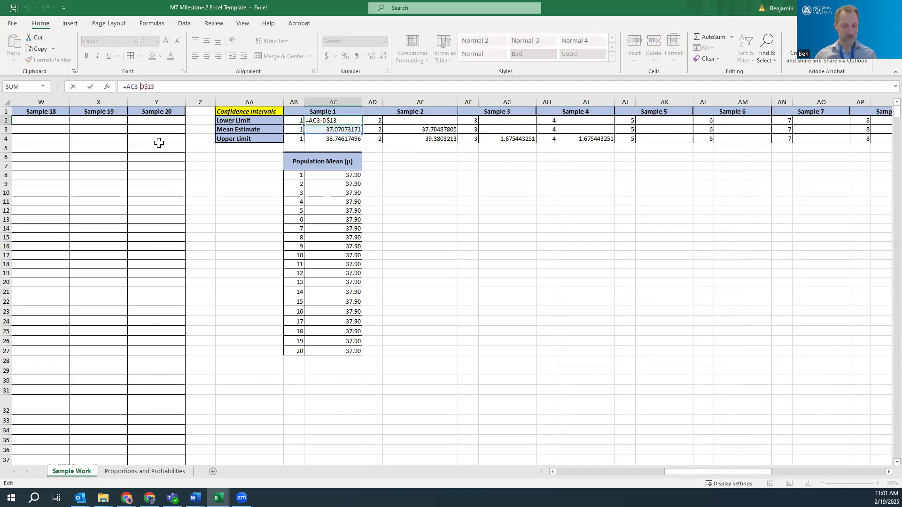
type("$")
key("Return")
Copy the Sample 1 lower limit formula from AC2 into AE2, AG2 and AI2 for Samples 2 to 4
left_click(357, 120)
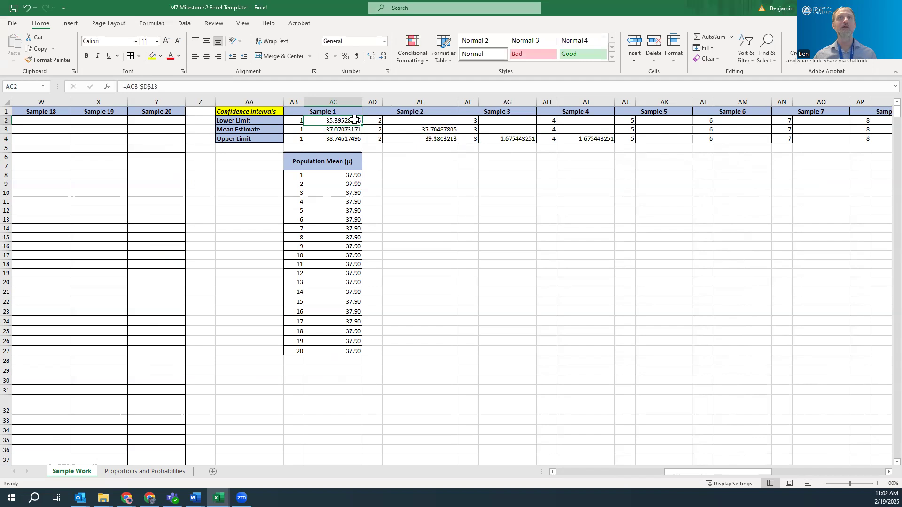
key("ctrl+c")
left_click(429, 120)
key("ctrl+v")
left_click(512, 120)
key("ctrl+v")
left_click(600, 120)
key("ctrl+v")
left_click(554, 192)
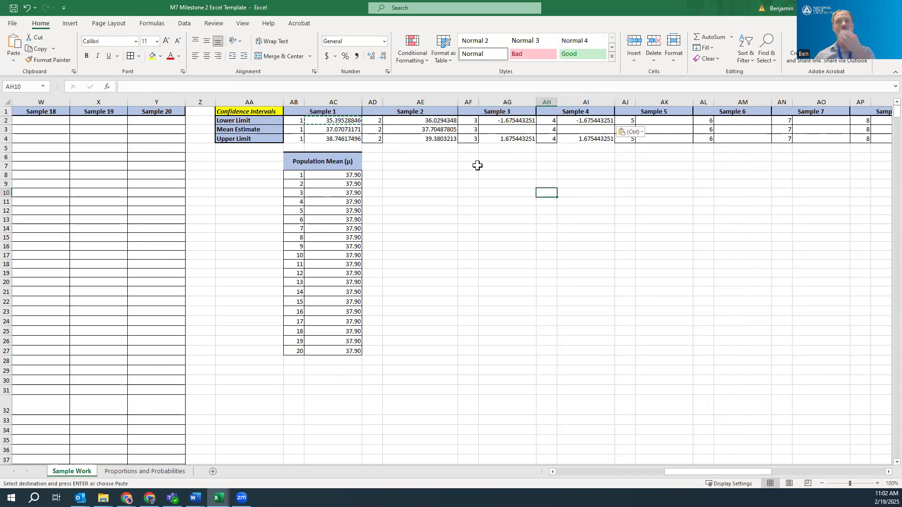
Link the Sample 3 mean estimate in AG3 to its sample mean with the formula =H43
left_click(444, 131)
left_click(496, 131)
type("=")
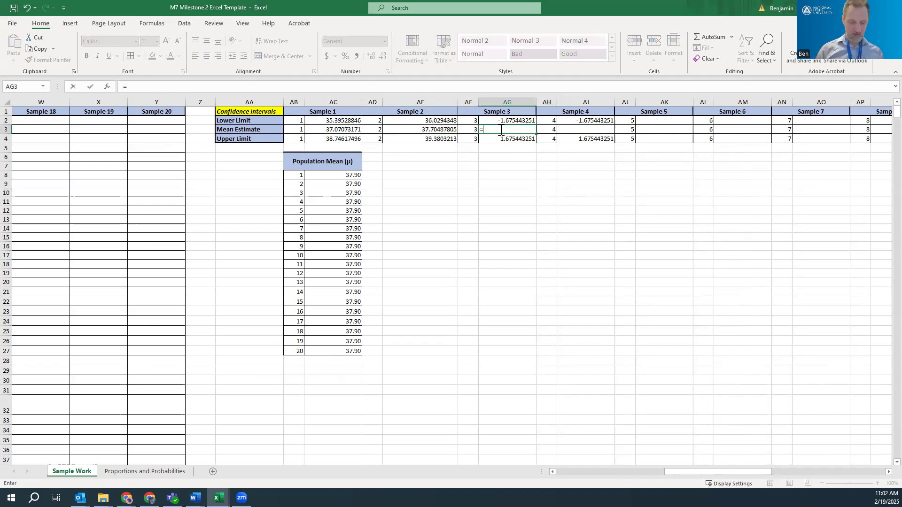
type("H43")
key("Return")
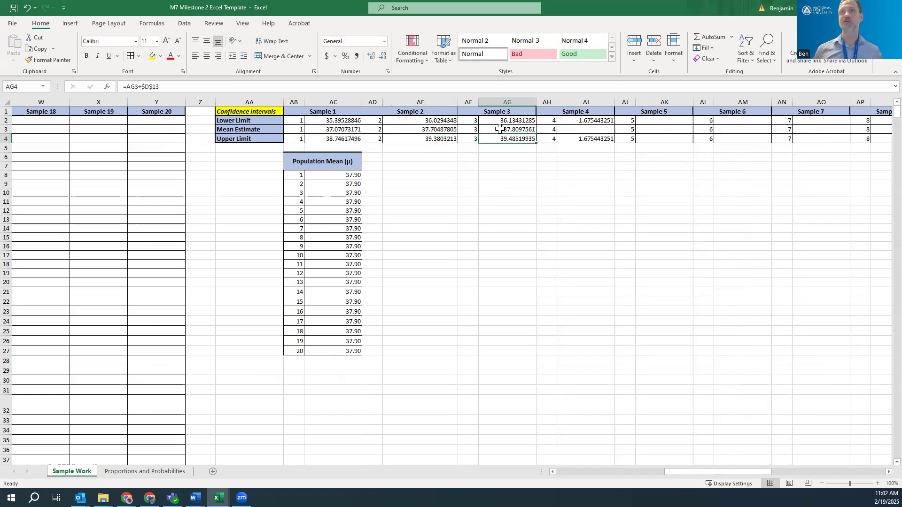
Link the Sample 4 mean estimate in AI3 to its sample mean with the formula =I43
key("Up")
key("Right")
key("Right")
type("=")
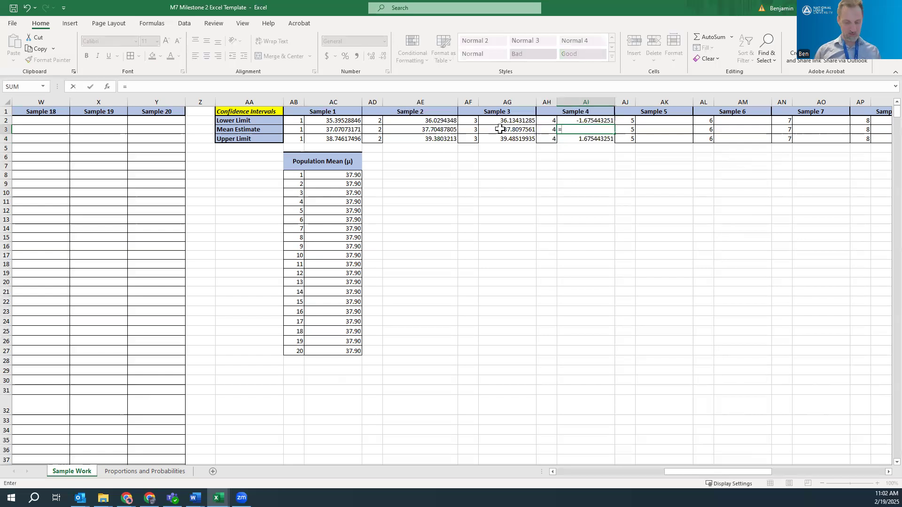
type("I43")
key("Return")
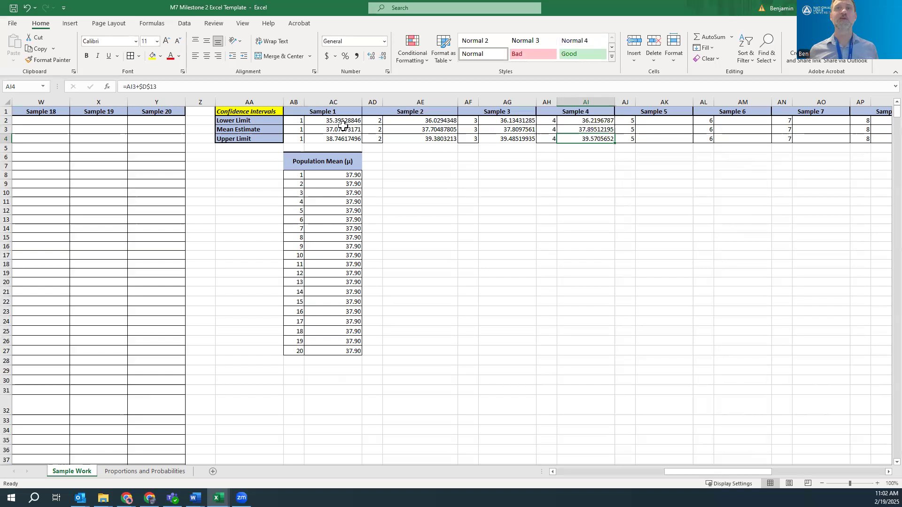
Format the lower limits, mean estimates and upper limits of Samples 1 to 4 to show one decimal place
left_click_drag(723, 471, 587, 473)
scroll(452, 411, "down", 4)
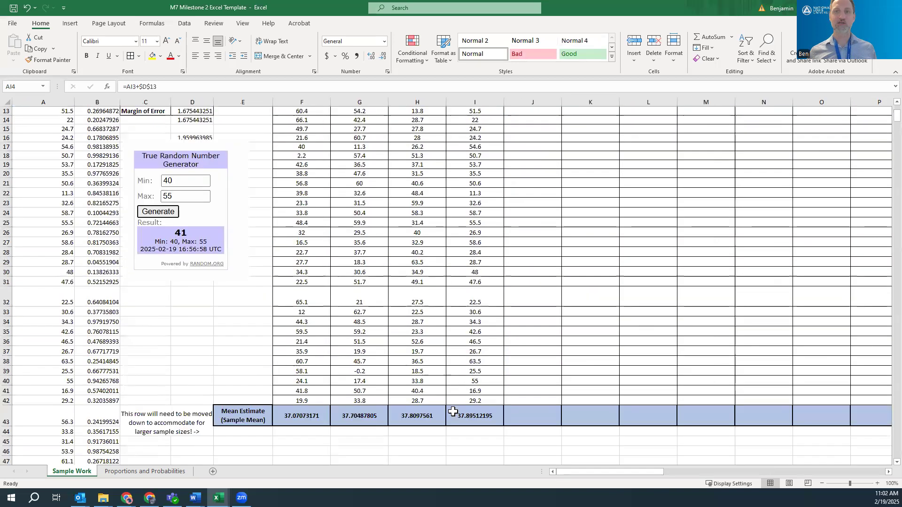
scroll(695, 407, "up", 4)
left_click_drag(650, 471, 745, 472)
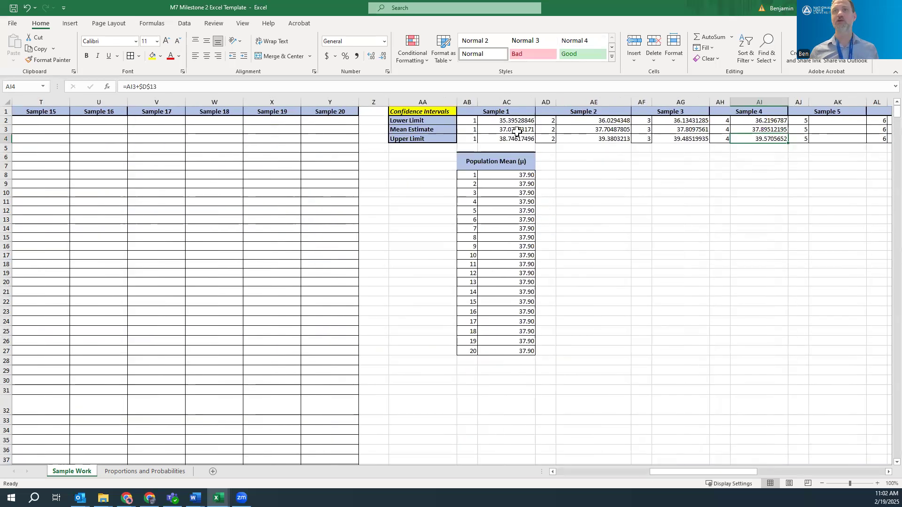
left_click_drag(512, 121, 517, 139)
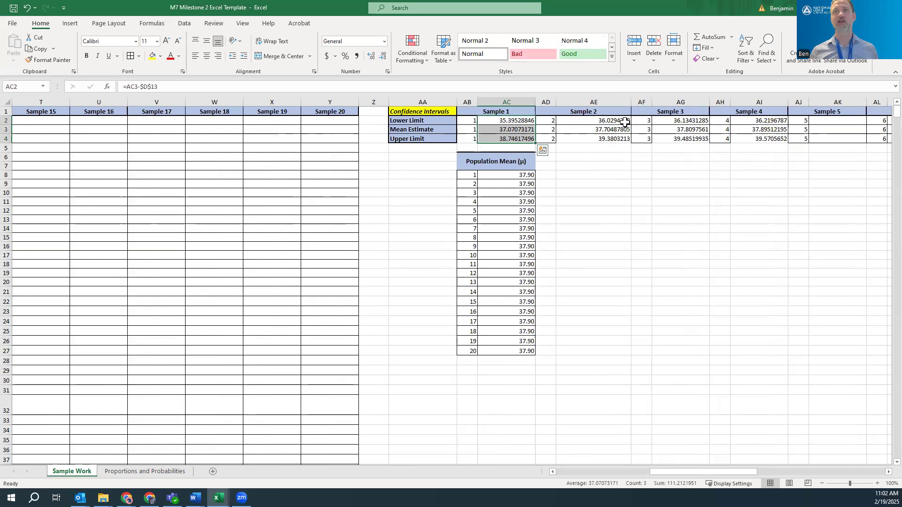
left_click_drag(625, 121, 626, 136)
left_click_drag(698, 121, 700, 137)
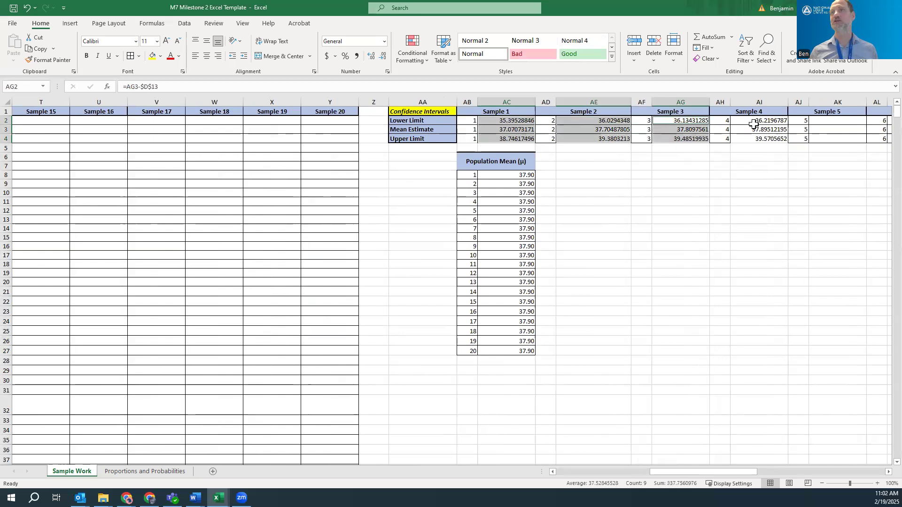
left_click_drag(753, 123, 753, 136)
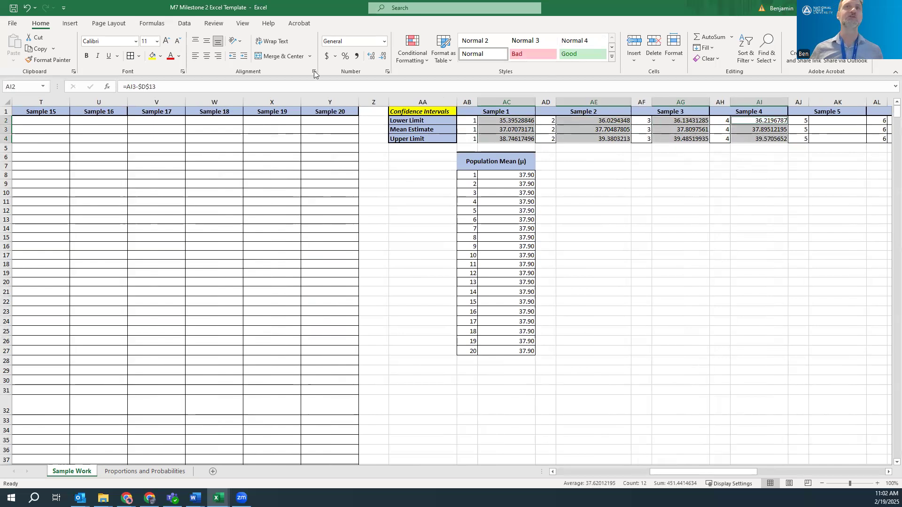
left_click(382, 57)
left_click(382, 56)
left_click(382, 57)
left_click(382, 56)
left_click(382, 57)
left_click(382, 57)
left_click(602, 208)
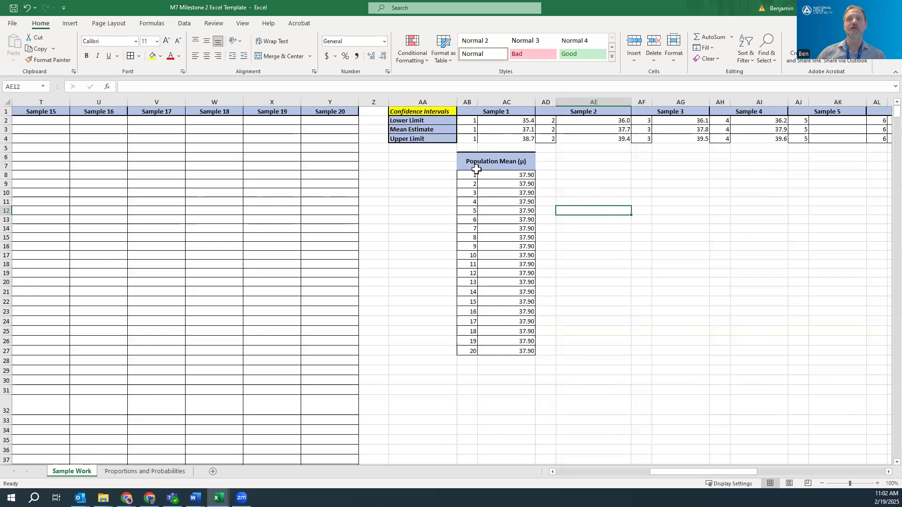
Insert the recommended scatter chart of the population mean data in AB8:AC27 and place it beside that table, below the confidence intervals
left_click_drag(469, 174, 514, 351)
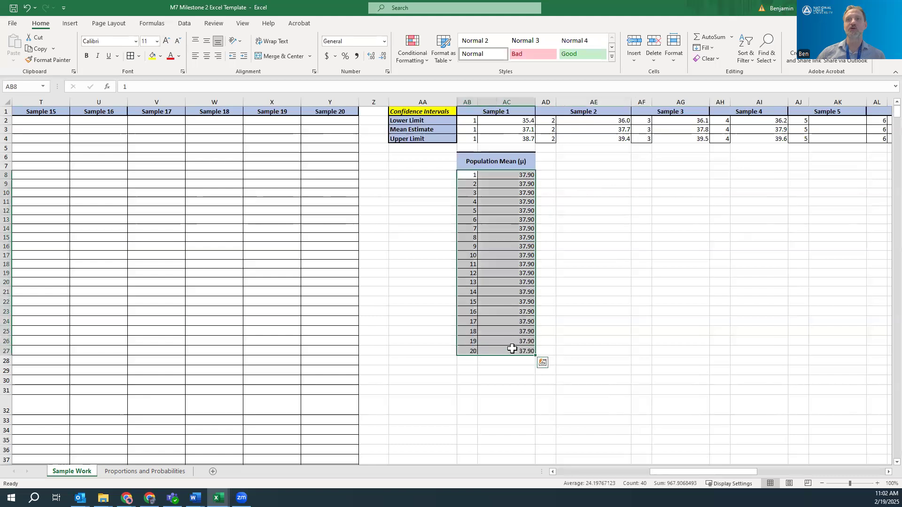
left_click(70, 24)
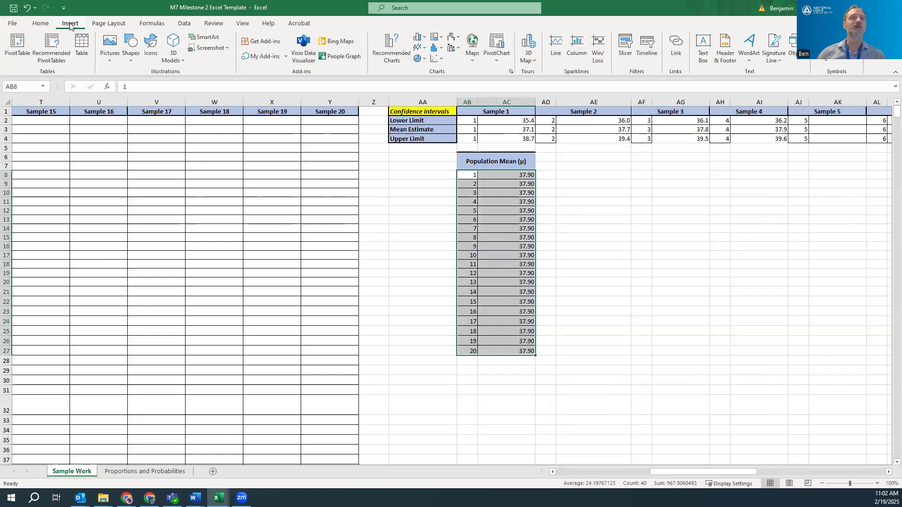
left_click(419, 51)
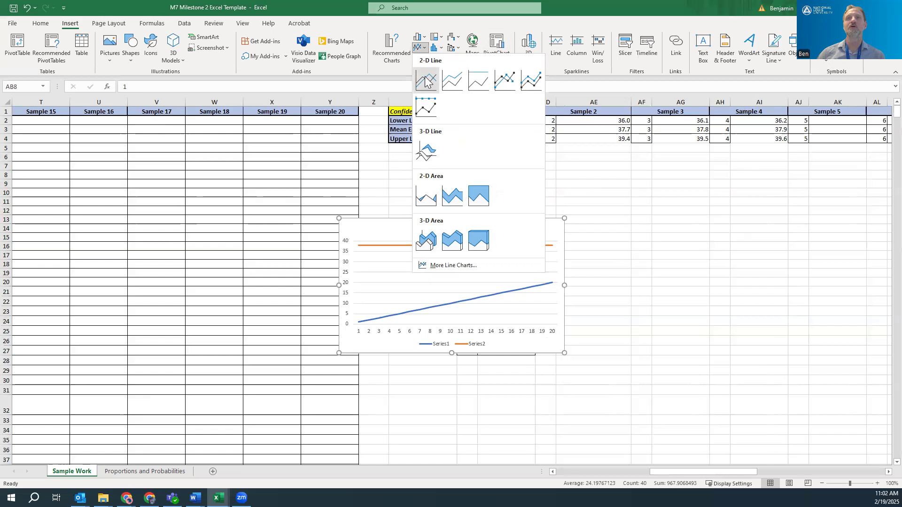
left_click(386, 46)
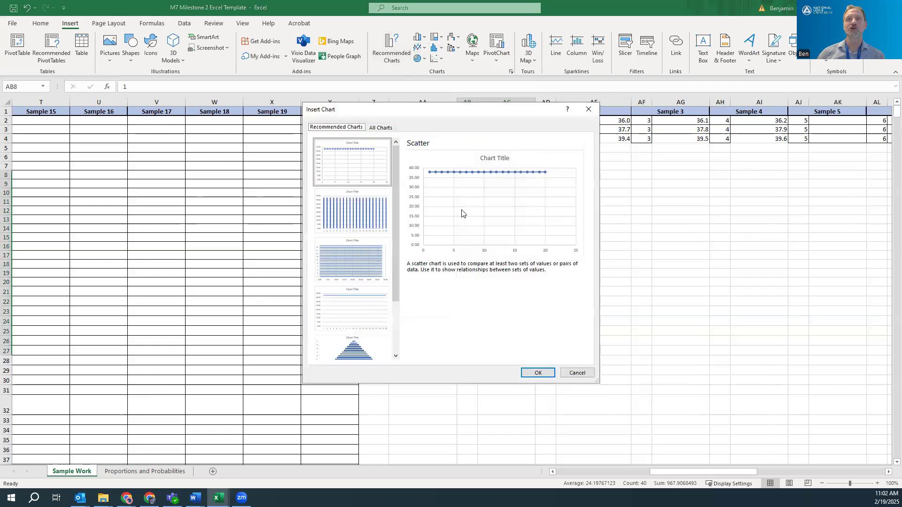
left_click(538, 373)
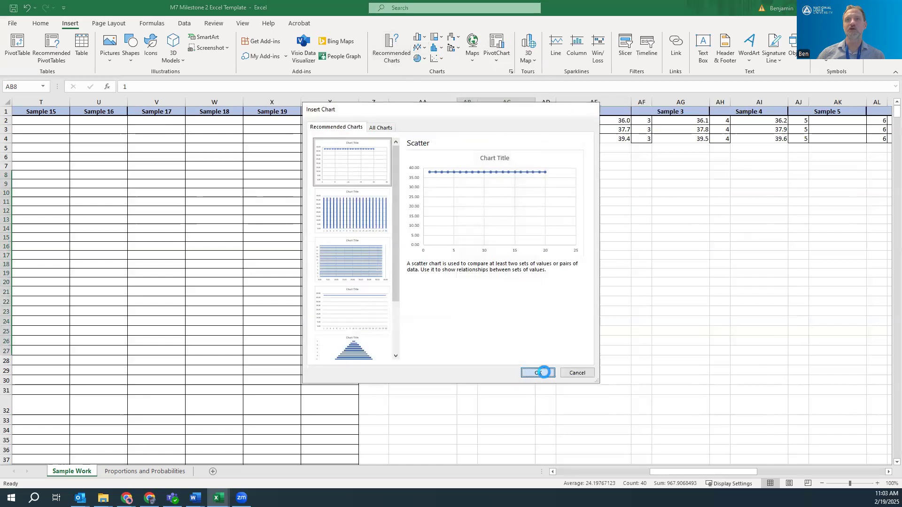
left_click_drag(538, 240, 747, 292)
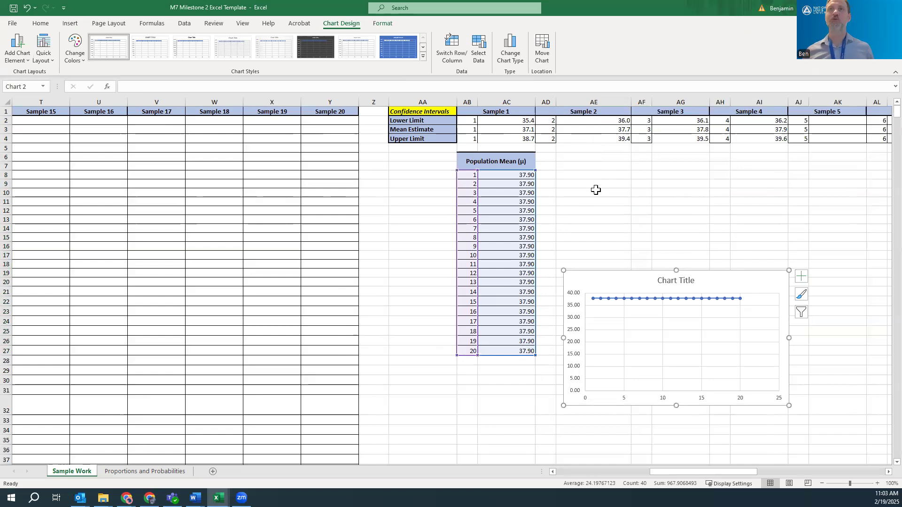
Add a Sample 1 series to the scatter chart, named from its header, with X values AB2:AB4 and Y values AC2:AC4
right_click(744, 284)
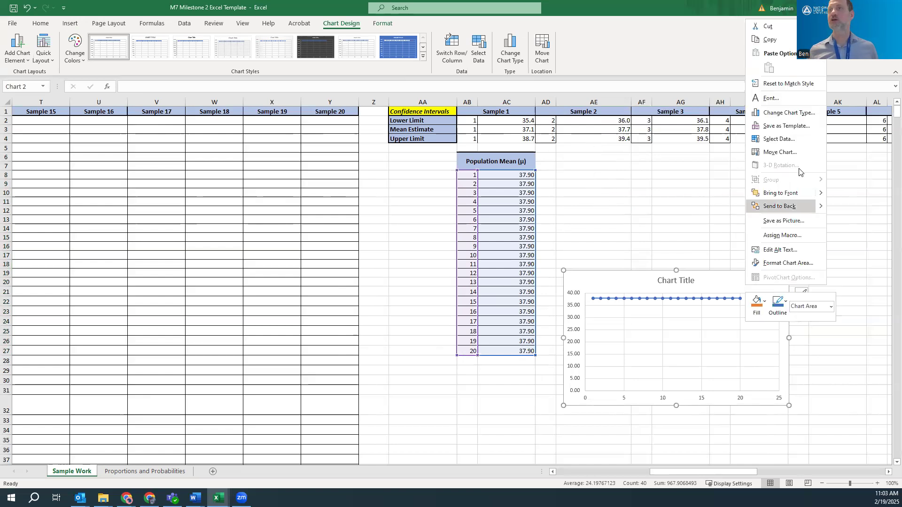
left_click(796, 139)
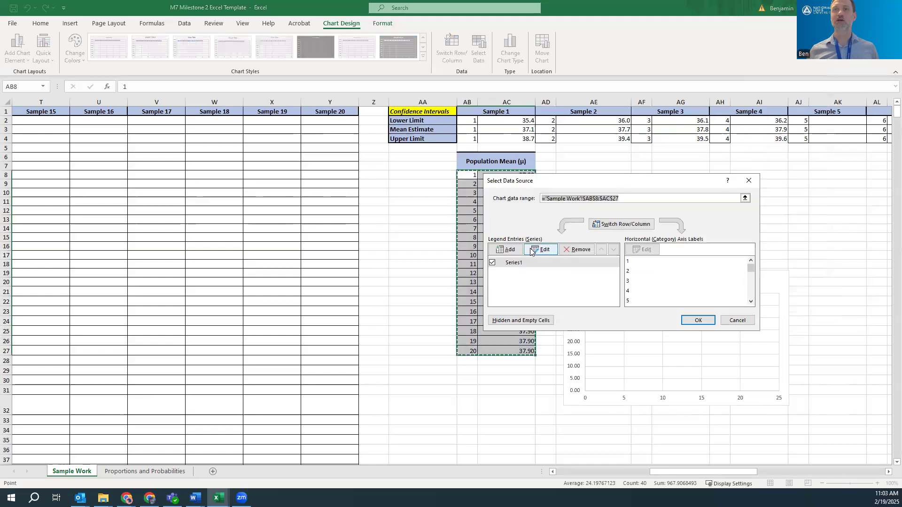
left_click(511, 250)
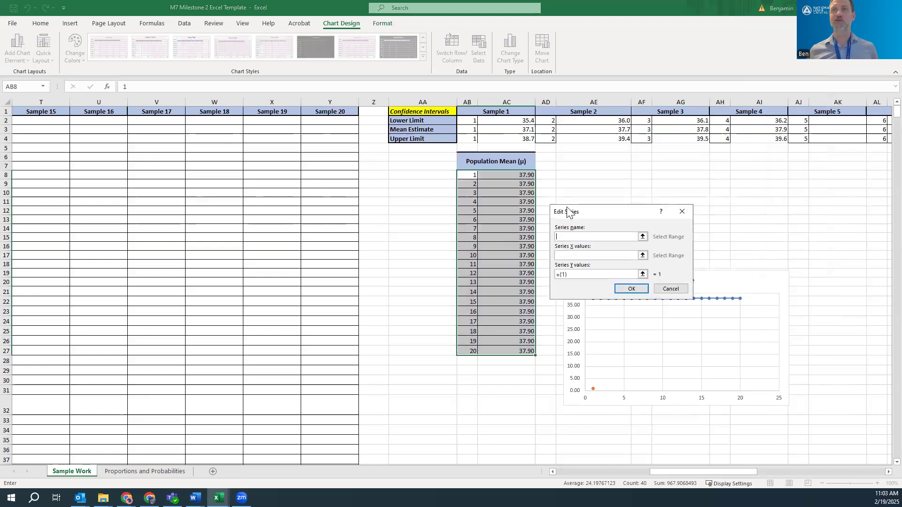
left_click(507, 111)
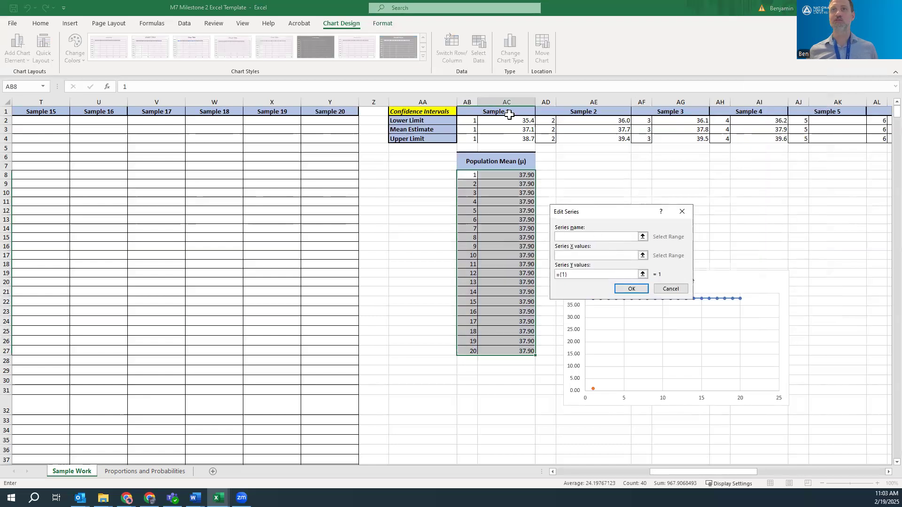
left_click(641, 255)
left_click_drag(469, 120, 471, 135)
left_click(682, 229)
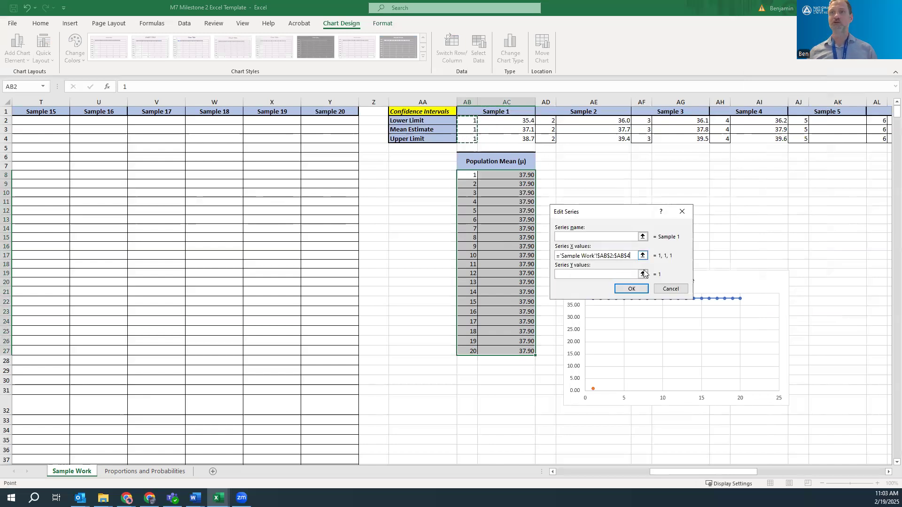
left_click(642, 275)
left_click_drag(519, 120, 521, 138)
key("Return")
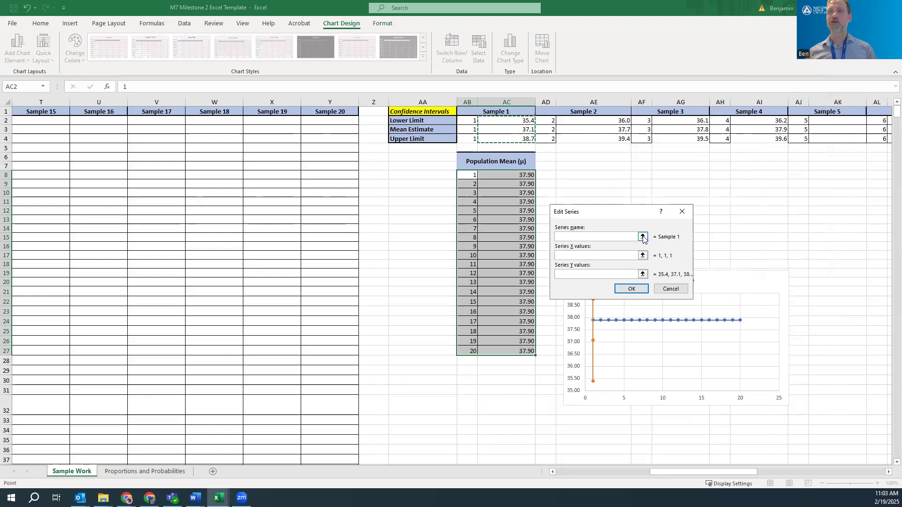
left_click(631, 288)
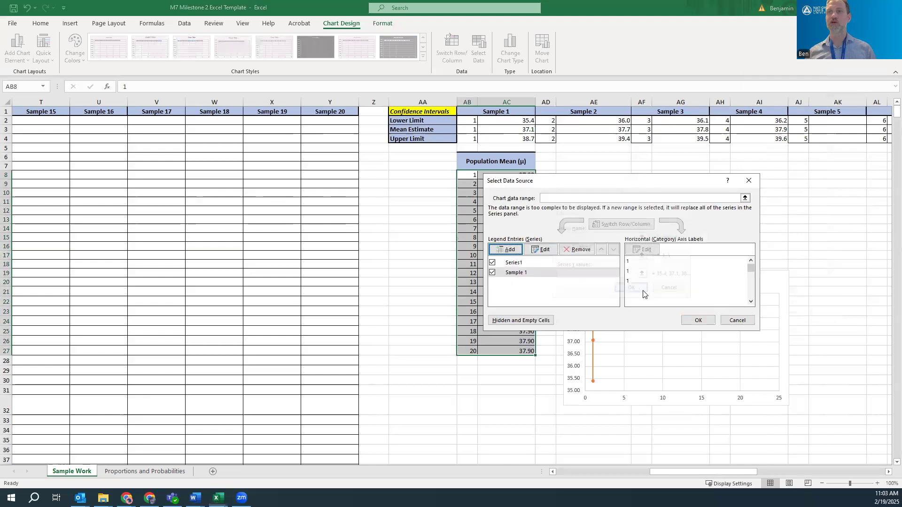
left_click(698, 320)
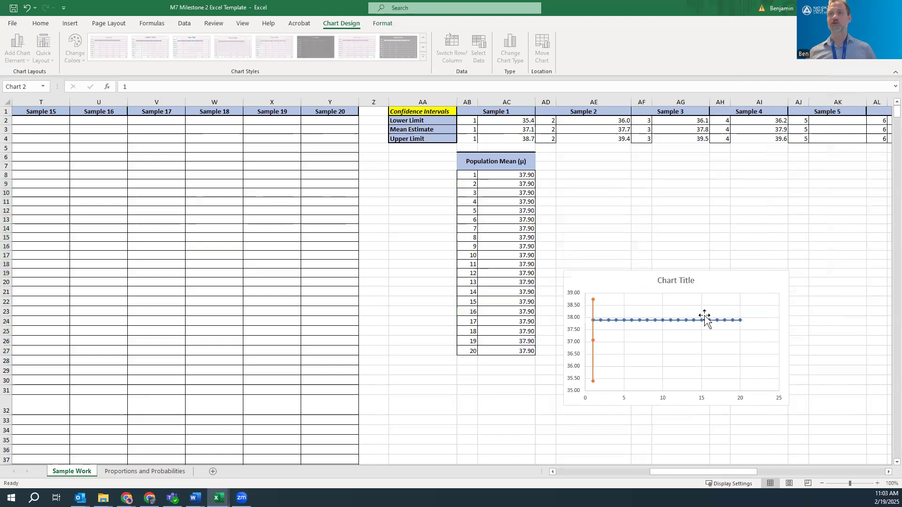
Show axis titles and a legend on the scatter chart
left_click(800, 276)
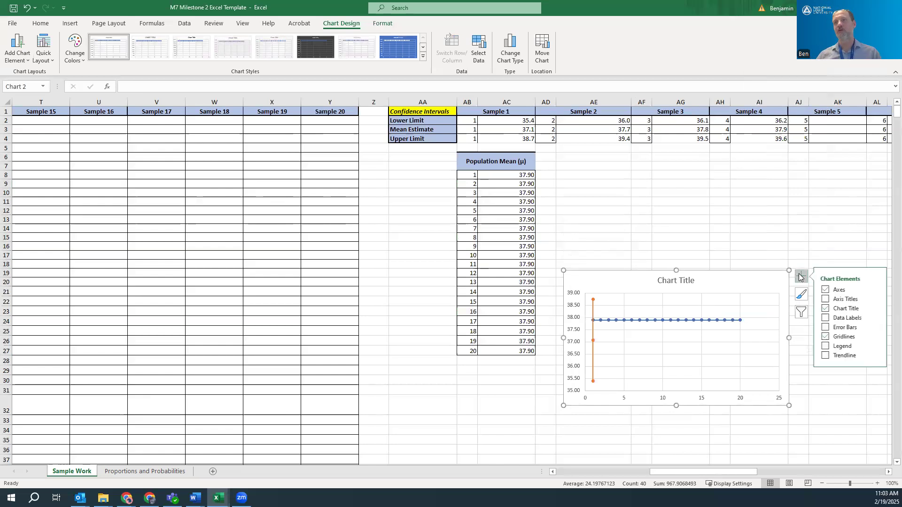
left_click(830, 300)
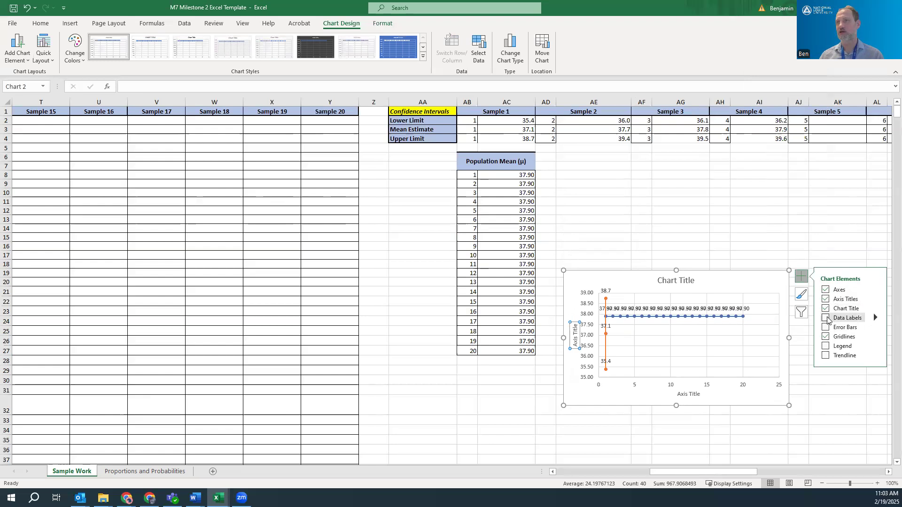
left_click(827, 336)
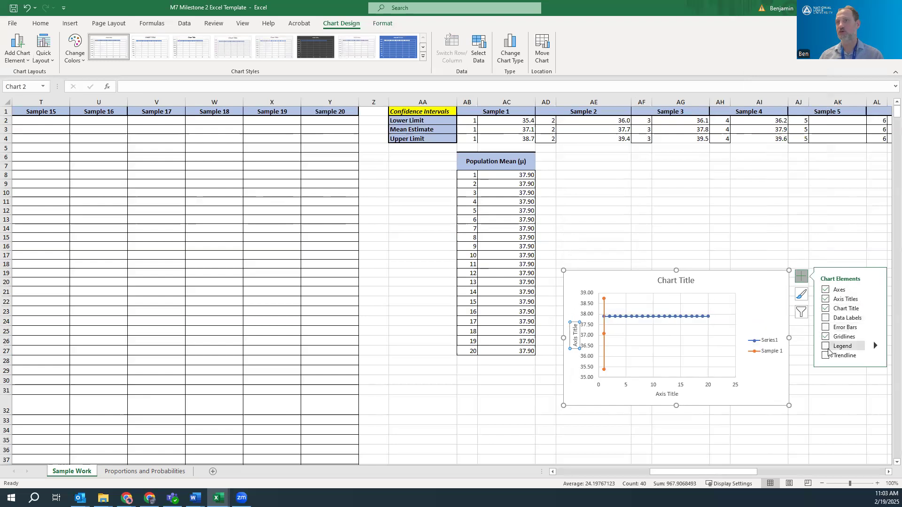
left_click(825, 346)
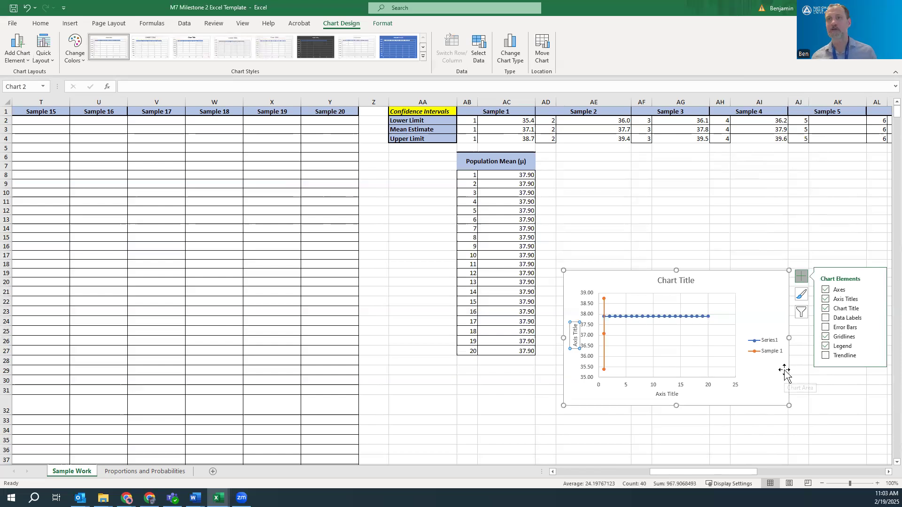
Name the chart series that plots AB8:AC27 "Population Mean"
left_click(772, 342)
right_click(632, 317)
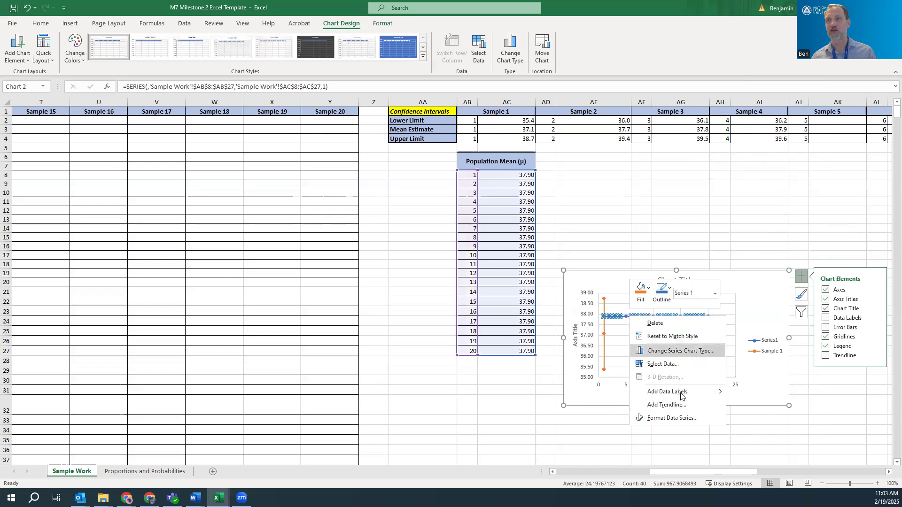
left_click(669, 364)
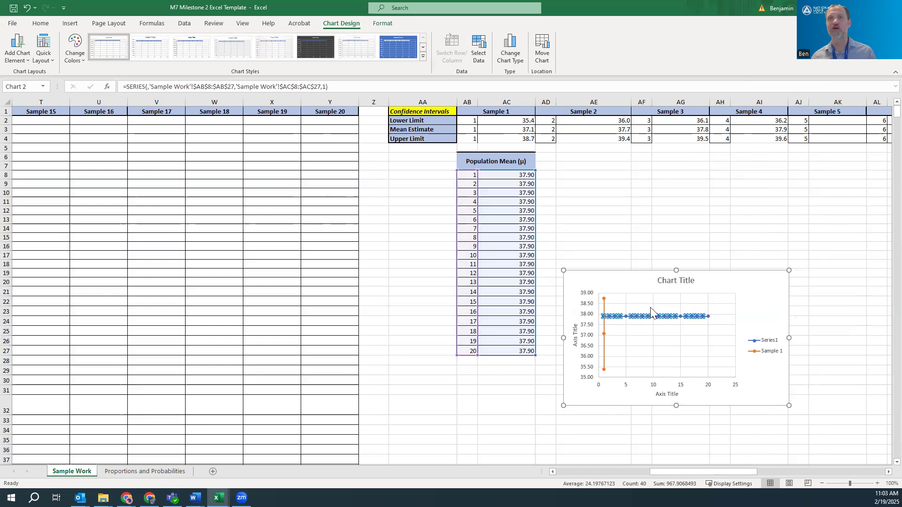
left_click(543, 251)
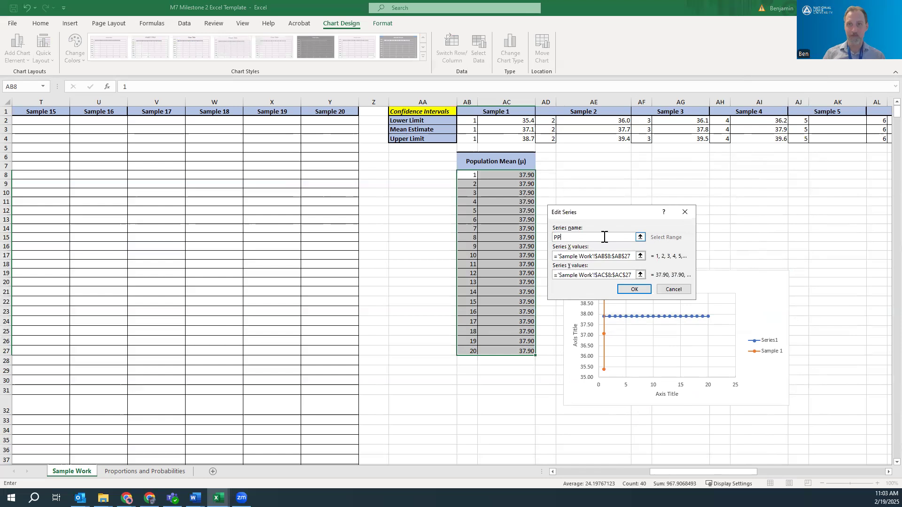
type("Population Mea")
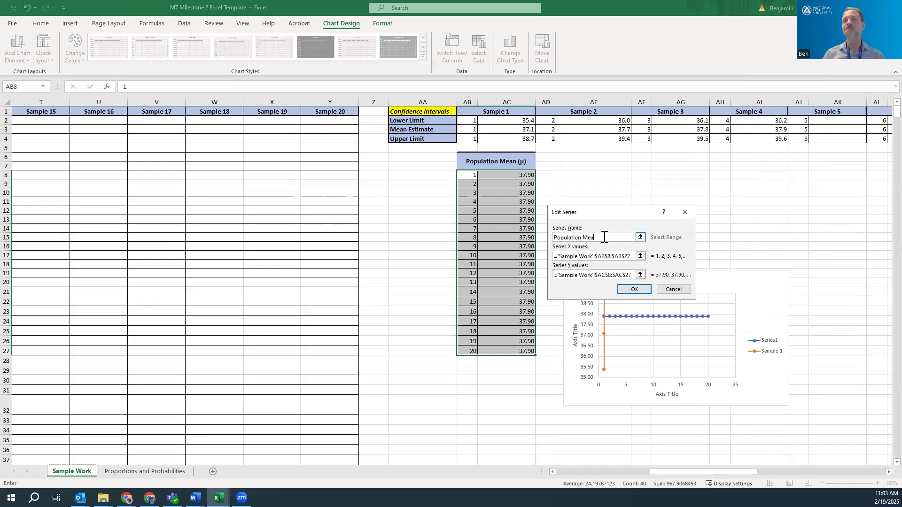
type("n")
key("Return")
left_click(691, 321)
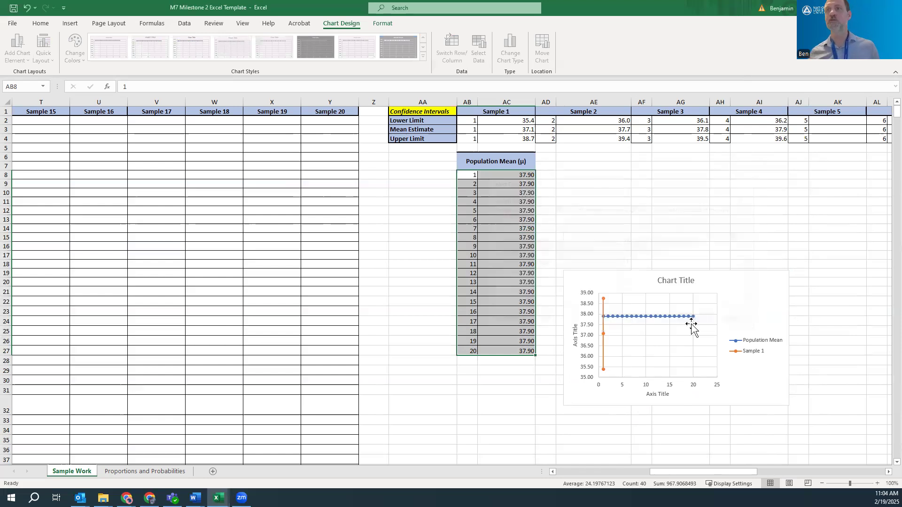
Move the chart up beside the start of the population mean table and enlarge it to reach about row 26
left_click_drag(759, 278, 741, 181)
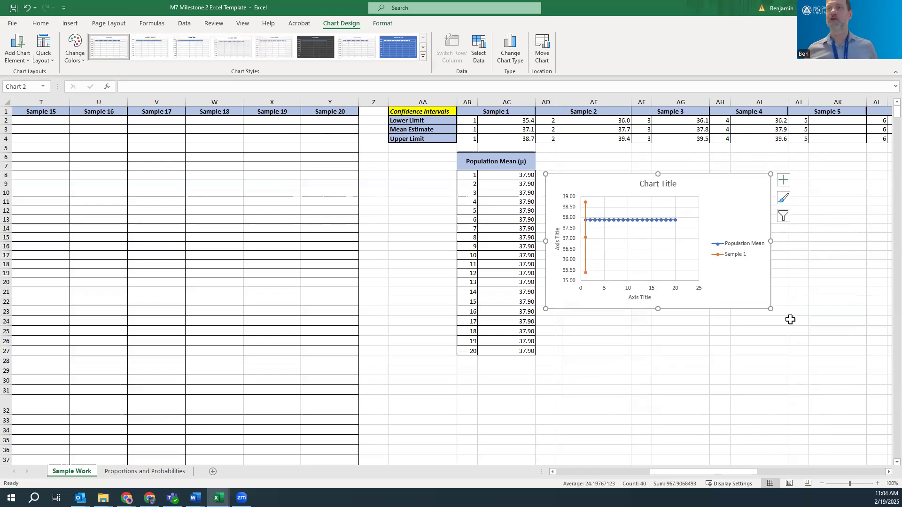
left_click_drag(822, 339, 830, 343)
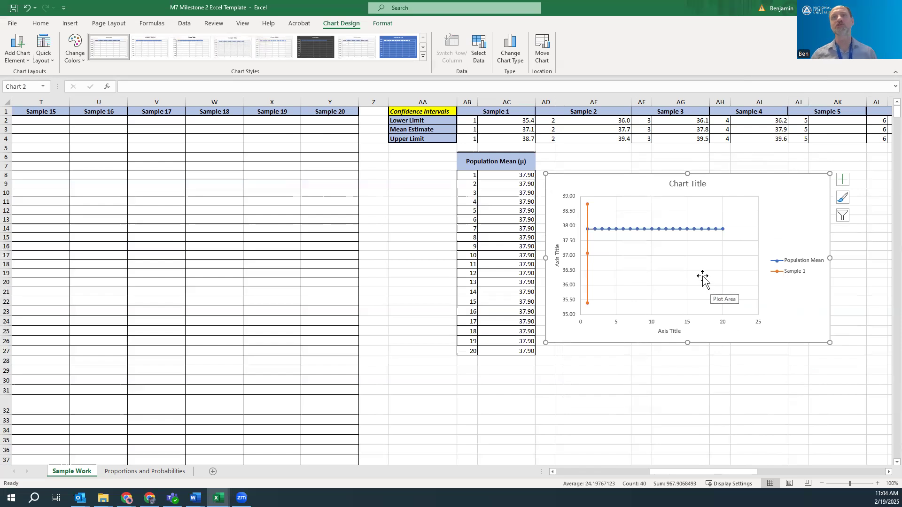
Add a Sample 2 series to the chart, named from its header, with X values AD2:AD4 and Y values AE2:AE4
right_click(788, 208)
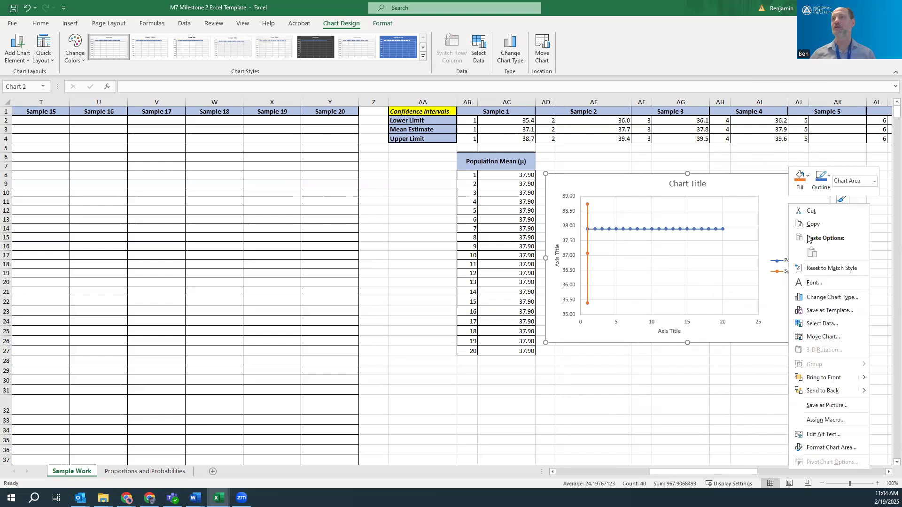
left_click(821, 323)
left_click(511, 252)
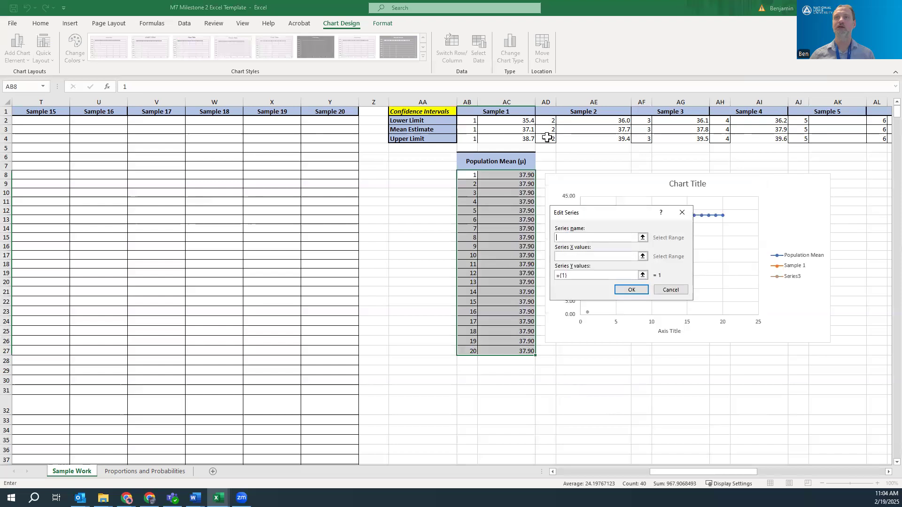
left_click(578, 110)
left_click(642, 256)
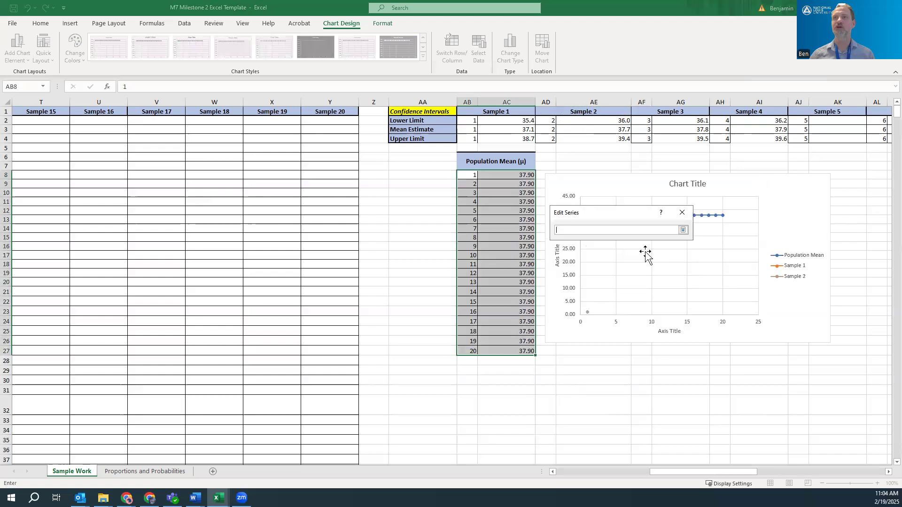
left_click_drag(547, 120, 549, 135)
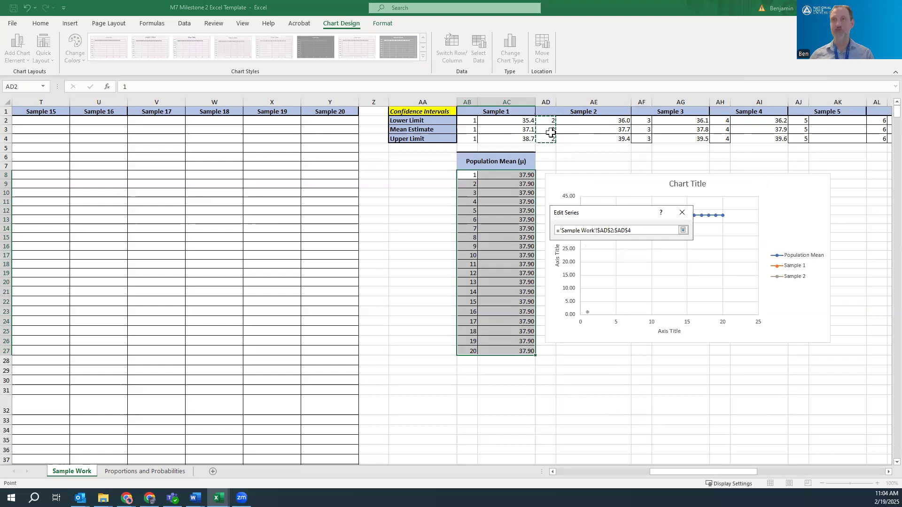
key("Return")
left_click(644, 273)
left_click_drag(589, 118, 592, 139)
key("Return")
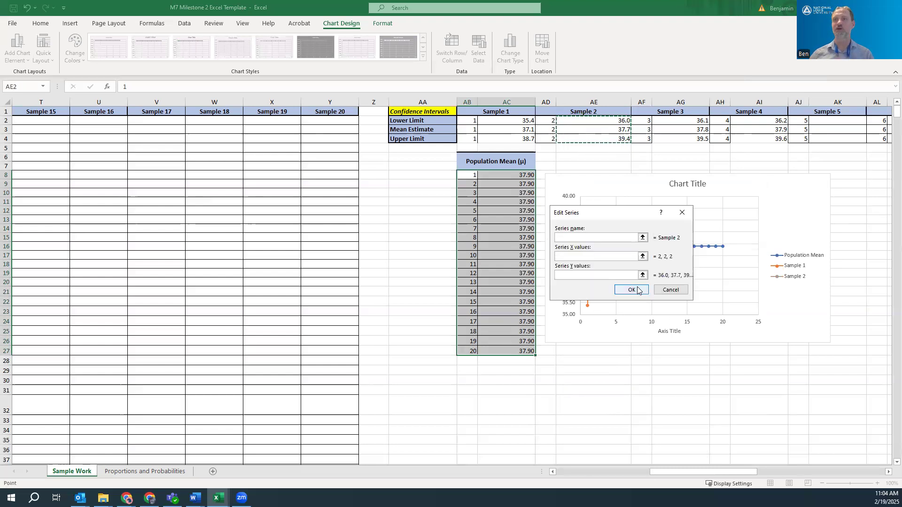
left_click(632, 290)
left_click(699, 322)
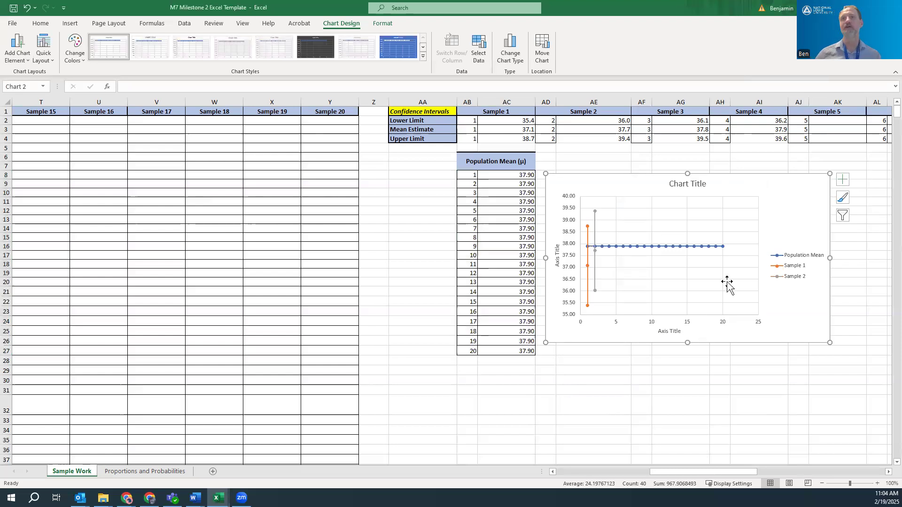
Add a Sample 3 series to the chart, named from its header AF1:AG1, with AG2:AG4 as X values
right_click(778, 189)
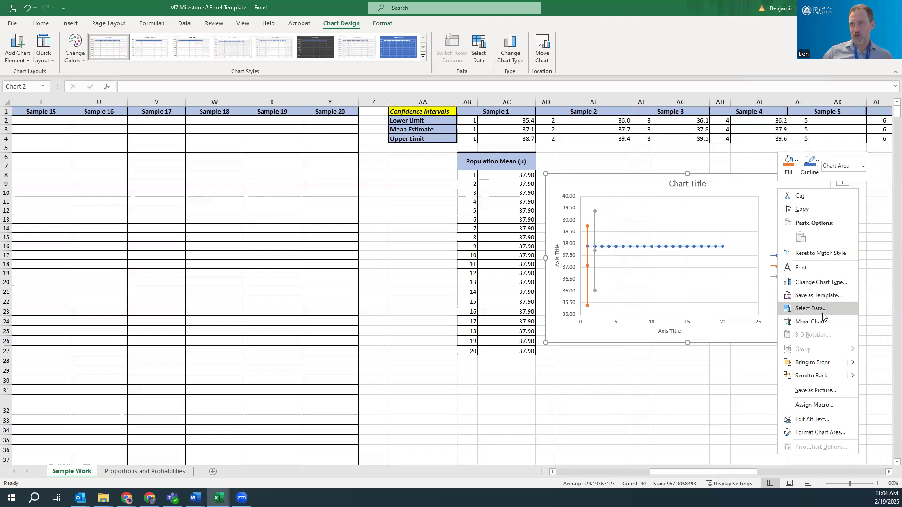
left_click(827, 316)
left_click(507, 250)
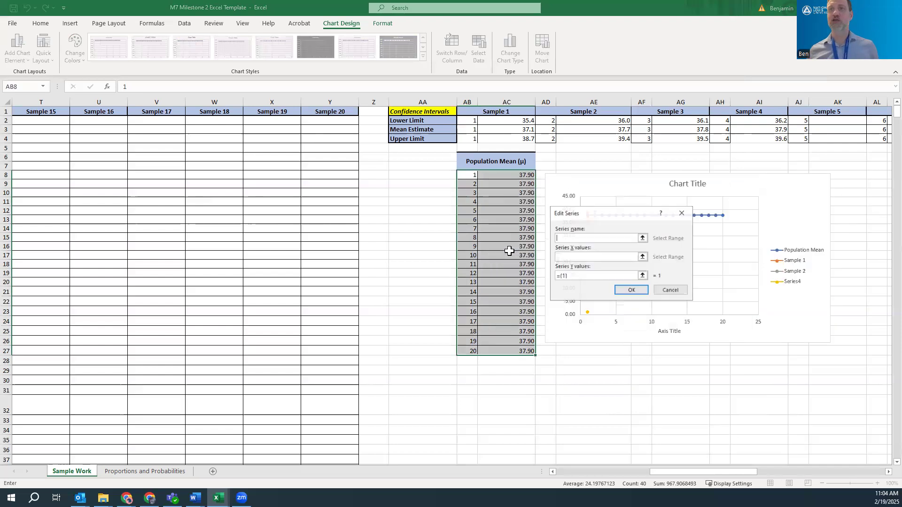
left_click(670, 112)
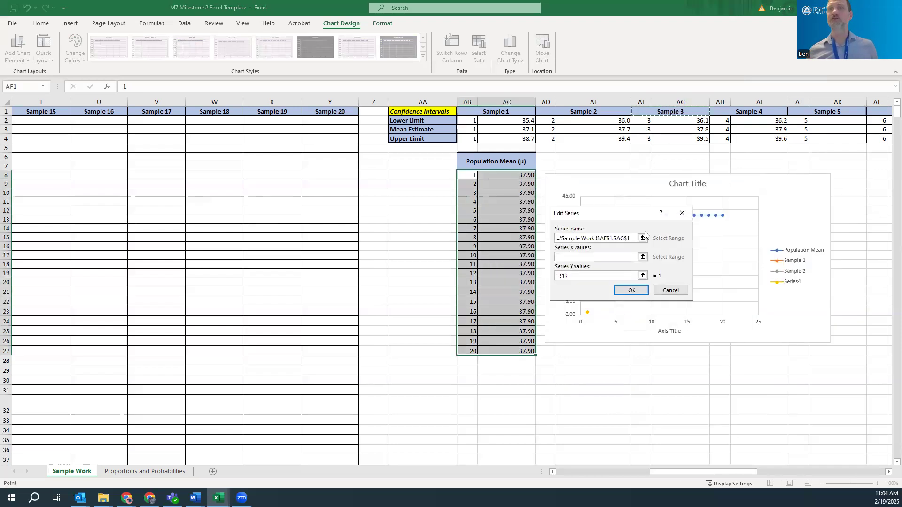
left_click(643, 257)
left_click_drag(641, 120, 682, 136)
key("Return")
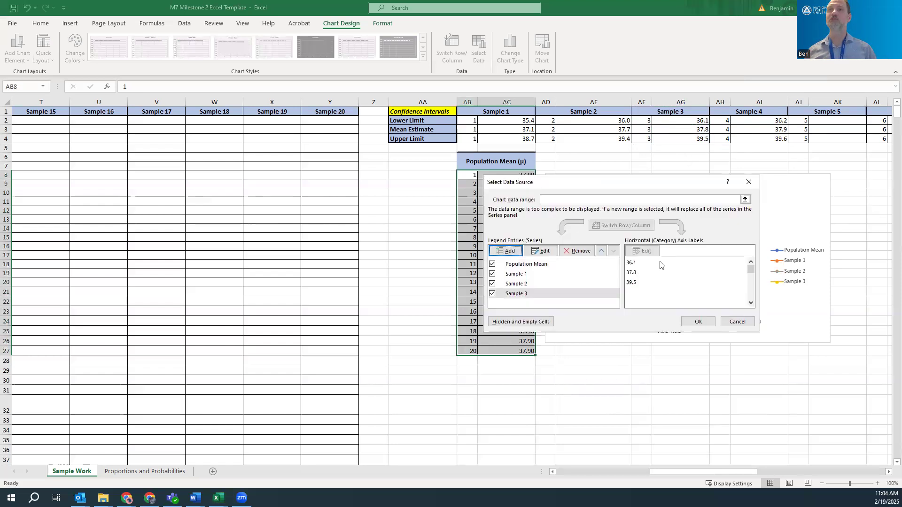
Add a Sample 4 series to the chart, named from its header, with X values AH2:AH4 and Y values AI2:AI4
left_click(500, 251)
left_click(745, 115)
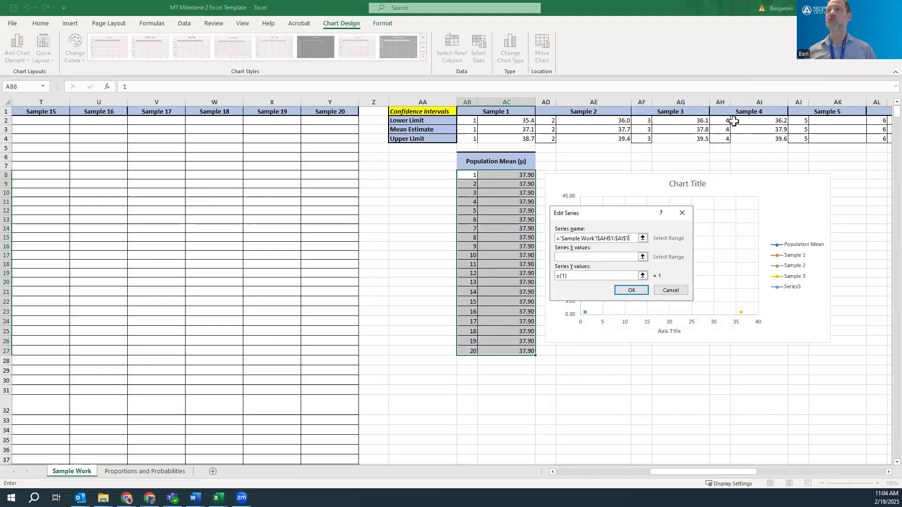
left_click(642, 257)
left_click_drag(720, 120, 745, 140)
left_click(642, 277)
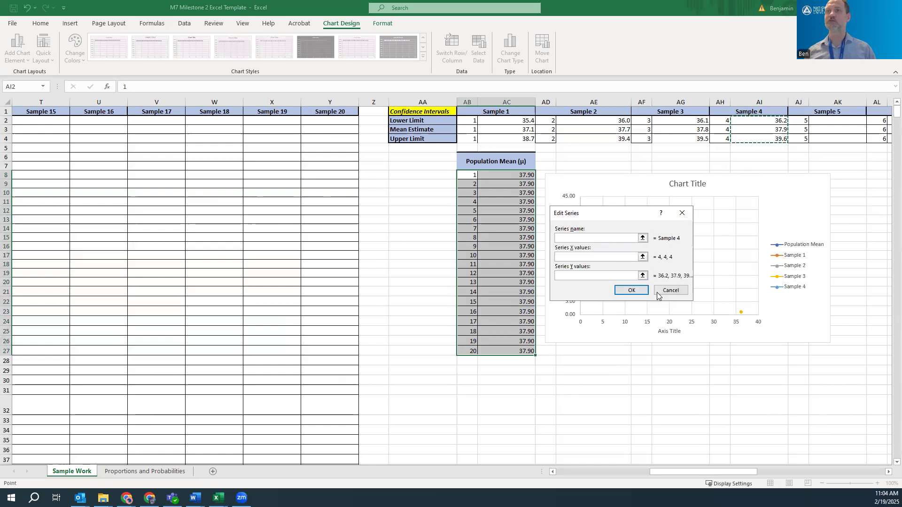
left_click(631, 290)
left_click(698, 321)
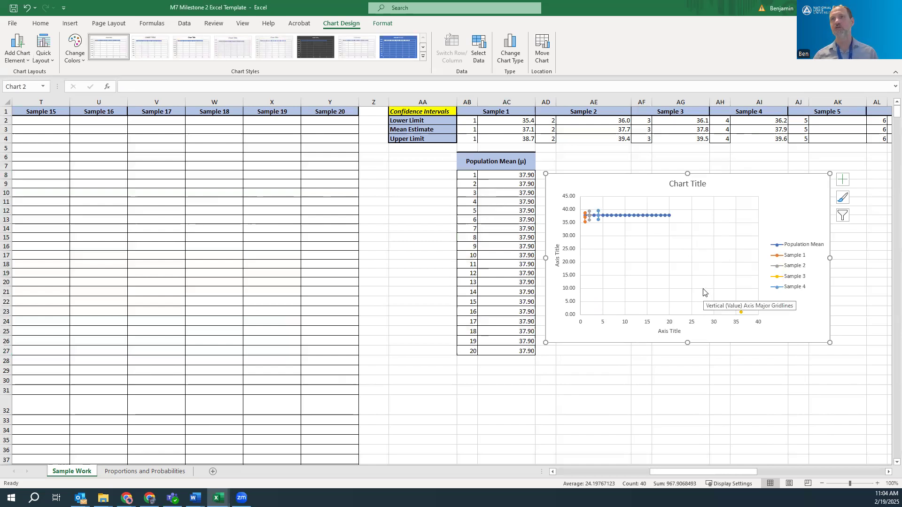
Edit the Sample 3 series in the chart's data source so its Y values come from AG2:AG4
left_click(741, 313)
right_click(741, 314)
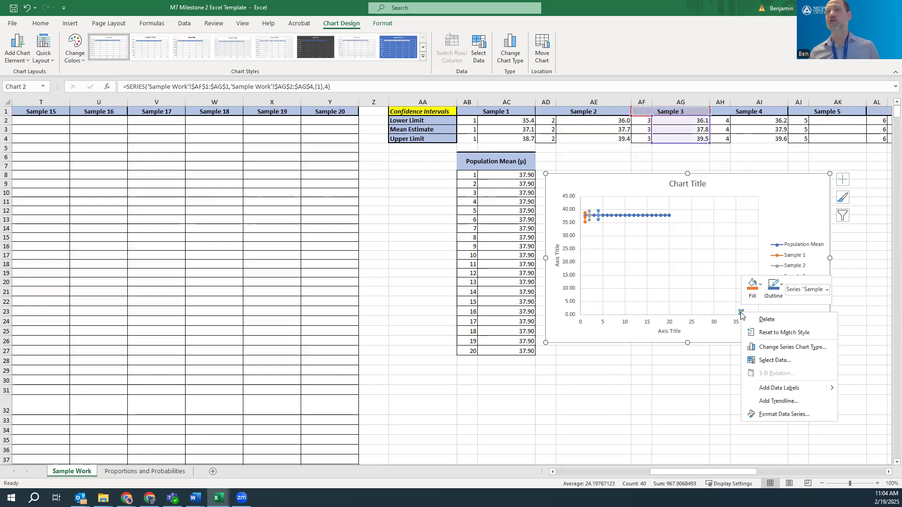
left_click(773, 362)
left_click(523, 295)
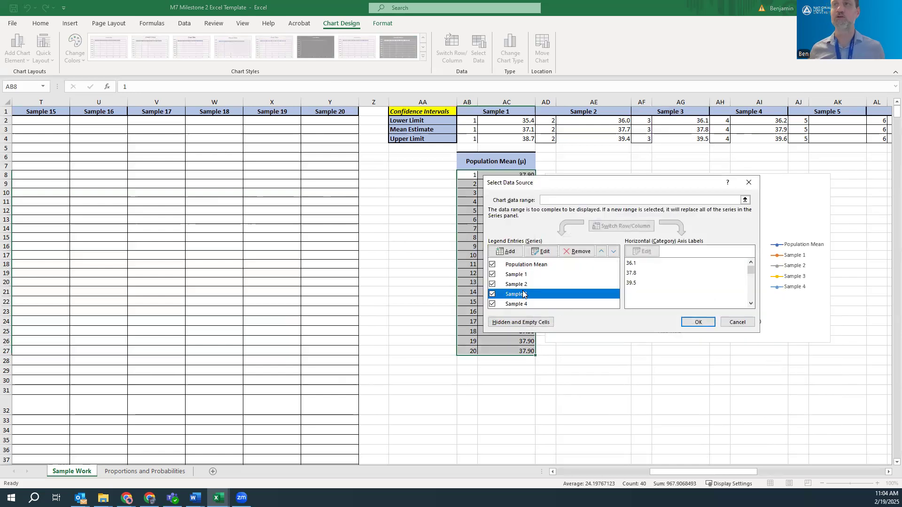
left_click(540, 252)
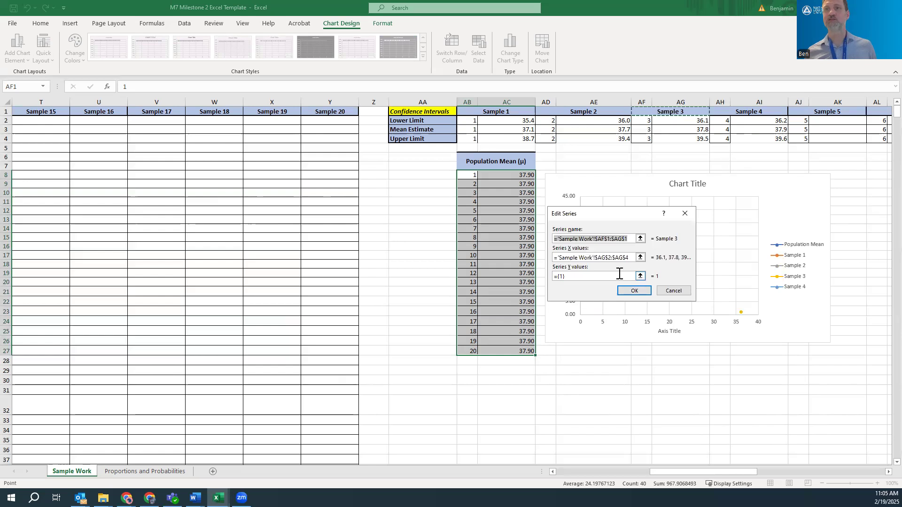
left_click(641, 276)
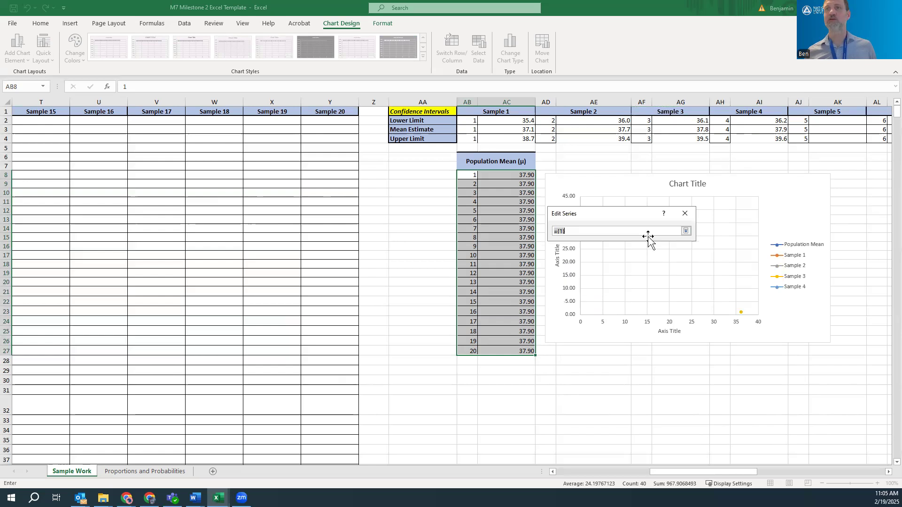
left_click_drag(693, 121, 695, 140)
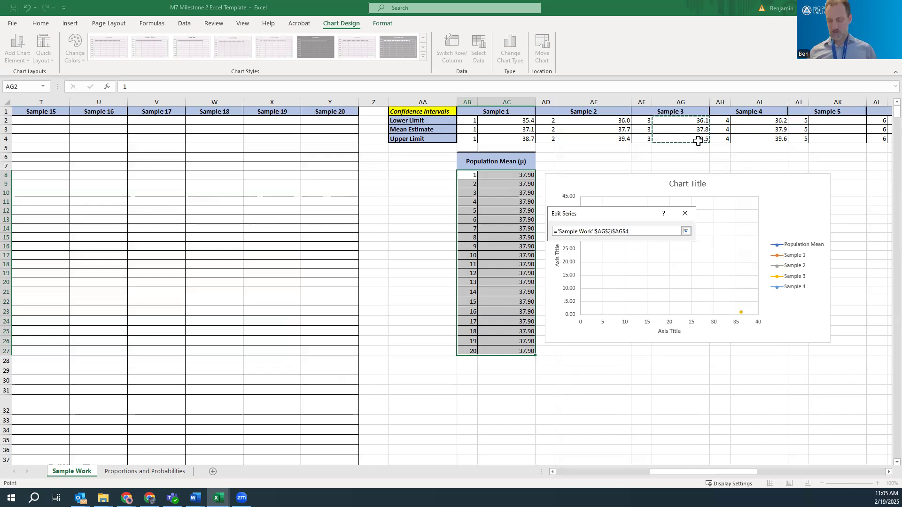
key("Return")
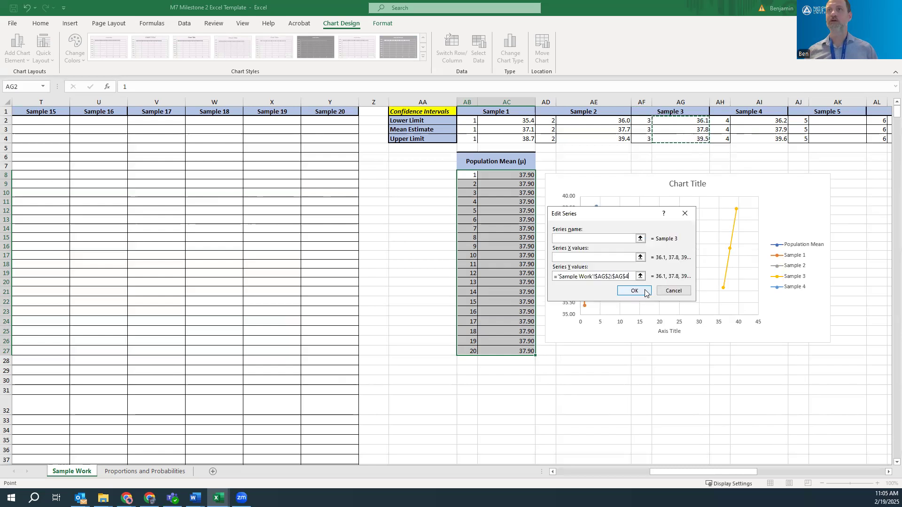
Set the Sample 3 series X values to AF2:AF4 and apply the data source changes to the chart
left_click(640, 257)
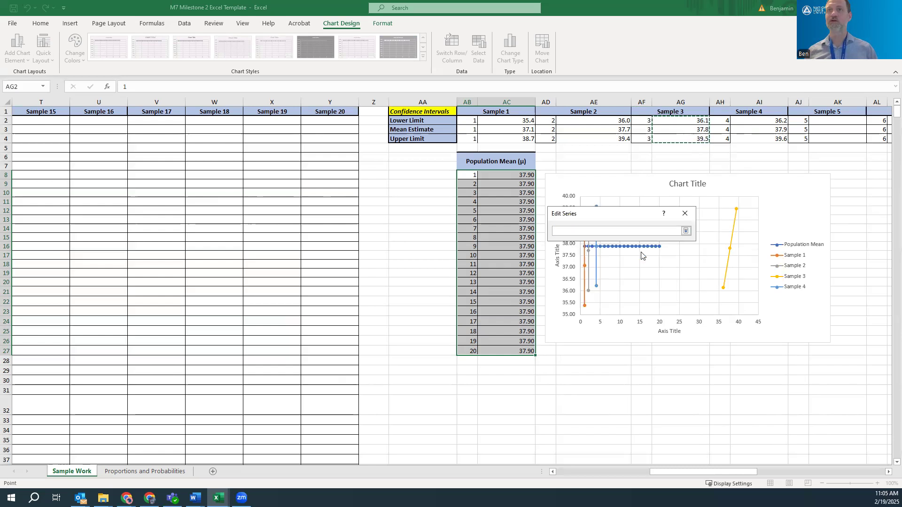
left_click_drag(644, 121, 643, 139)
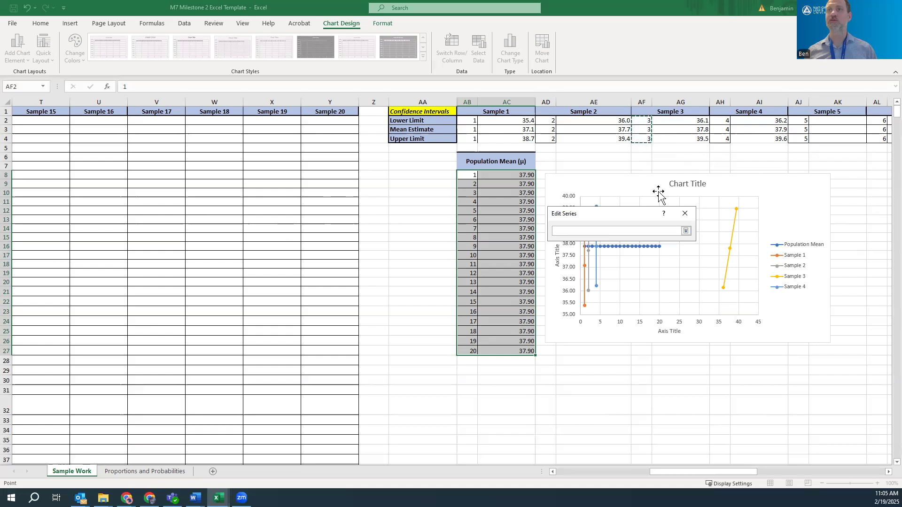
key("Return")
left_click(635, 291)
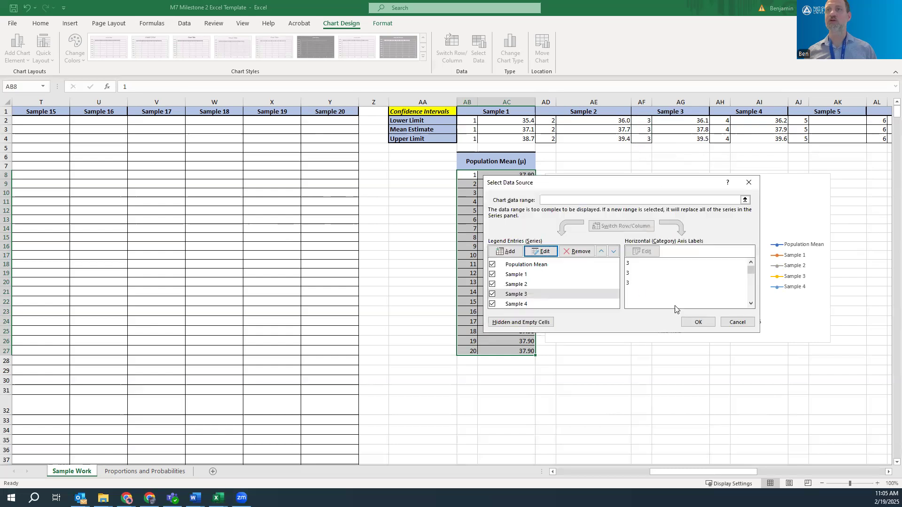
left_click(697, 322)
left_click(638, 272)
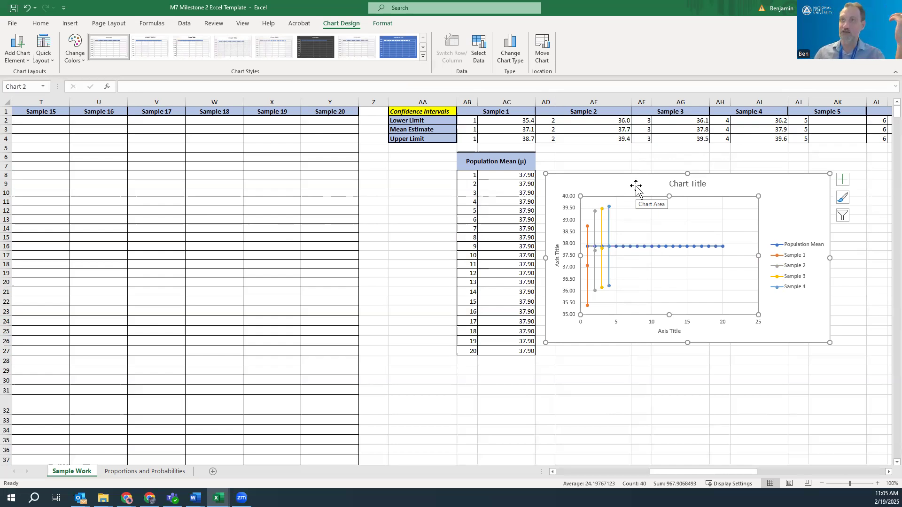
Select the chart title text and inspect the Sample 1 points against the population mean line
left_click(691, 184)
triple_click(691, 183)
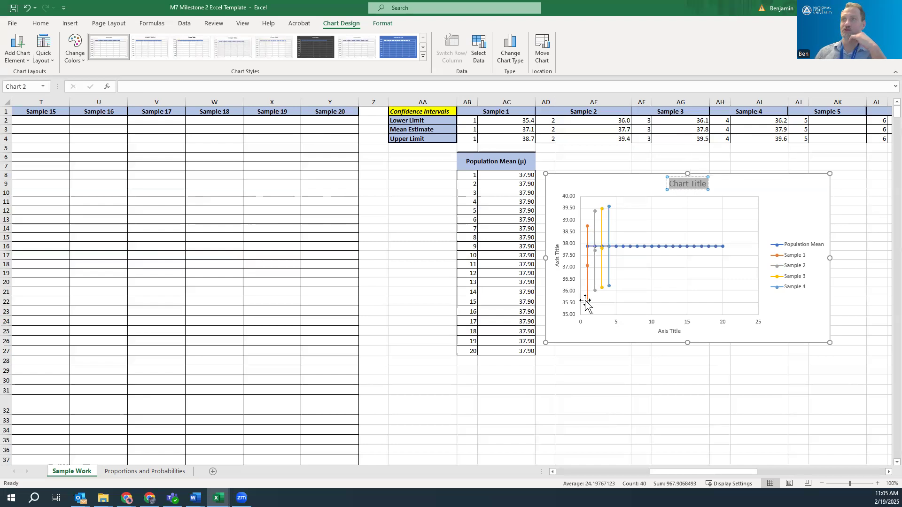
mouse_move(588, 271)
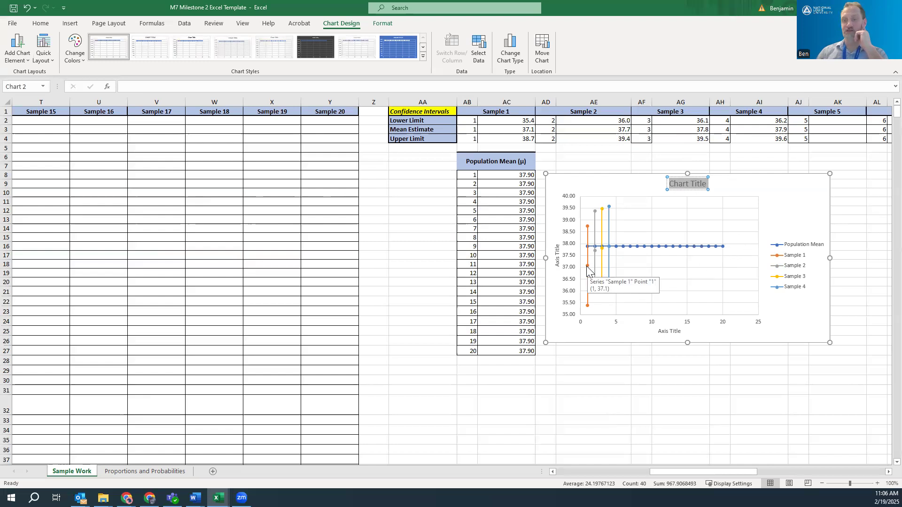
mouse_move(588, 246)
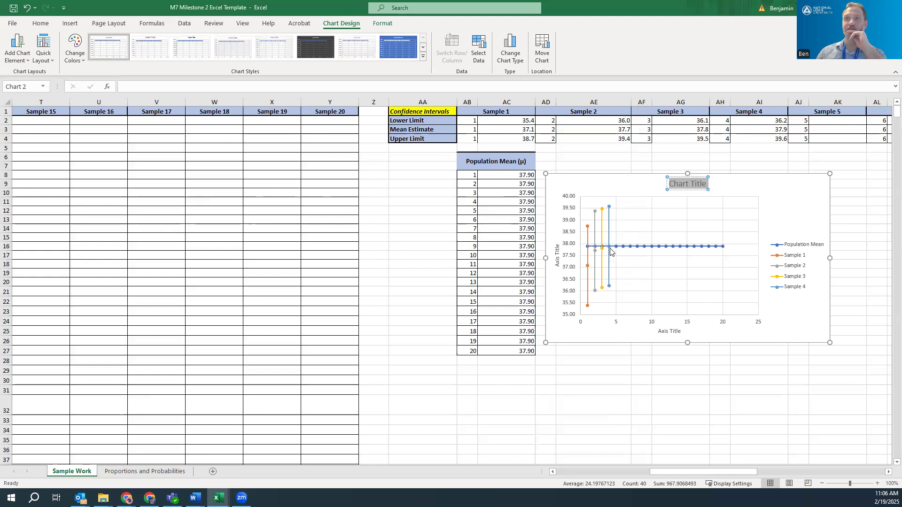
Show four decimal places for the first population mean in AC8 and the Sample 4 mean estimate in AI3
left_click(512, 176)
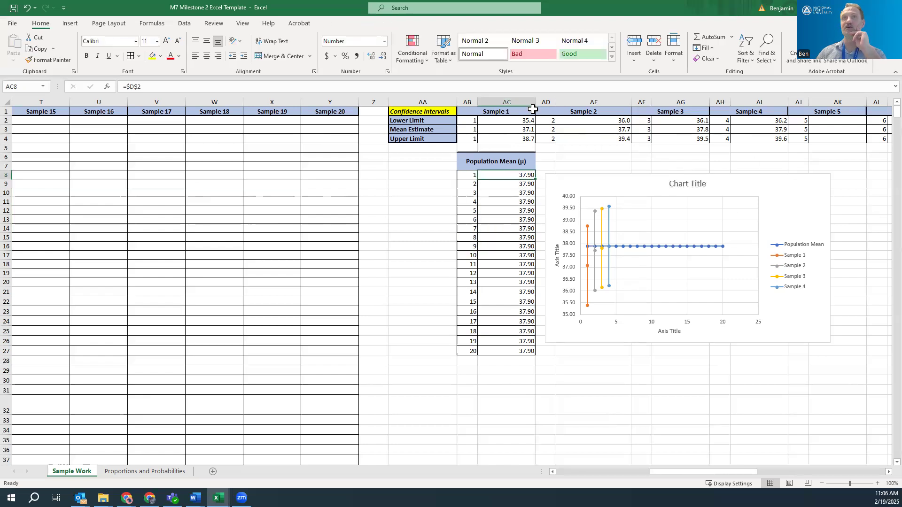
left_click(371, 56)
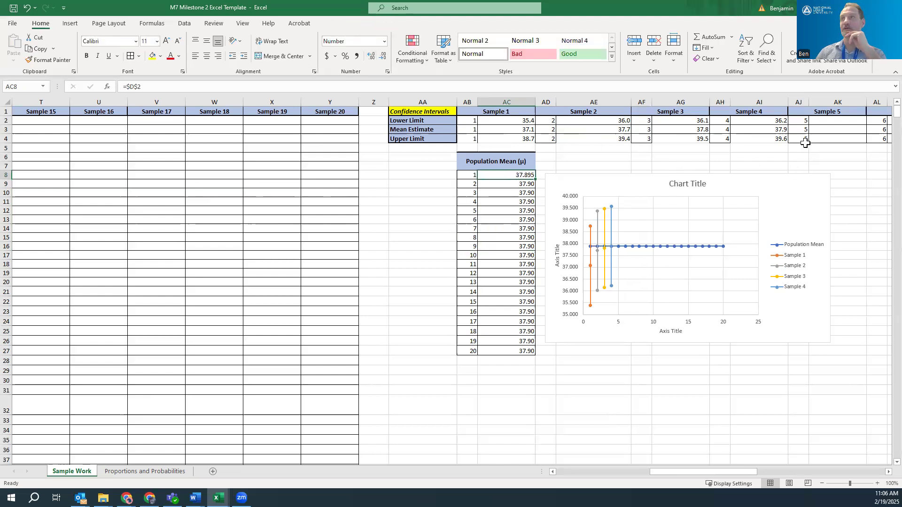
left_click(785, 130)
left_click(371, 55)
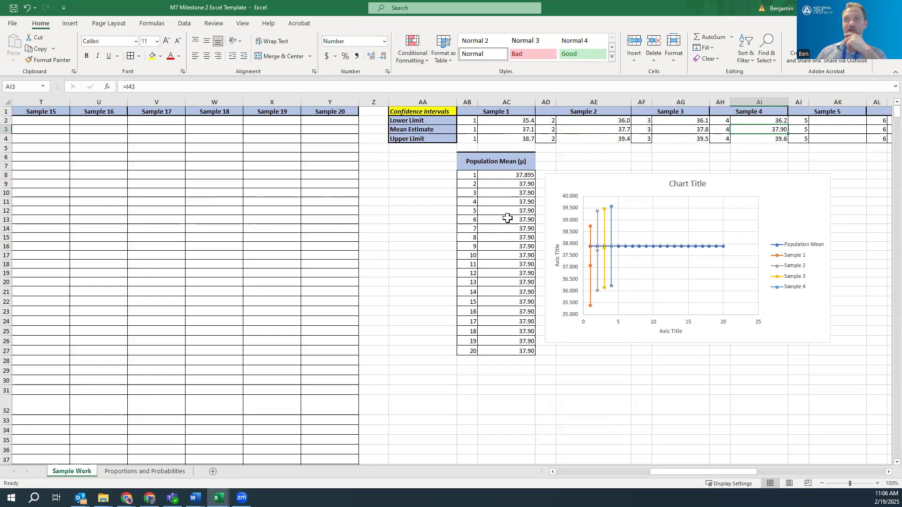
left_click(371, 56)
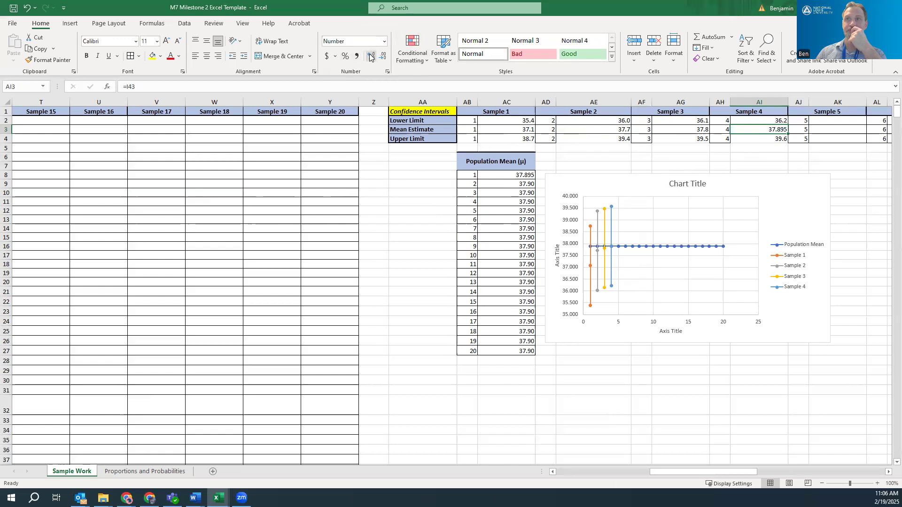
left_click(371, 56)
left_click(518, 174)
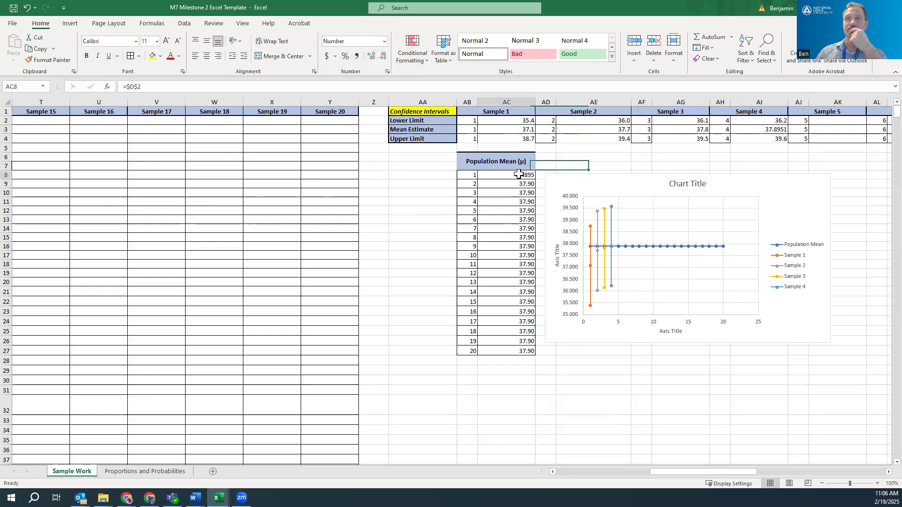
left_click(371, 56)
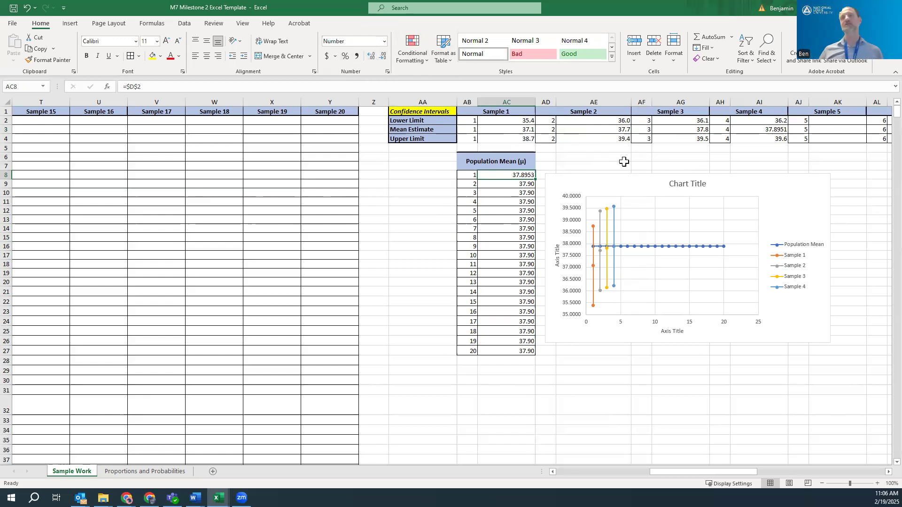
Move the chart up beside the Population Mean header so its upper edge sits at about row 6
left_click(639, 187)
left_click_drag(649, 169, 644, 168)
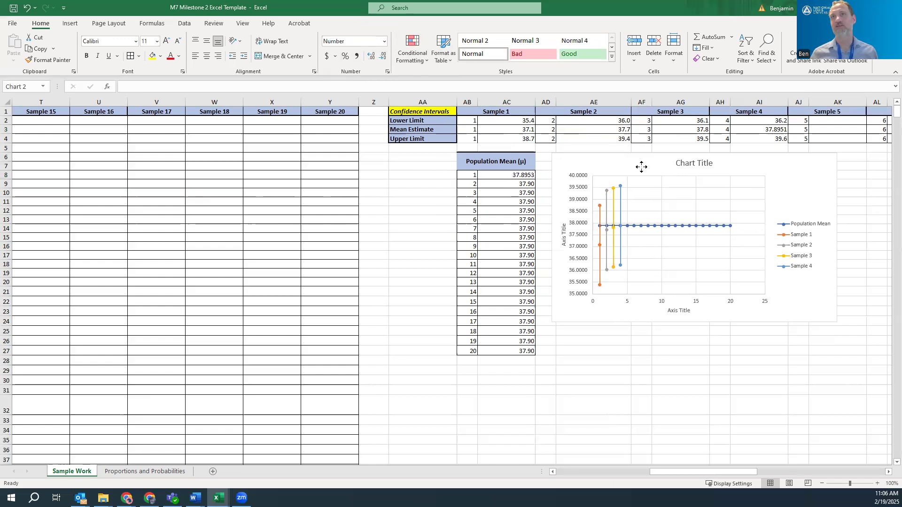
left_click(638, 172)
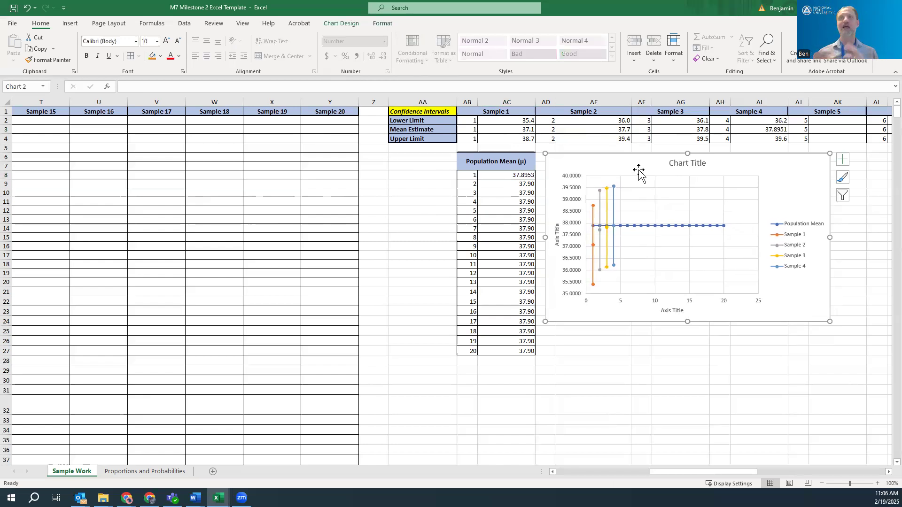